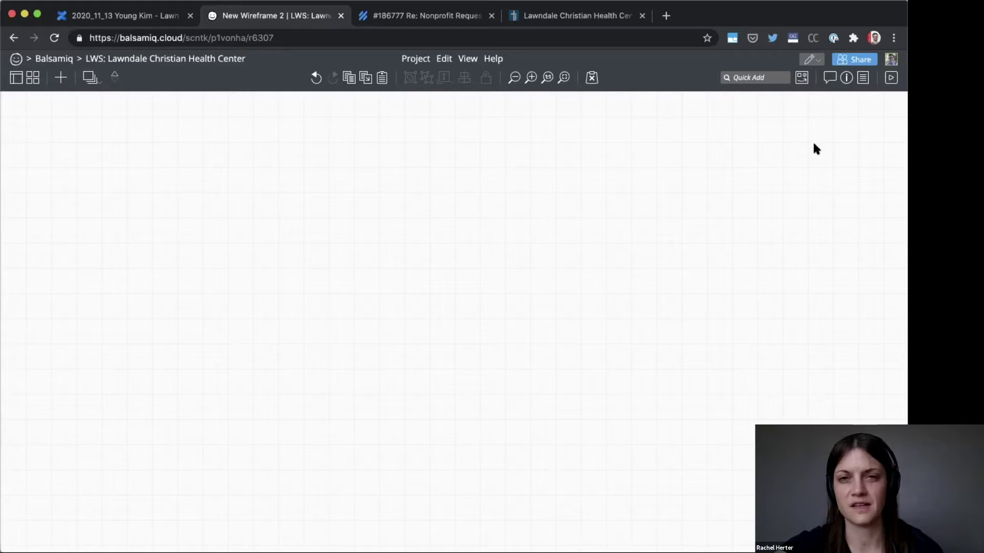
- Open the UI Library component strip and list its Forms controls
click(802, 77)
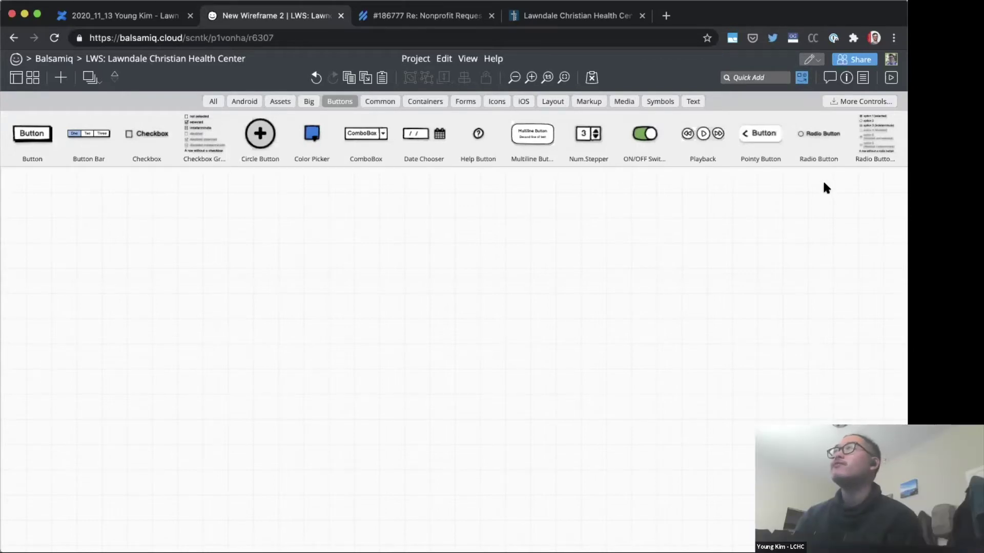
click(463, 101)
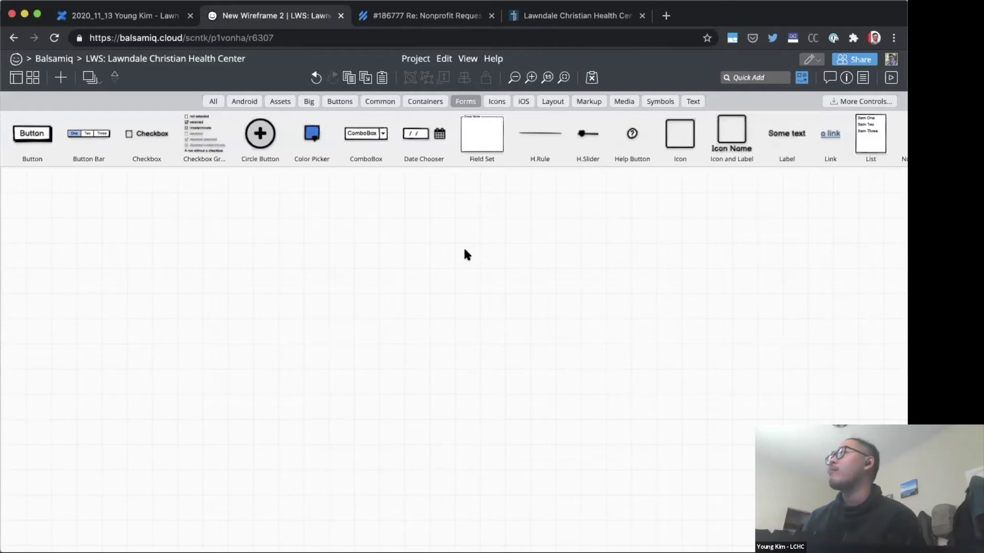
- Go to balsamiq.com/learn in a new browser tab and open the All Articles list
key(super+t)
text(ba)
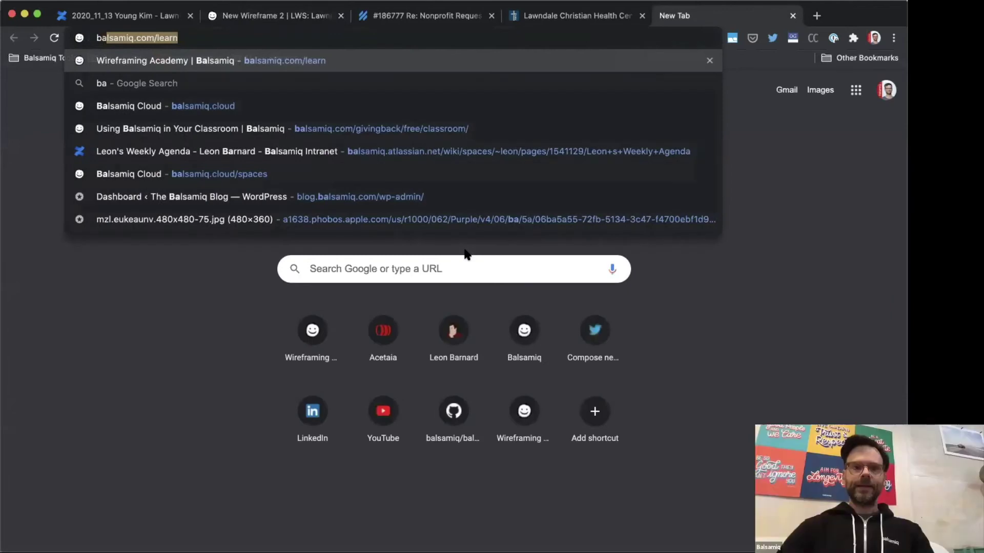
key(Return)
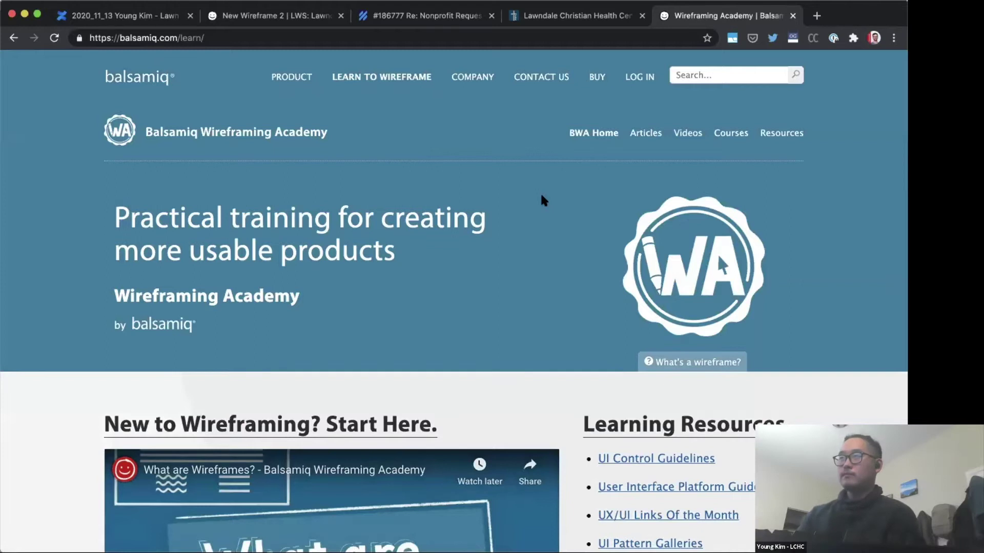
click(645, 133)
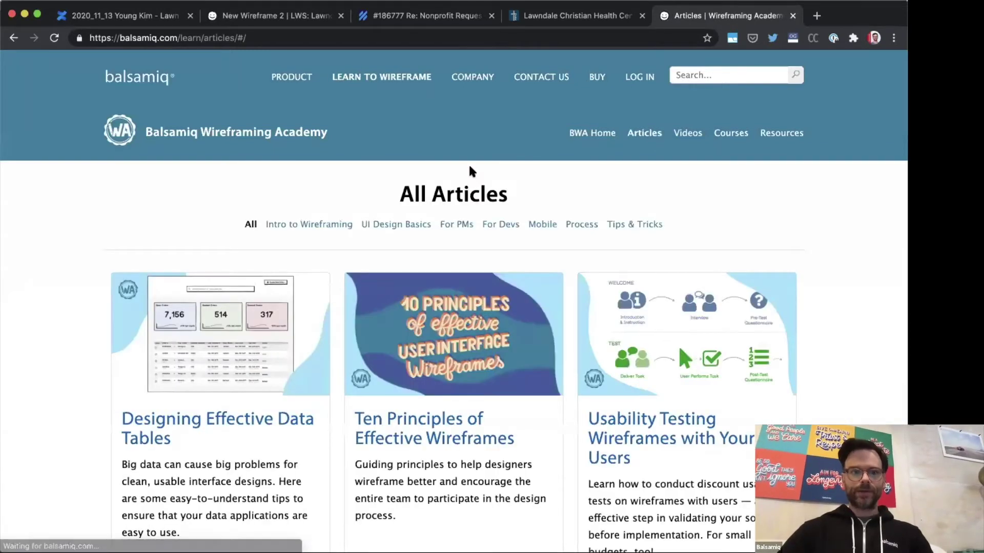
scroll(472, 171, down, 1)
scroll(470, 169, up, 1)
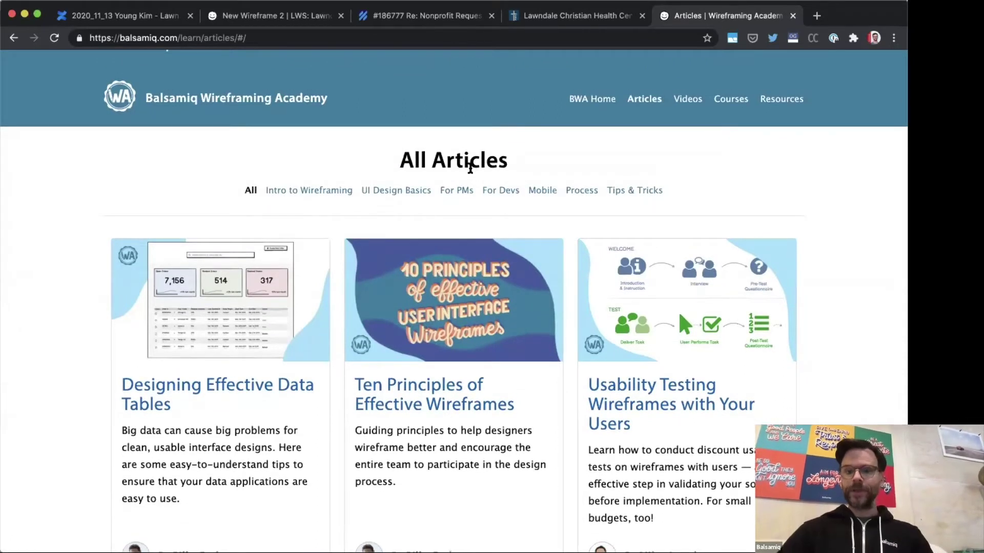
- Find 'start' on the page and open the How to Start a Wireframe Project article
key(super+f)
text(start)
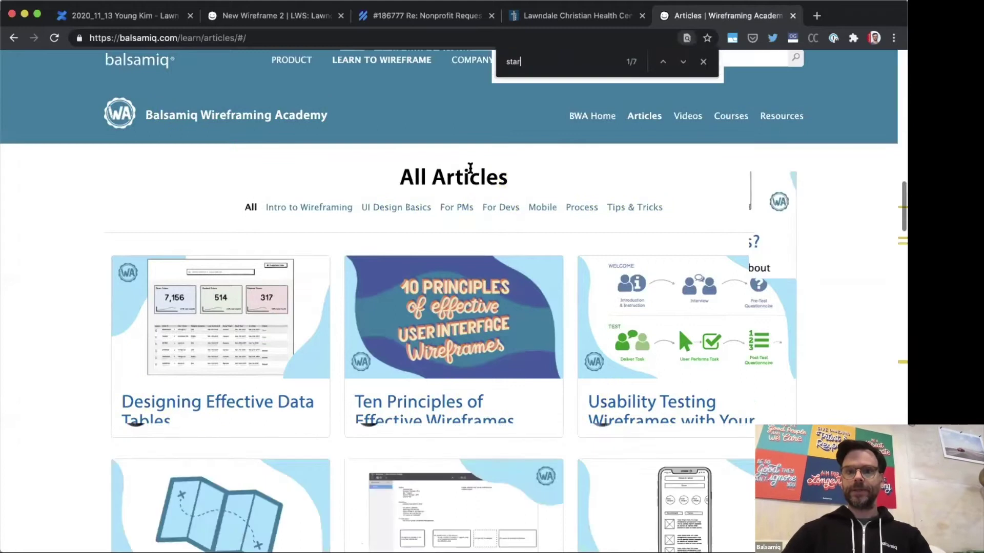
key(Return)
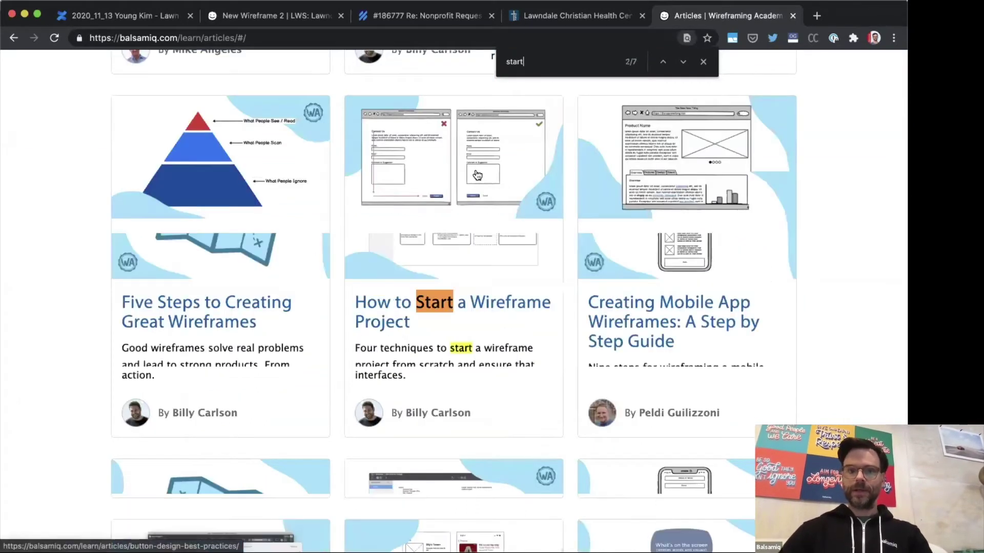
click(416, 238)
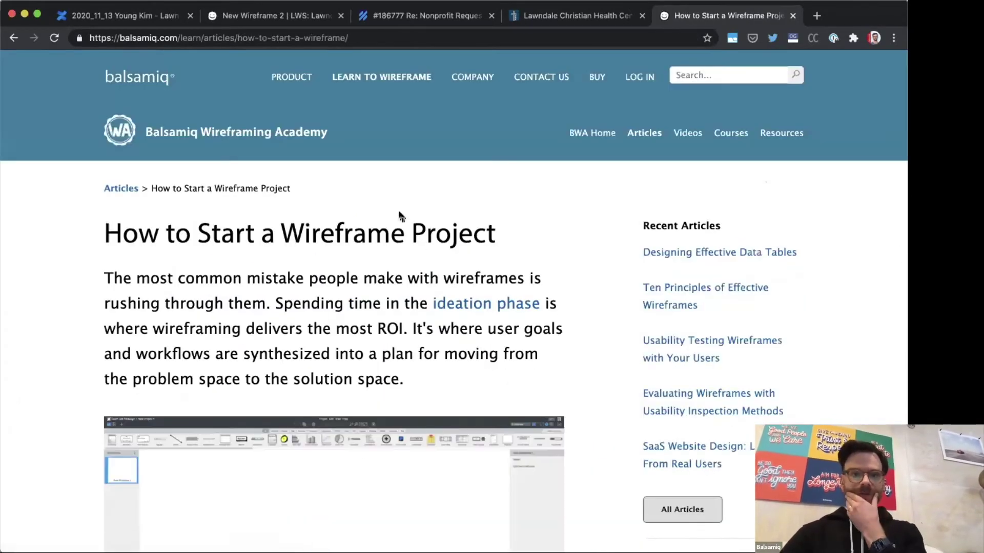
- Scroll the article to its pre-wireframing questions: the actors, their goal and their workflows
scroll(401, 216, down, 5)
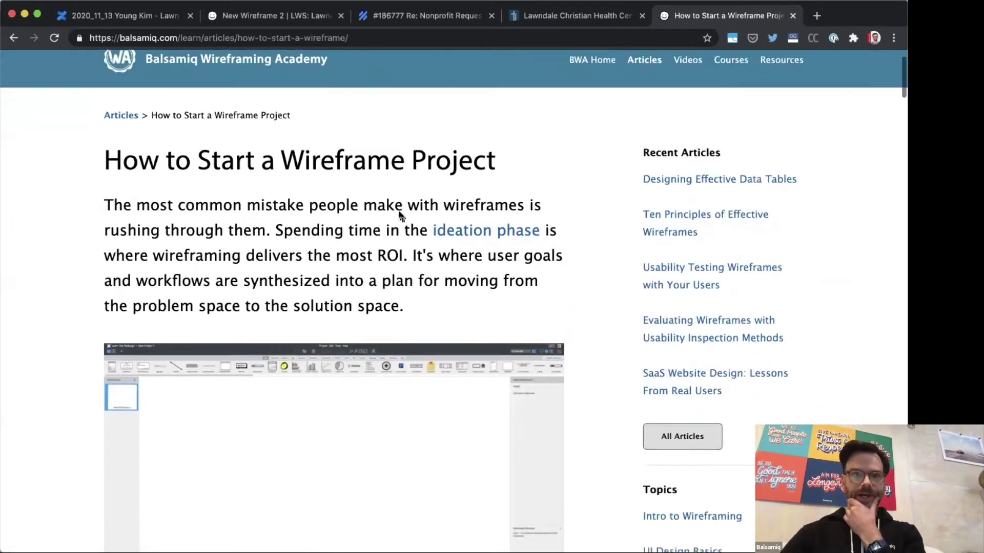
scroll(401, 216, down, 7)
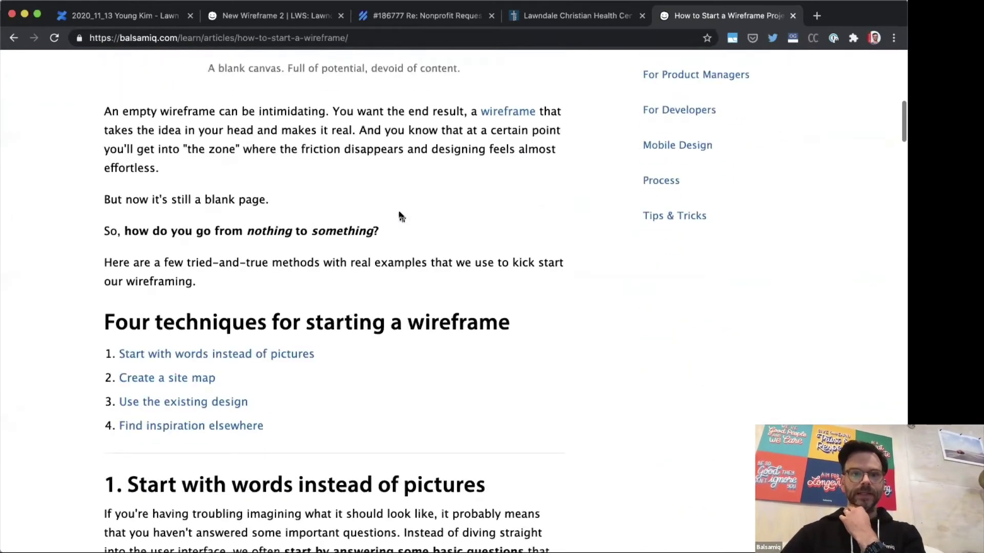
scroll(401, 216, down, 1)
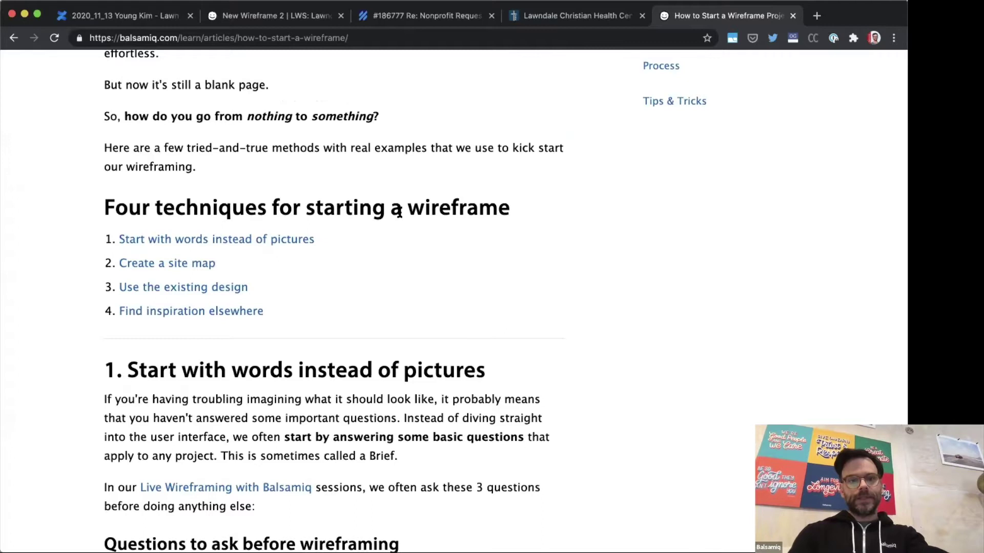
scroll(375, 214, down, 3)
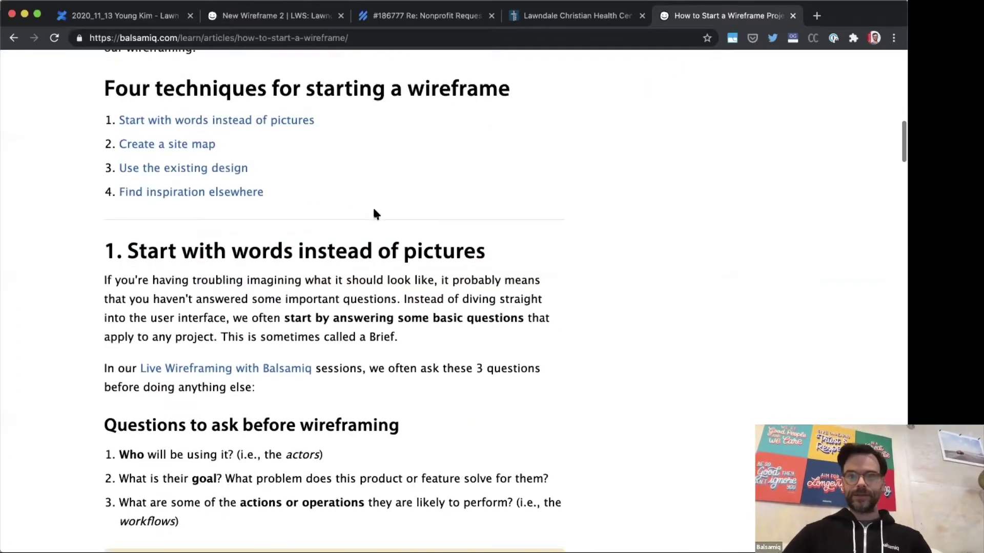
scroll(374, 213, down, 2)
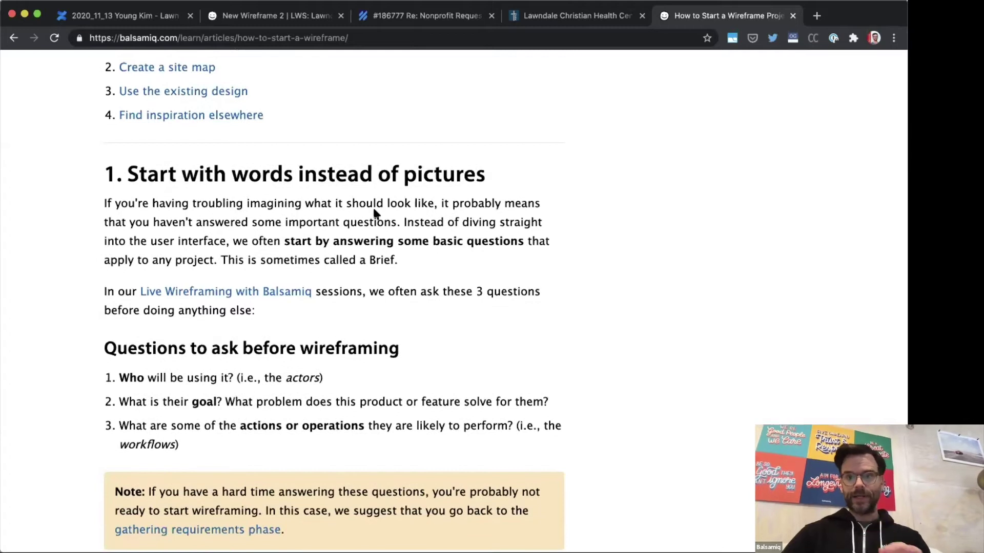
scroll(376, 214, down, 2)
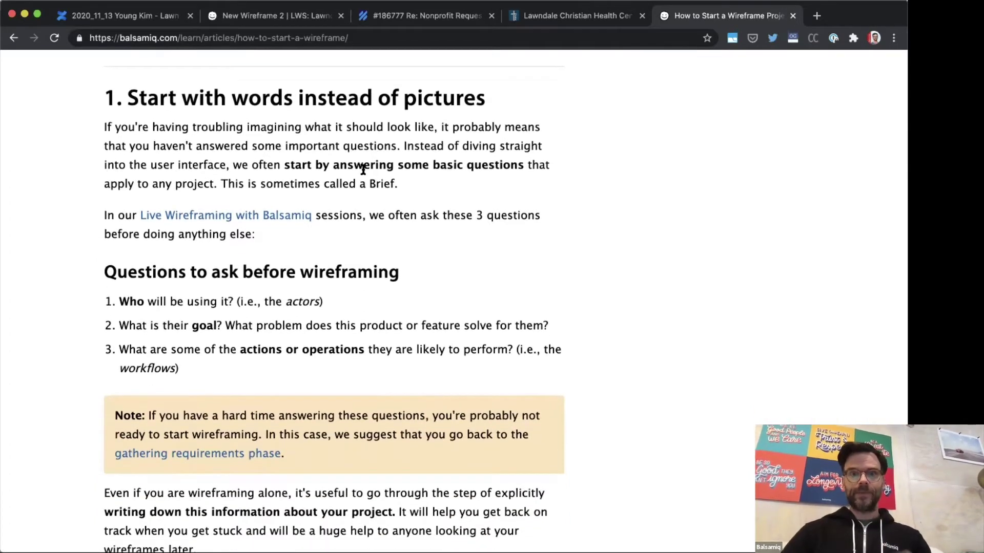
scroll(363, 169, down, 1)
scroll(363, 170, down, 3)
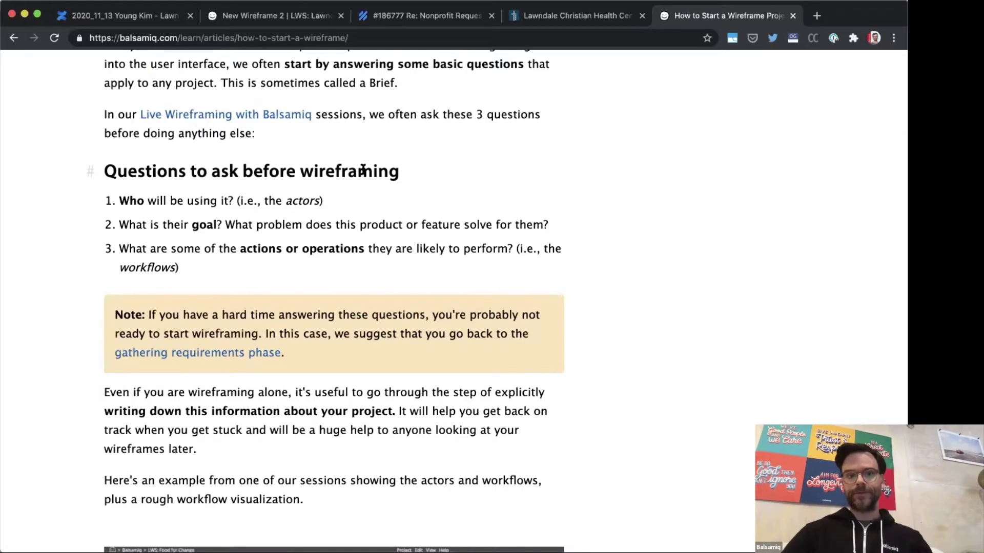
scroll(363, 169, down, 3)
scroll(363, 169, down, 10)
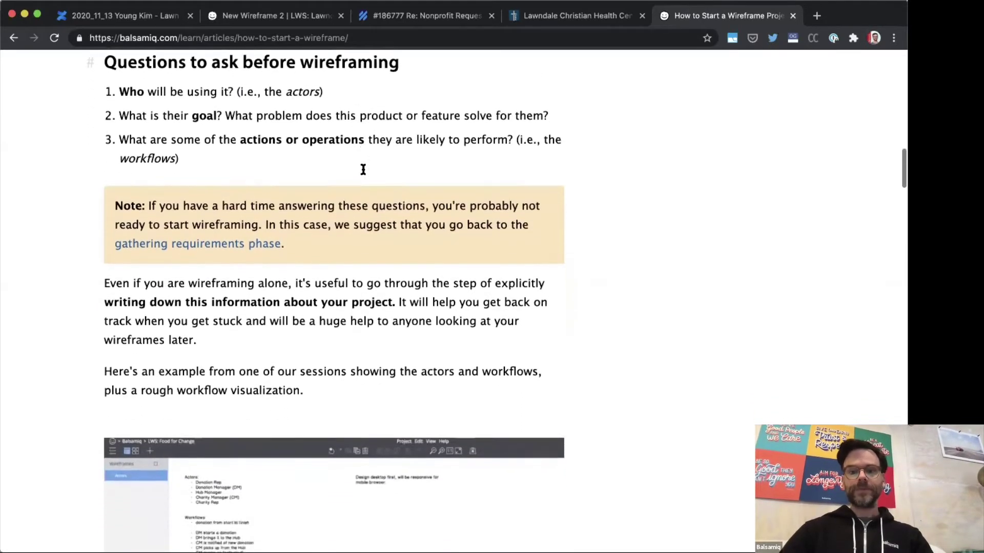
scroll(362, 168, down, 1)
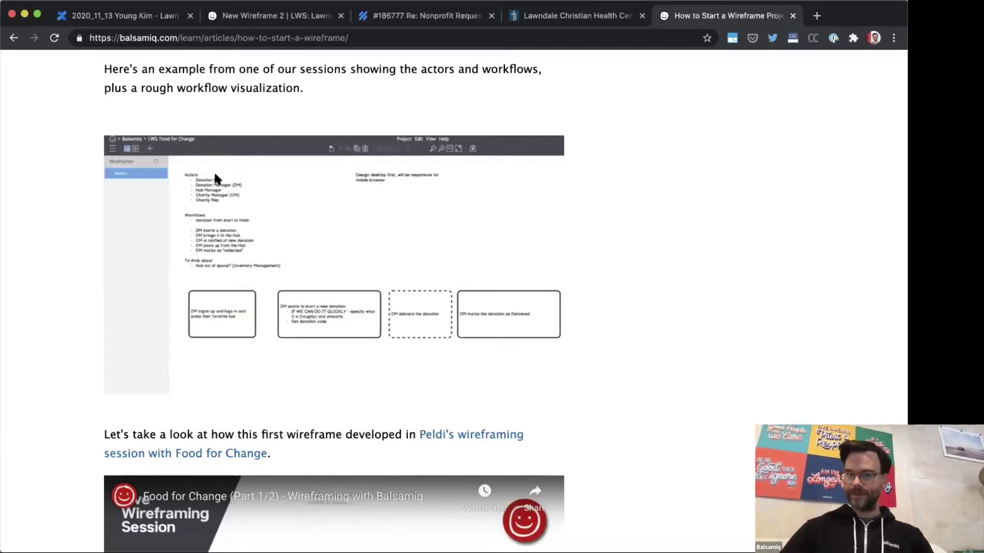
scroll(216, 178, down, 1)
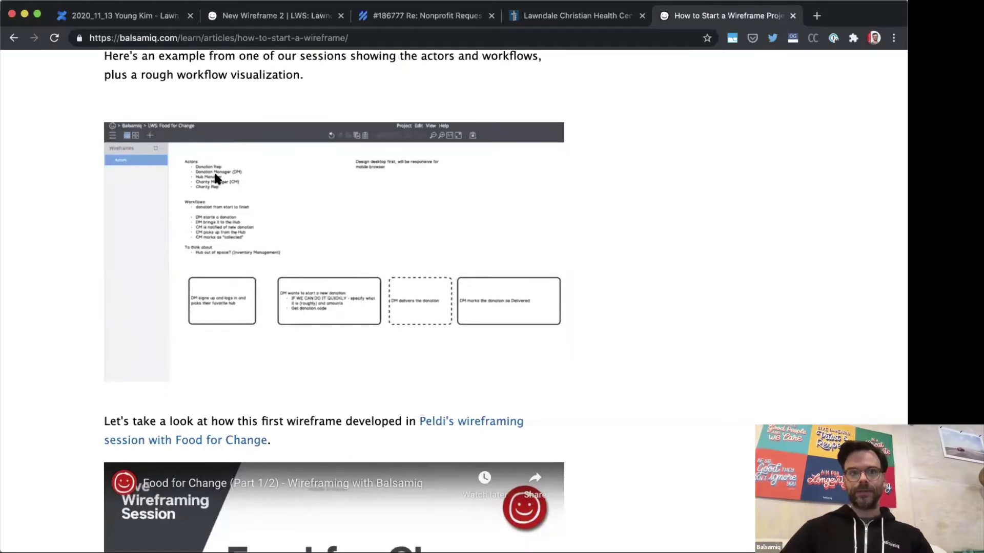
scroll(216, 177, up, 6)
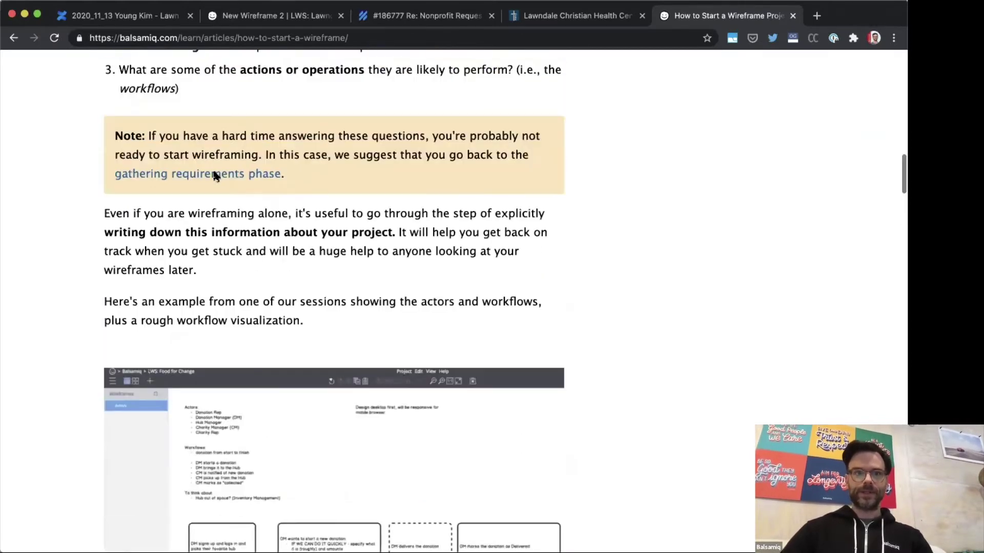
scroll(213, 174, up, 1)
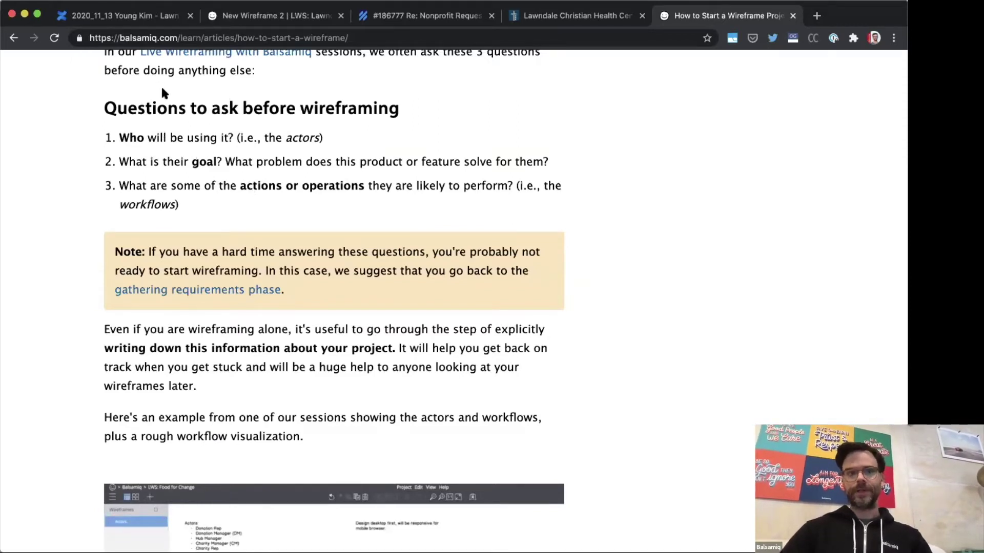
- Back in New Wireframe 2, add a text paragraph reading Who:, What:, Goal: No errors! Fast!
key(ctrl+Tab)
key(ctrl+Tab)
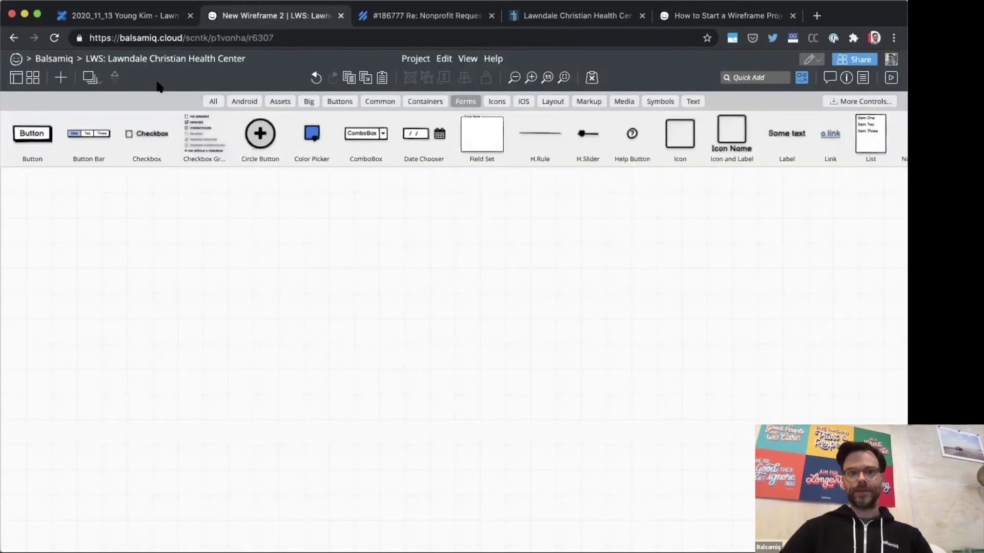
key(slash)
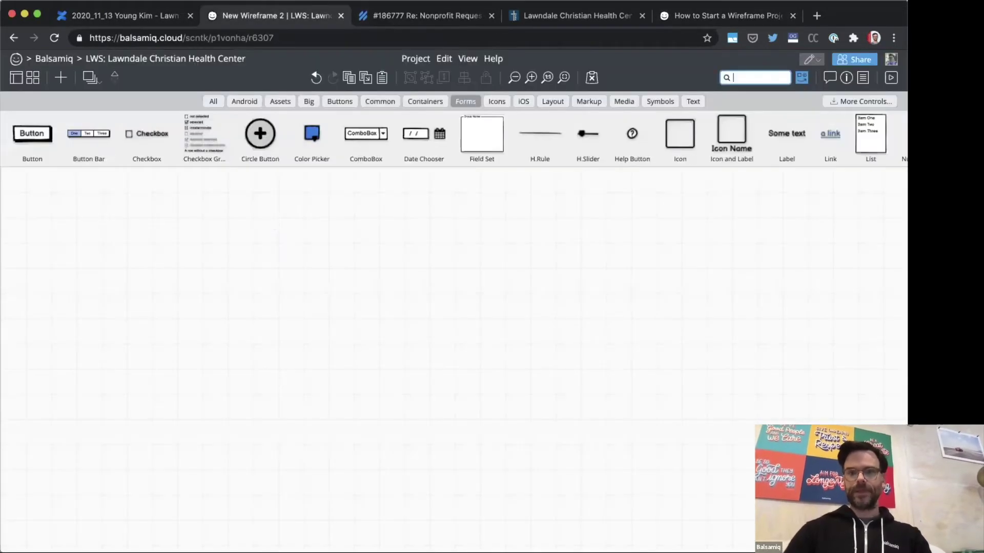
text(text)
key(Return)
text(W)
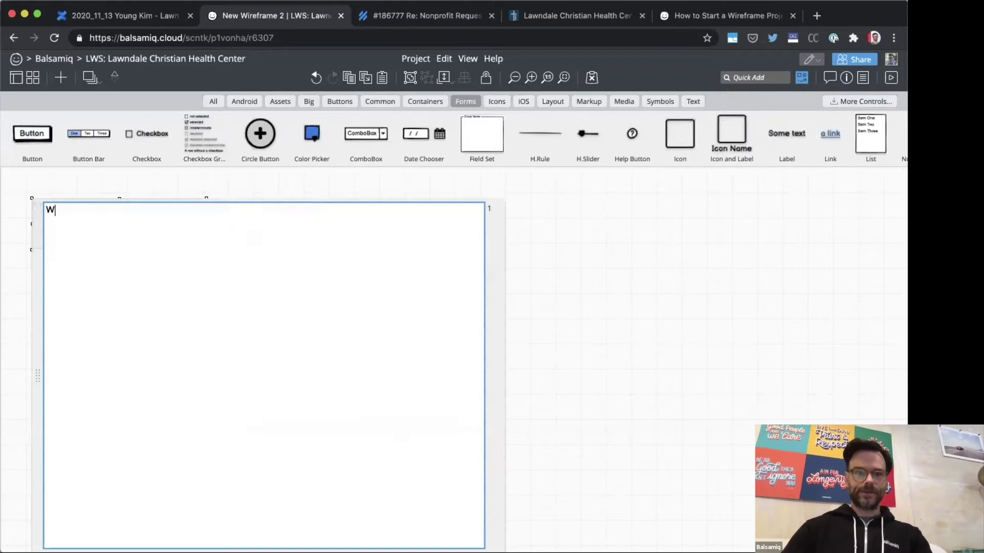
text(ho:)
key(Return)
key(Return)
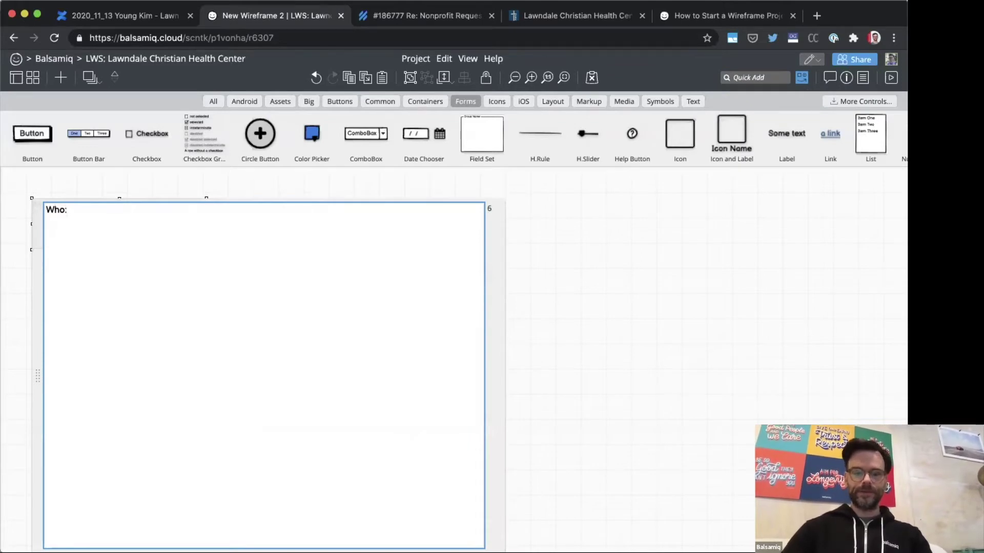
text(What:)
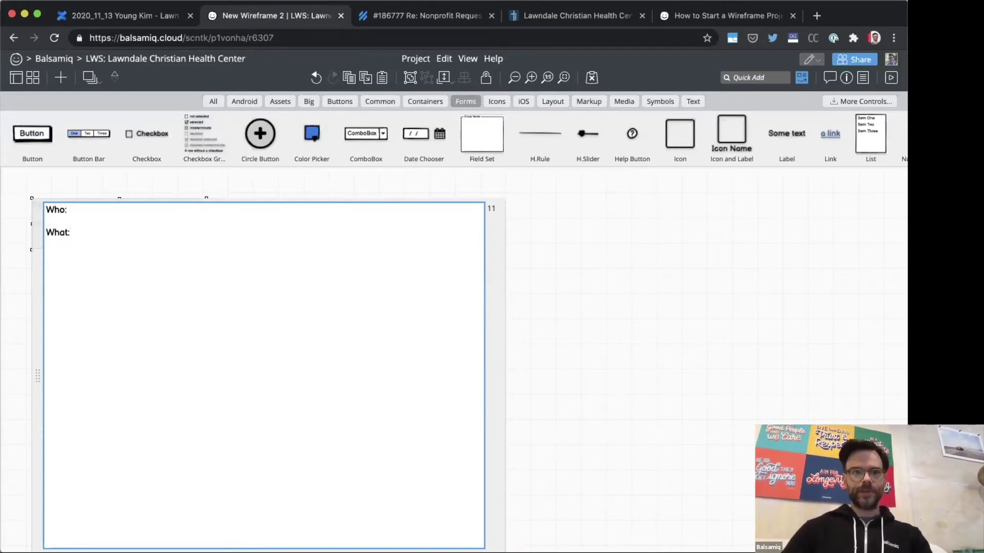
key(Return)
key(Return)
text(Goal:)
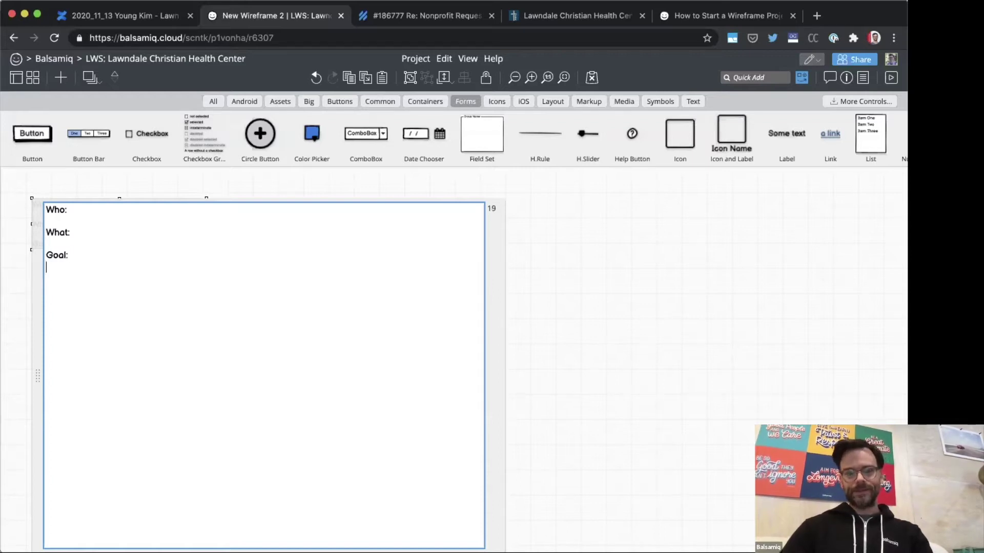
text(No)
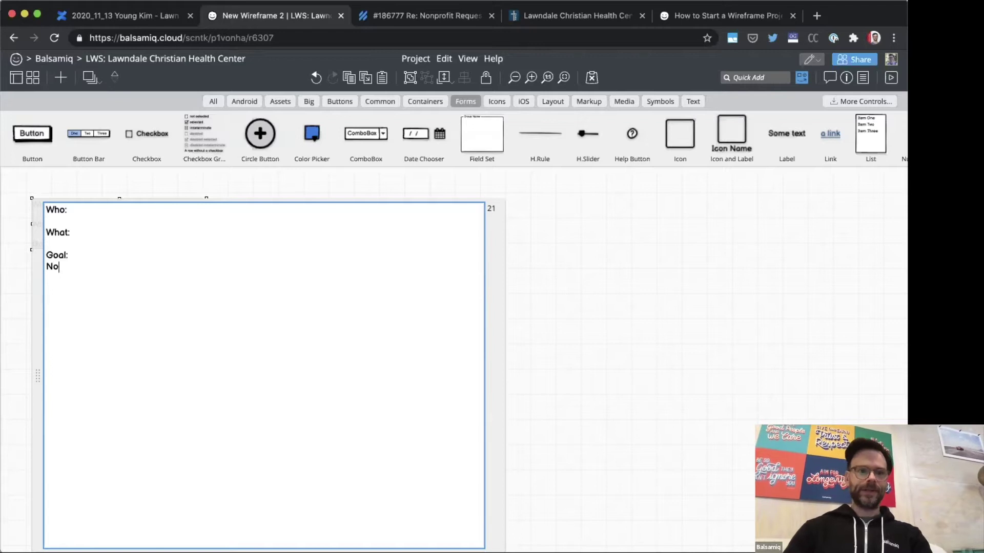
text( error)
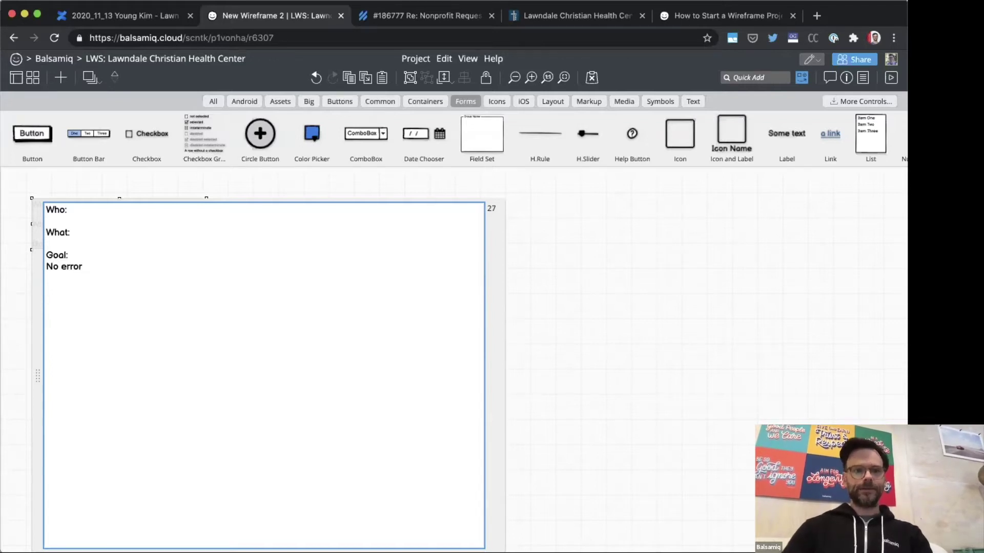
text(s!)
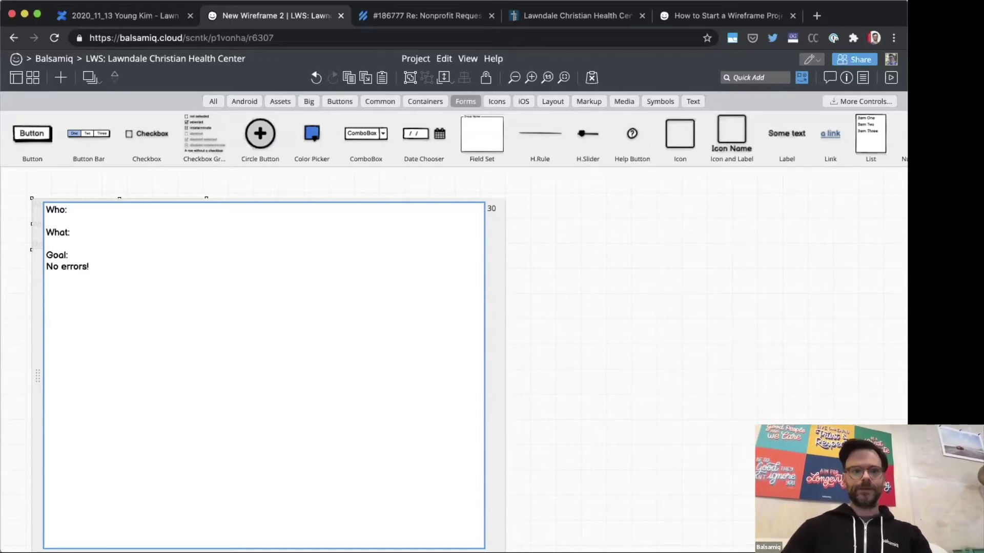
text( Fast!)
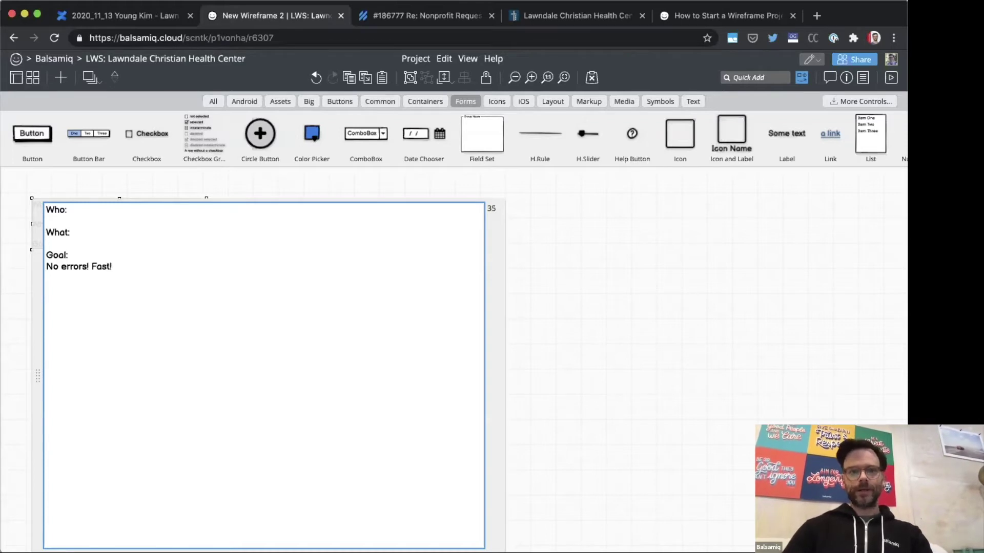
- Add 'Complete the forms' under What: and 'Admin user' under Who:
key(Return)
key(Up)
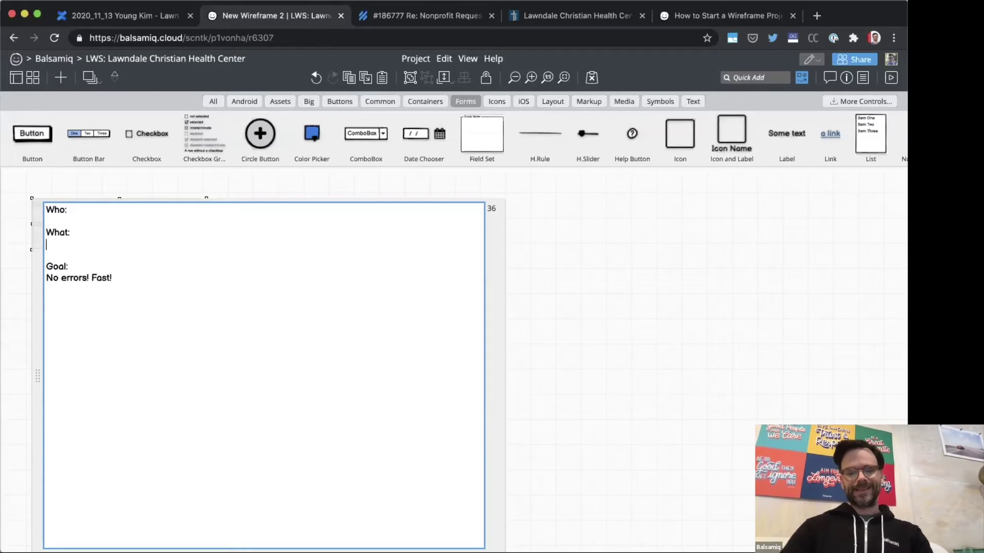
text(Complete f)
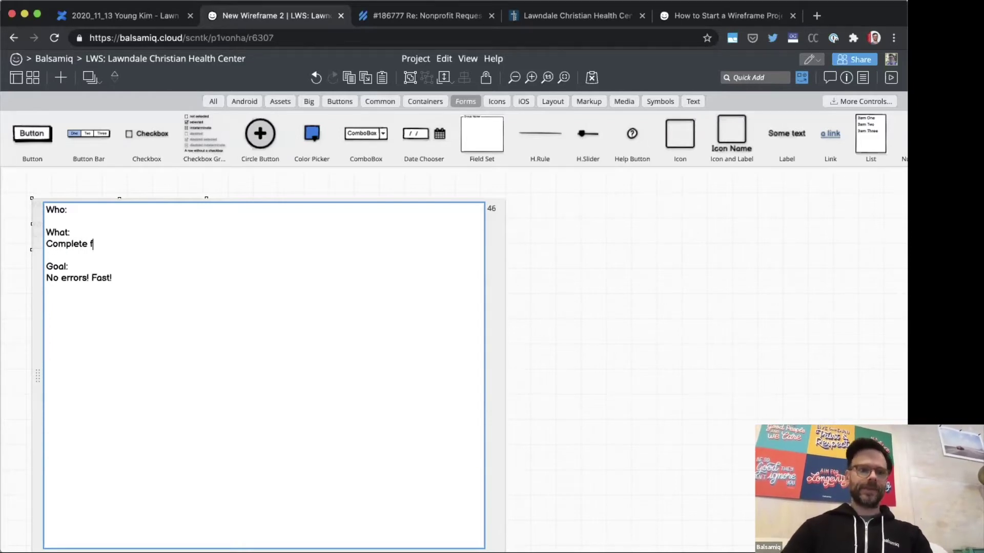
key(BackSpace)
text(the frm)
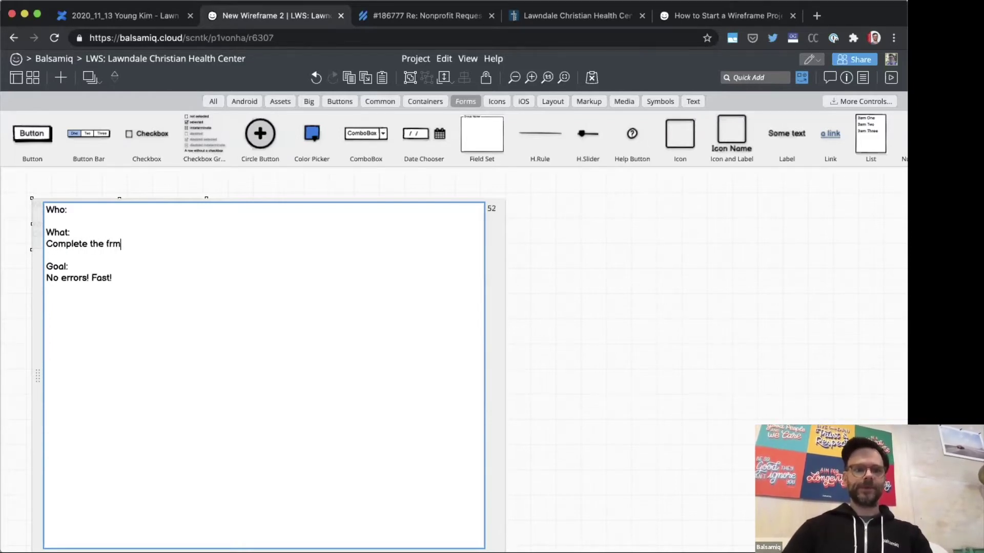
text(oms)
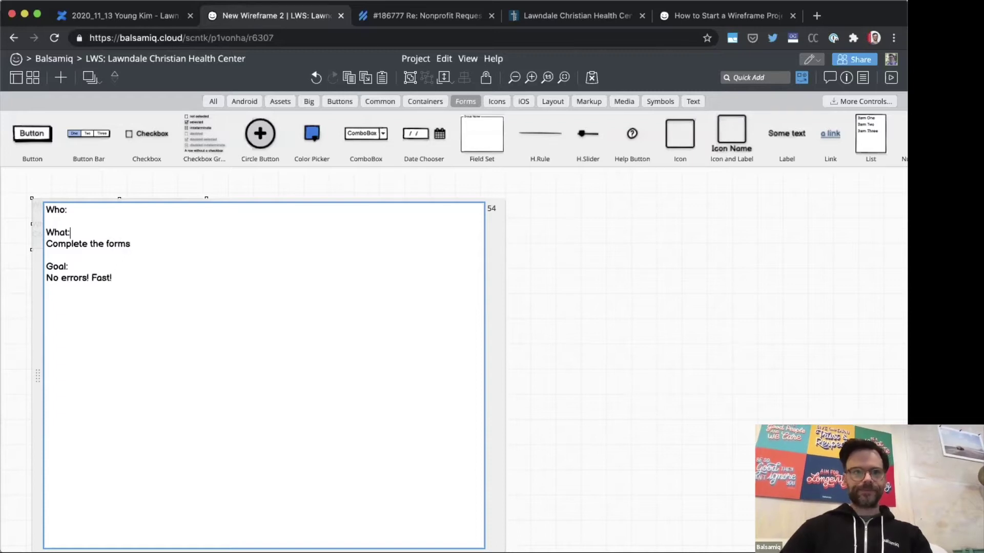
key(Return)
text(A)
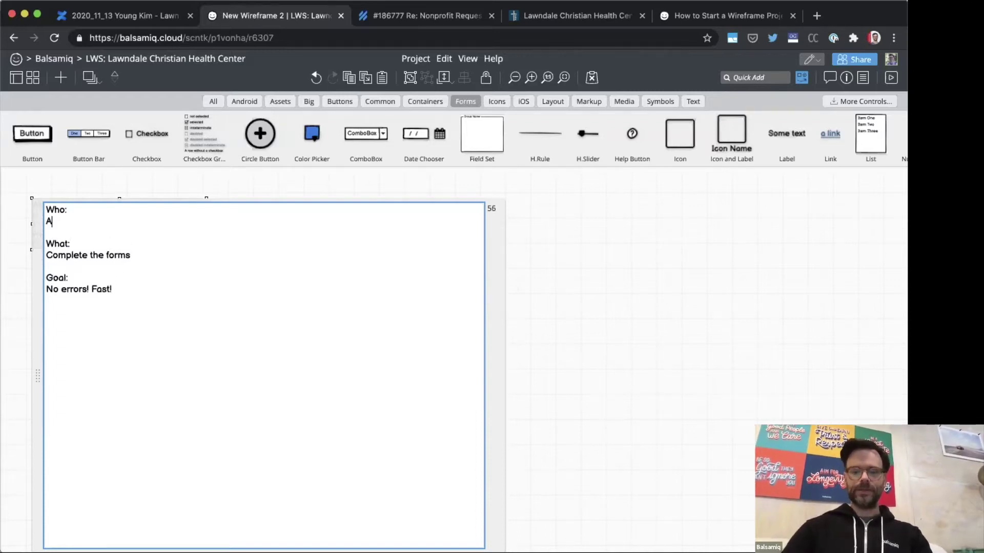
text(dmin user)
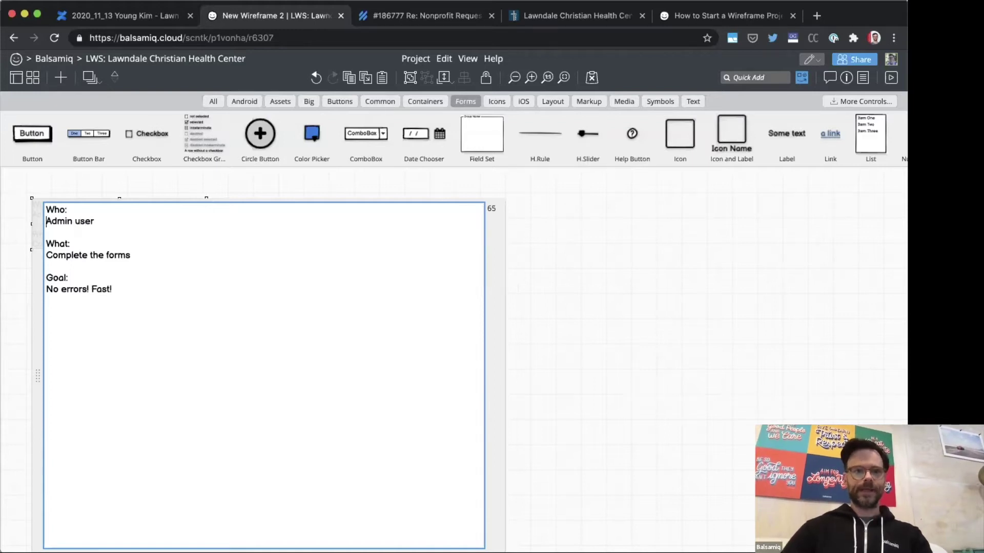
- Prefix the brief items with '- ', space the lines, and make the text box taller
key(Return)
text(-)
key(Down)
key(Down)
key(Down)
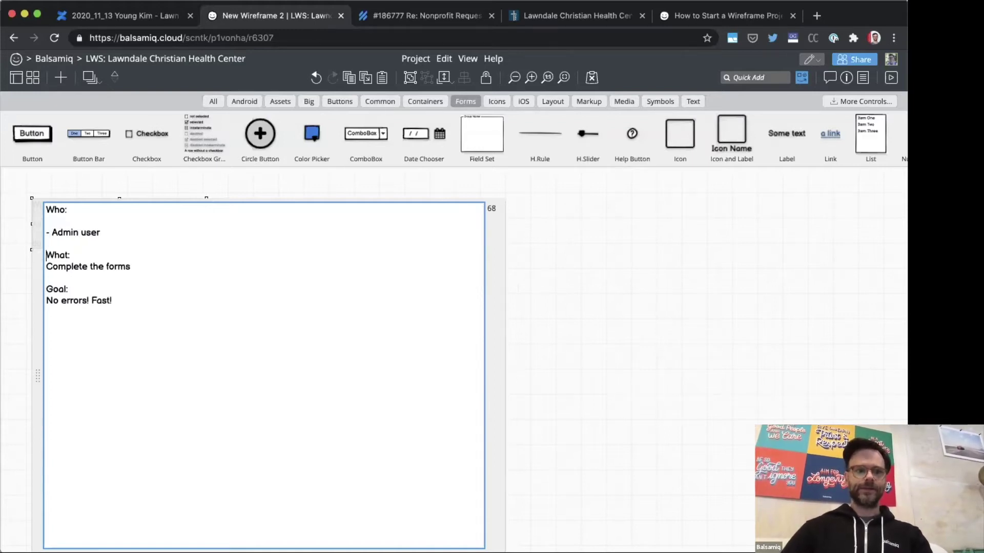
text(-)
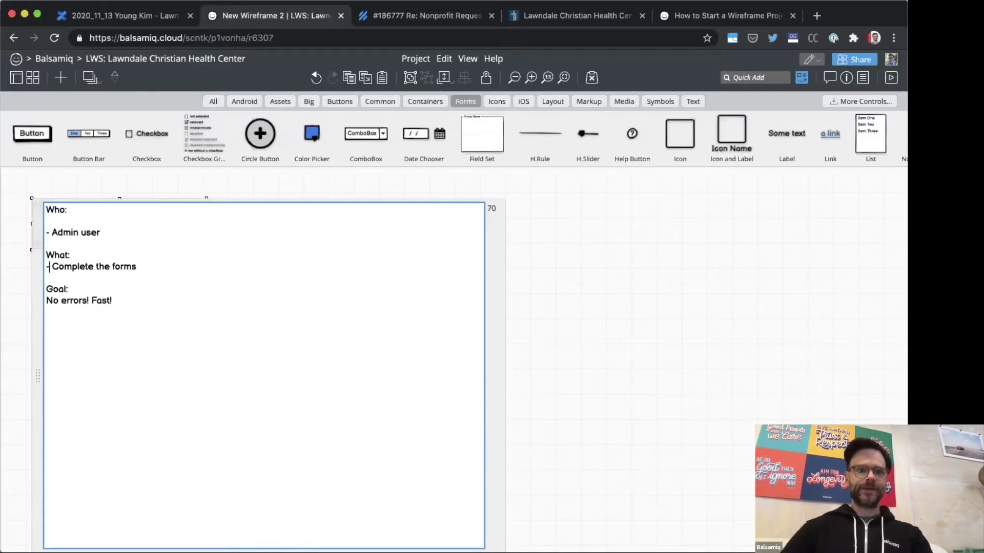
key(Home)
key(Return)
key(Down)
key(Down)
key(Return)
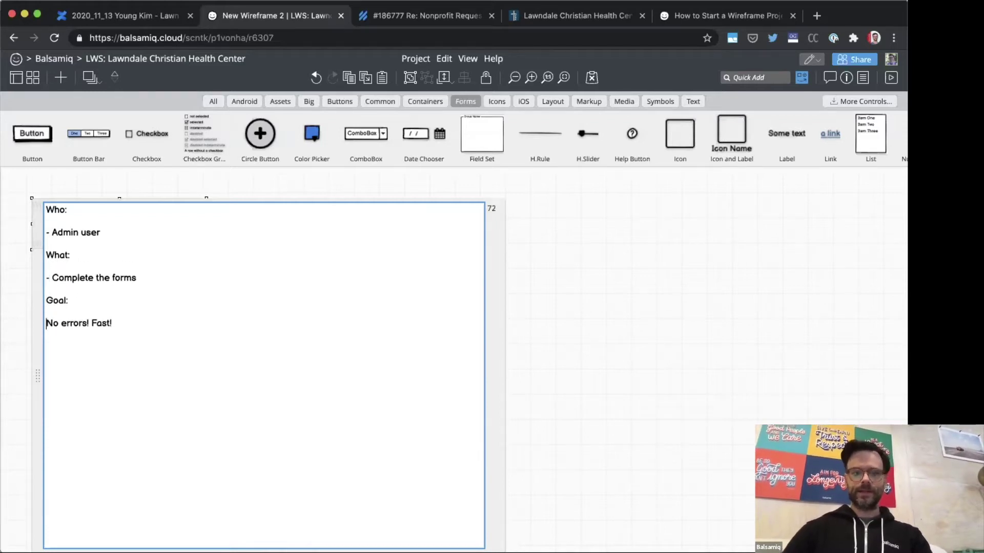
text(-)
key(Escape)
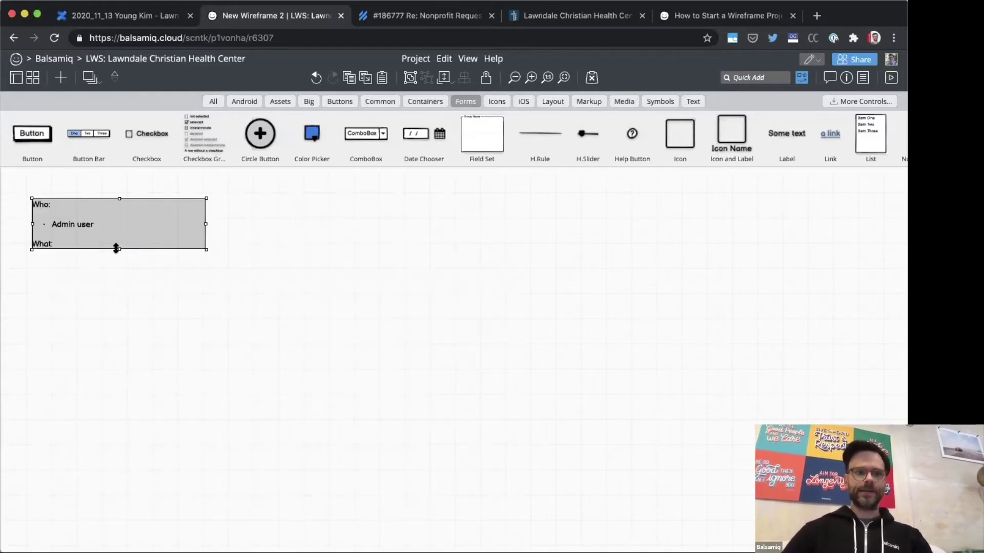
drag(119, 249, 121, 367)
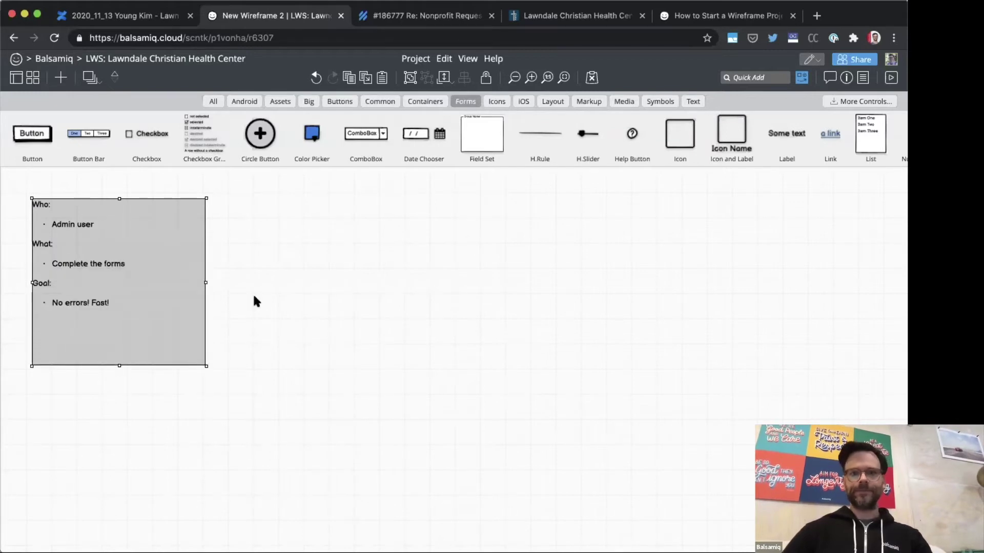
- Add a Site Map right of the brief with Page 1 branching into '- if' and '- then'
click(254, 293)
text(site)
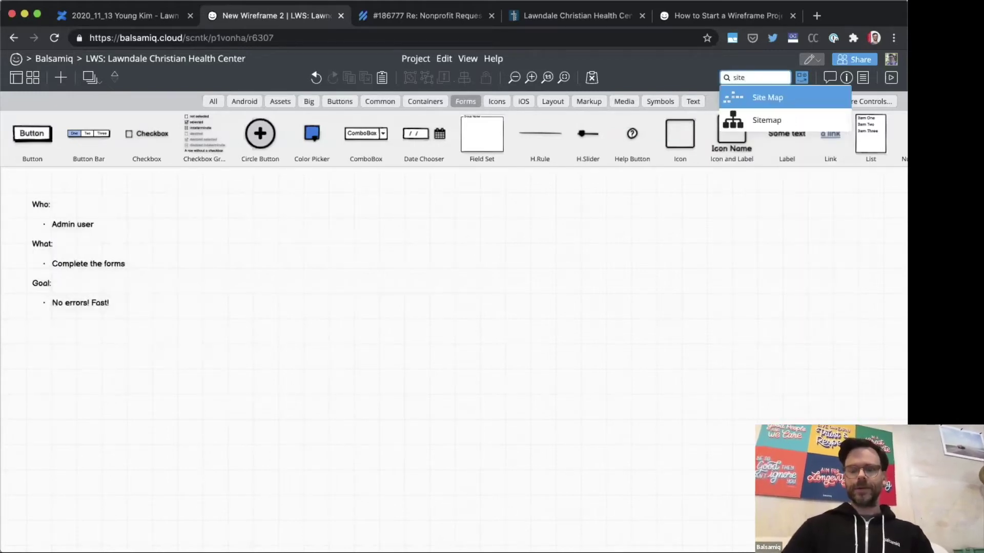
key(Return)
drag(222, 323, 282, 306)
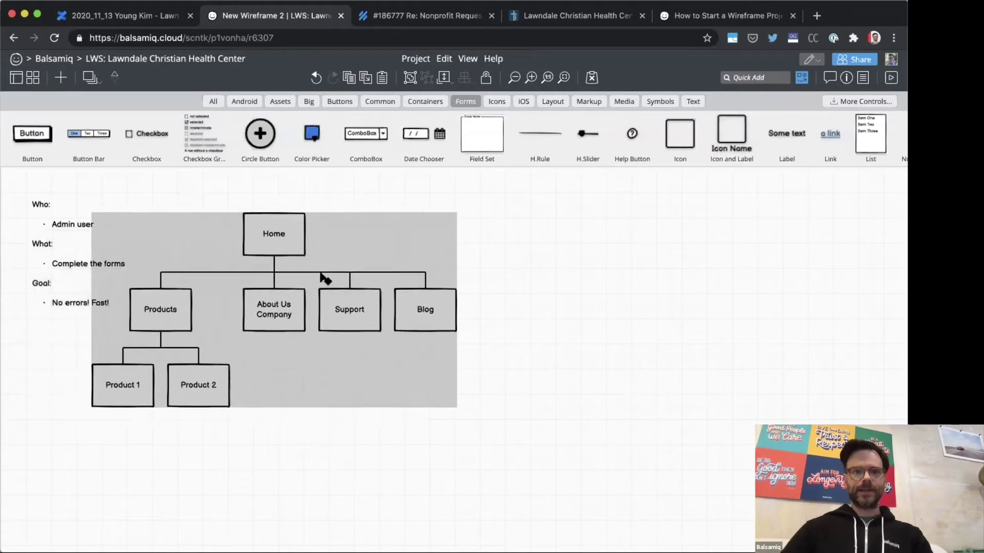
double_click(322, 277)
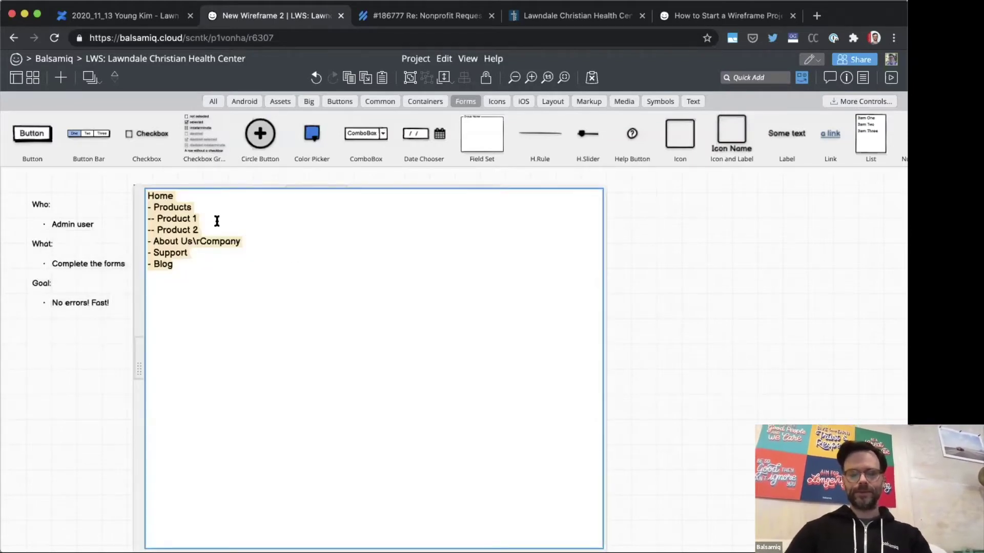
text(Page 1)
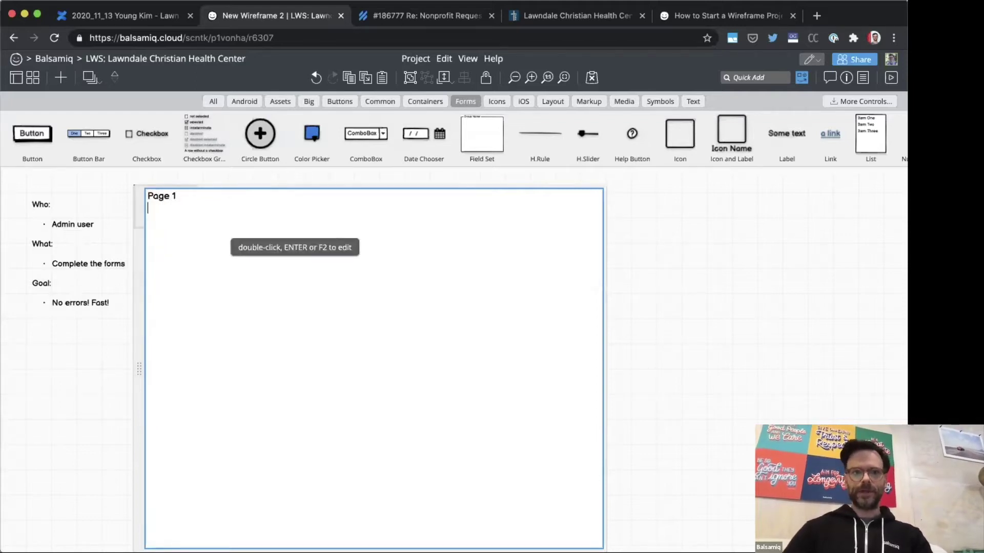
key(Return)
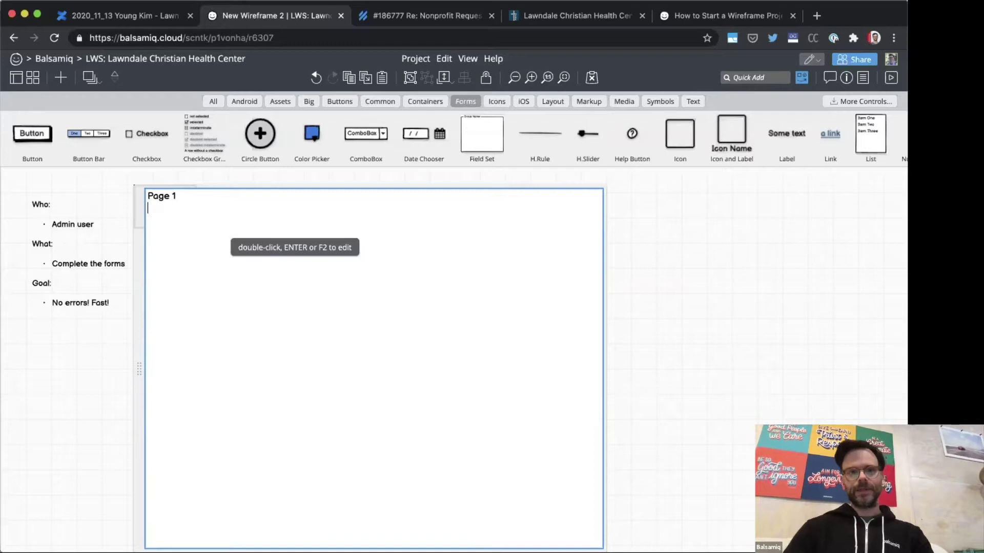
text(- i)
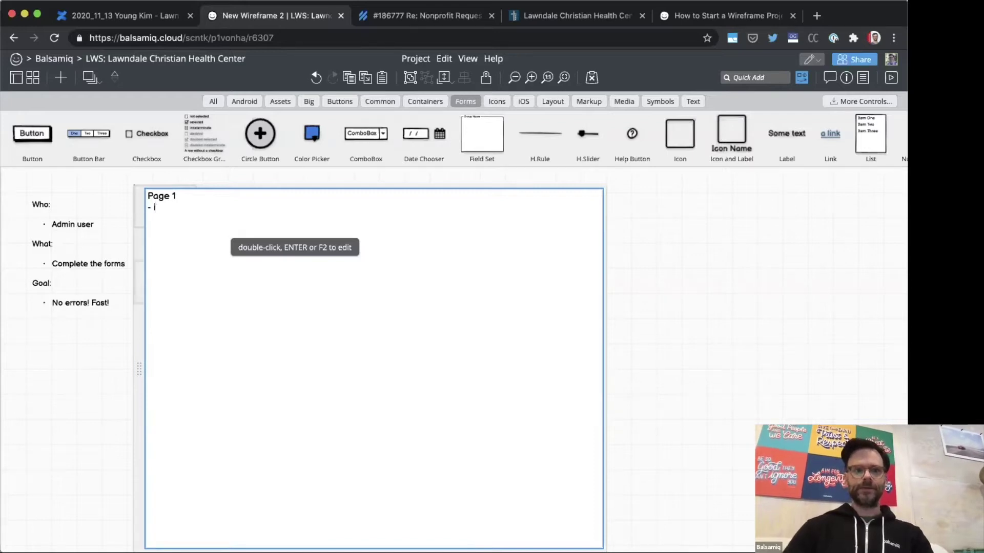
text(t- then)
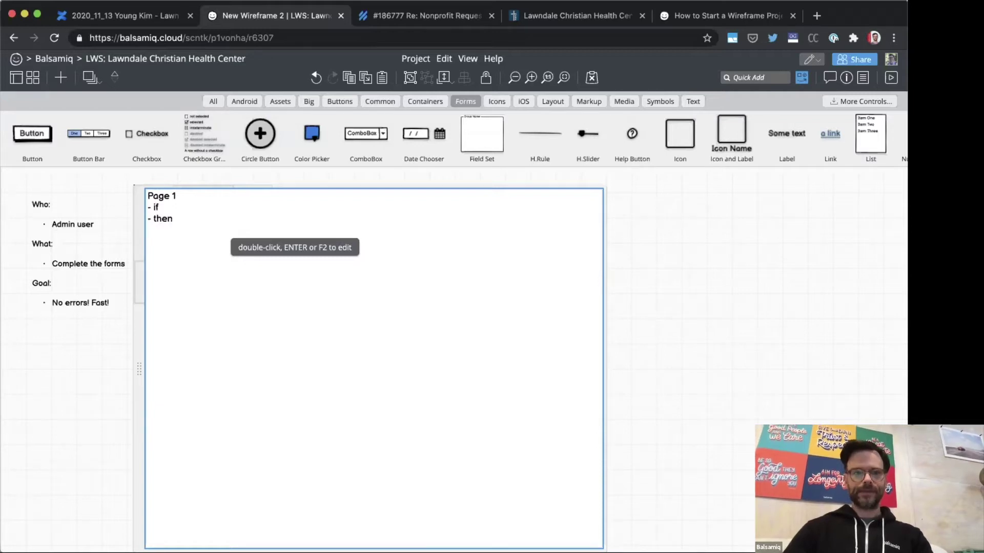
key(super+Return)
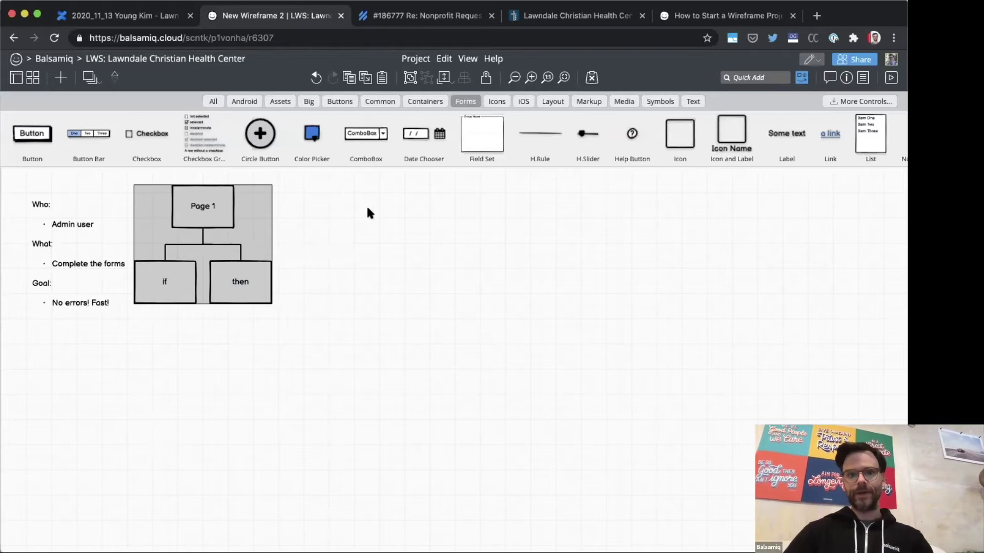
- Add a Shape right of the site map and make it a 151 by 81 rectangle
text(shape)
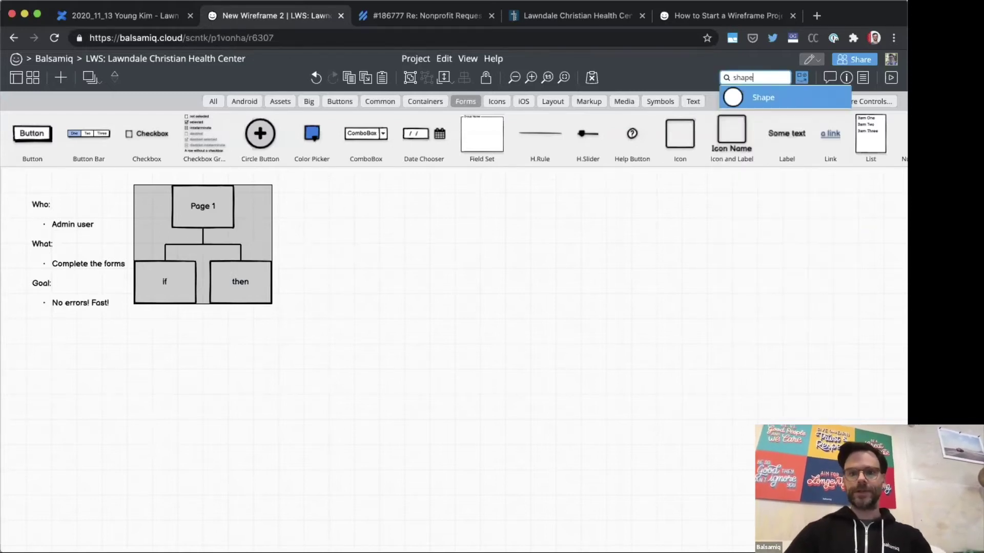
key(Return)
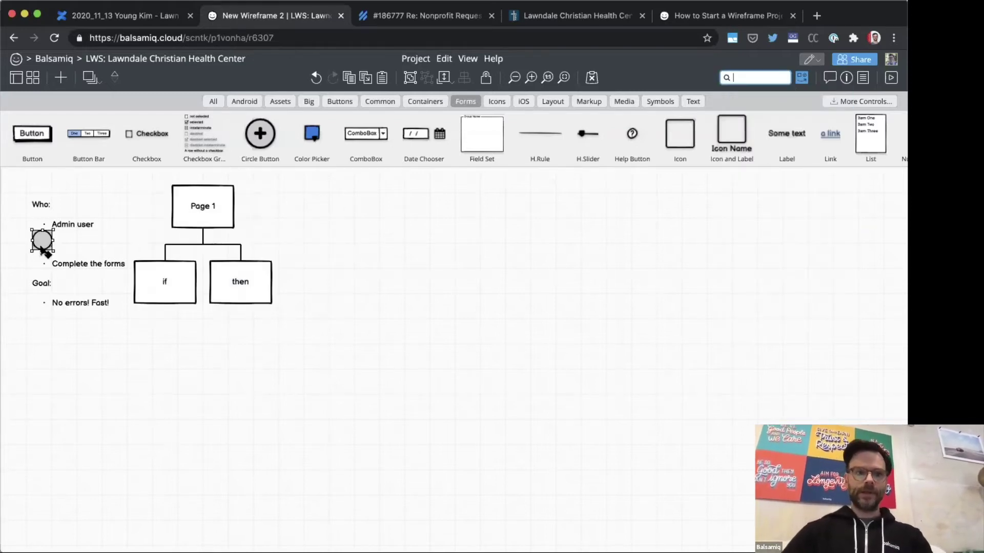
drag(40, 237, 296, 239)
drag(374, 261, 370, 253)
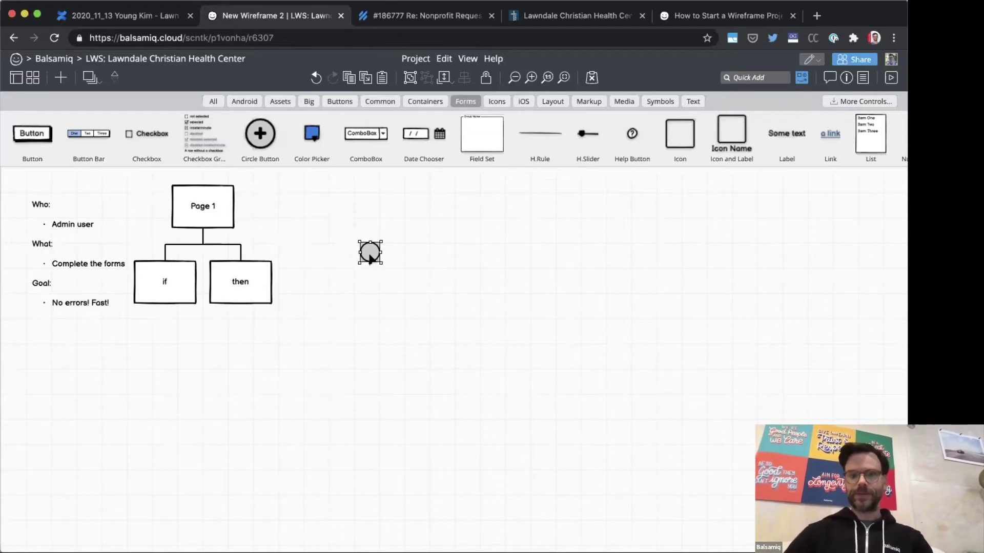
click(750, 445)
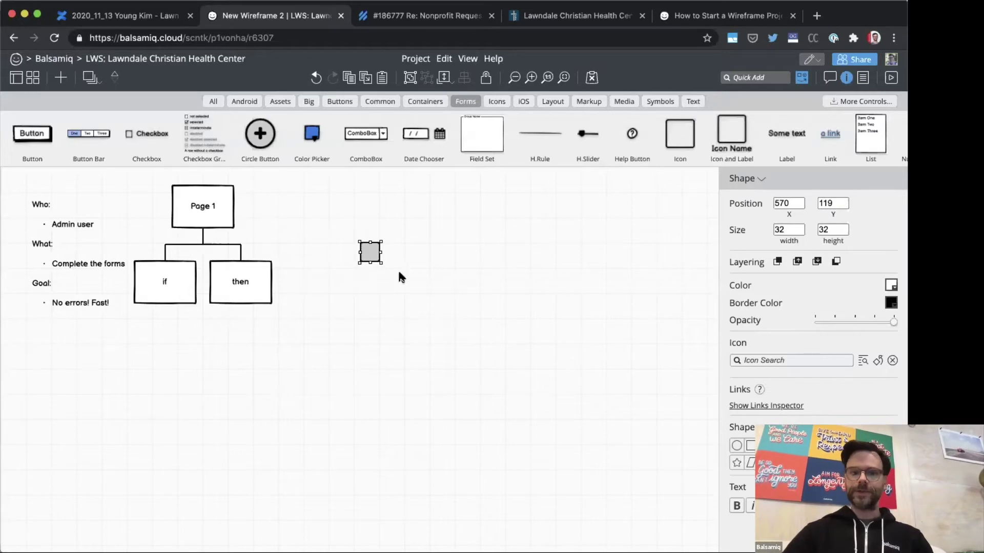
drag(384, 262, 455, 294)
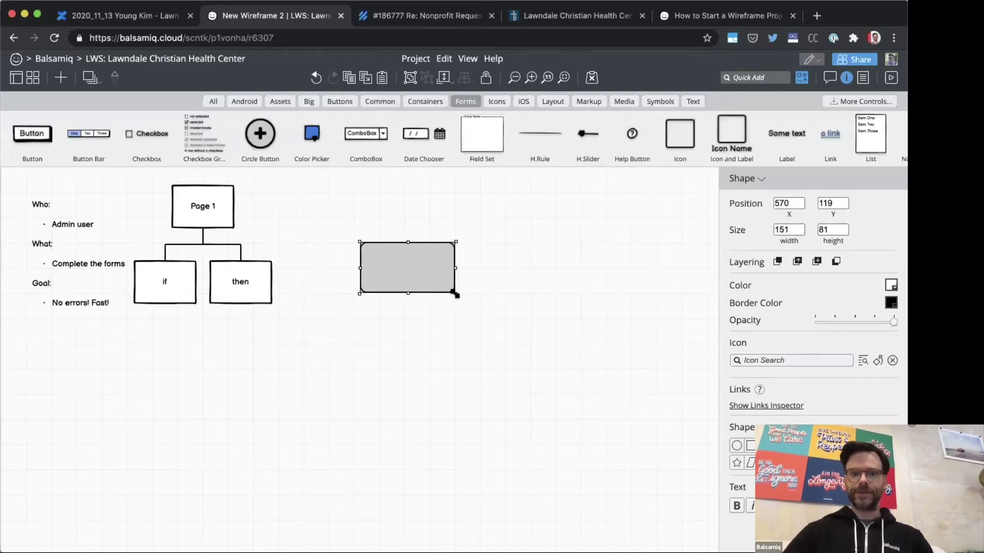
- Duplicate the rectangle into a diamond and a triangle stacked below it
key(ctrl+d)
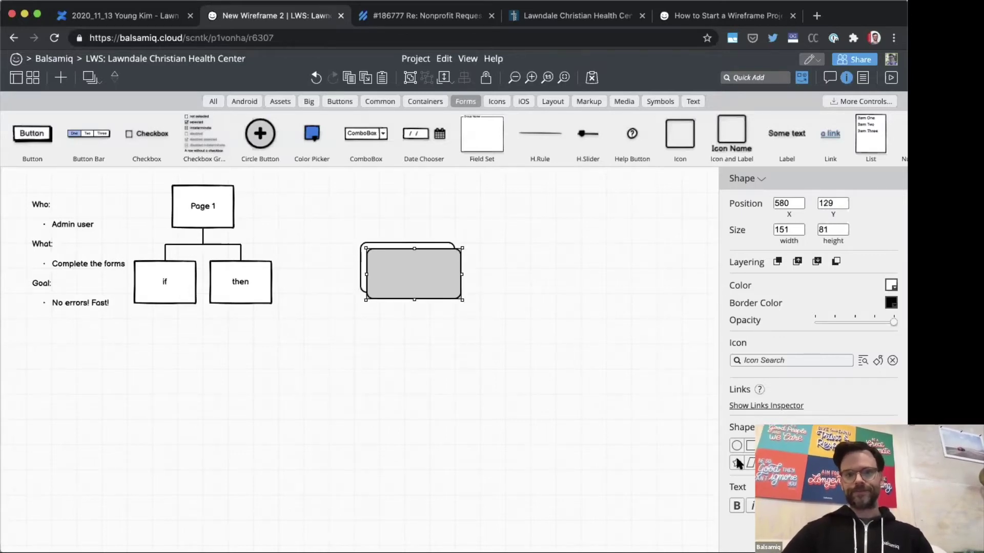
click(764, 445)
drag(429, 292, 428, 358)
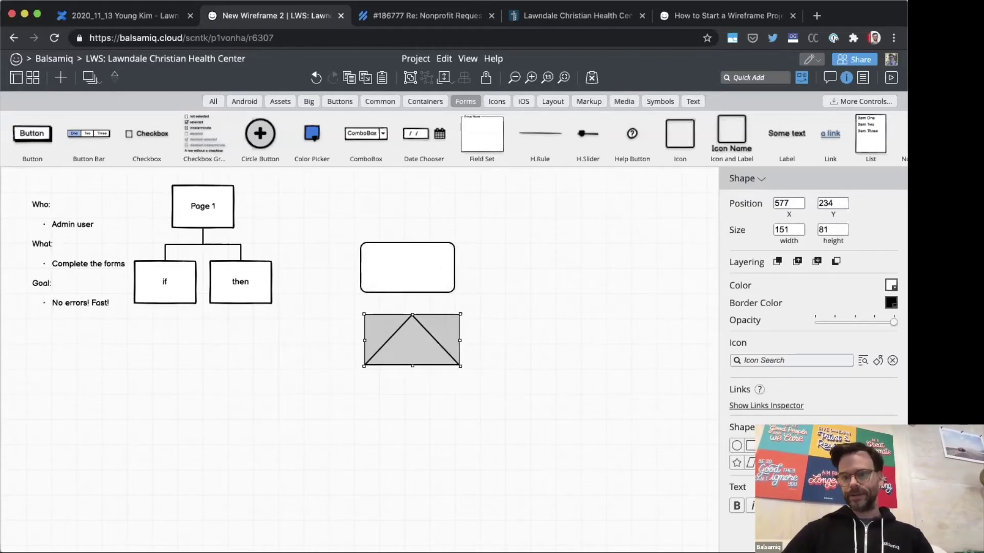
click(780, 445)
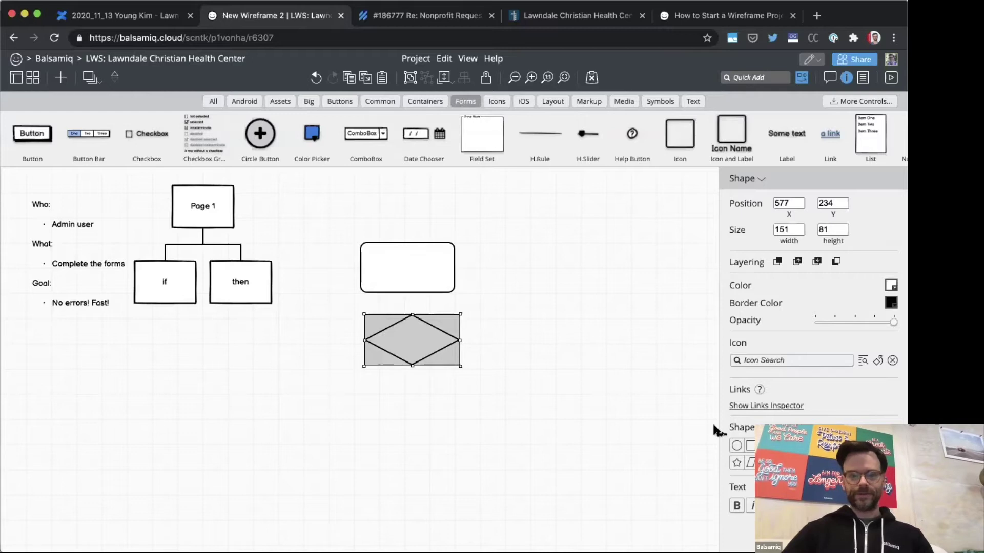
key(ctrl+d)
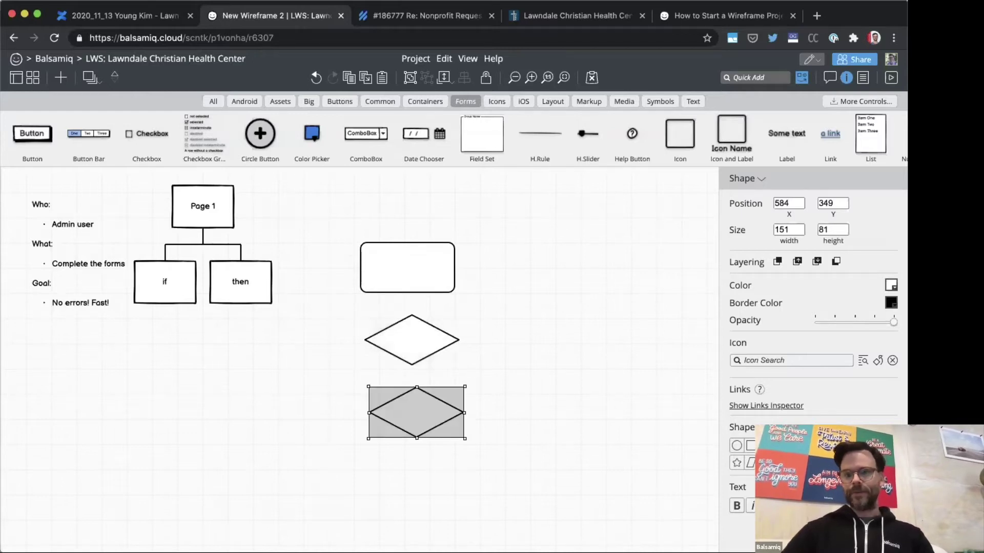
click(774, 463)
- Move the three flowchart shapes up and right together, then reposition the Page 1 site map
click(541, 326)
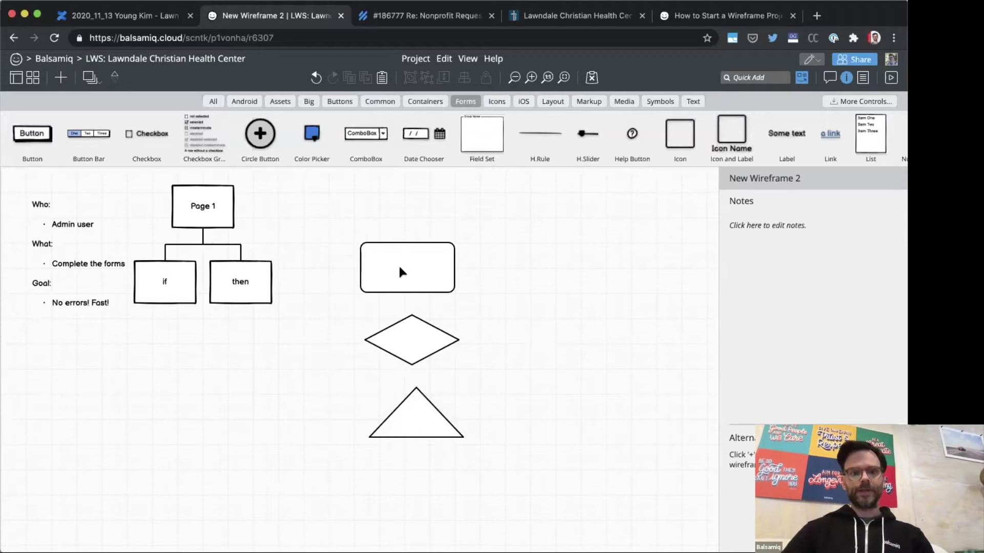
drag(322, 219, 482, 473)
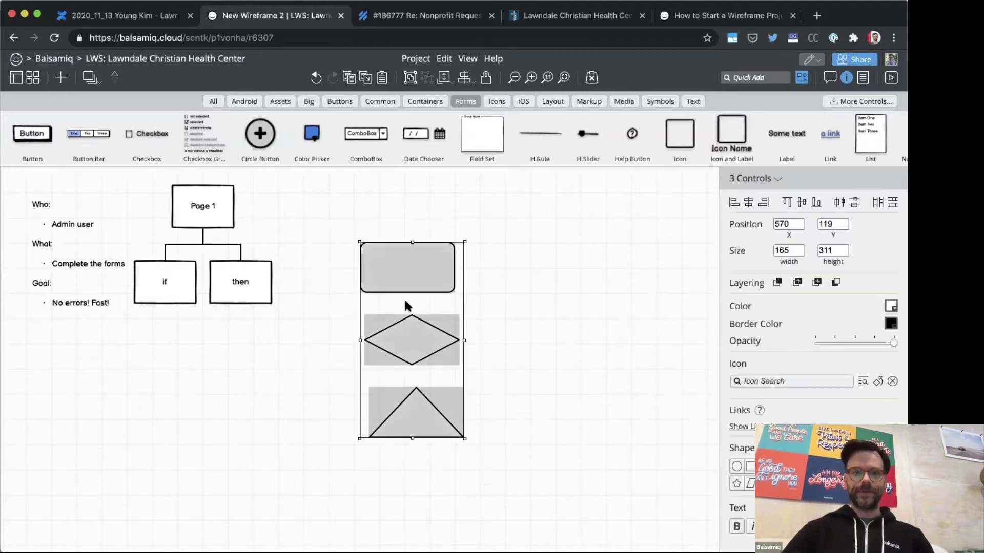
drag(438, 270, 504, 251)
drag(201, 208, 251, 223)
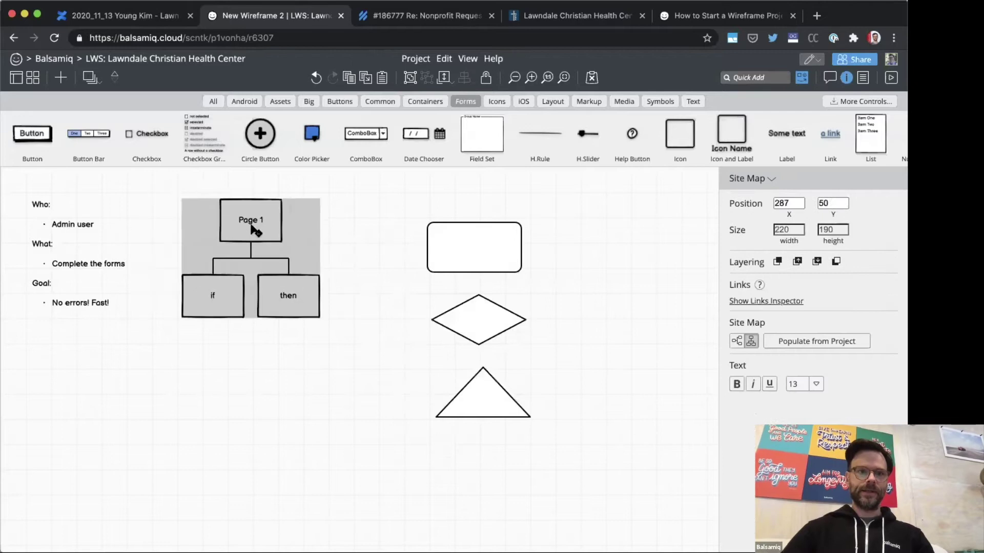
- Show the Wireframes navigator, hide the Property Inspector, and add New Wireframe 3
click(17, 78)
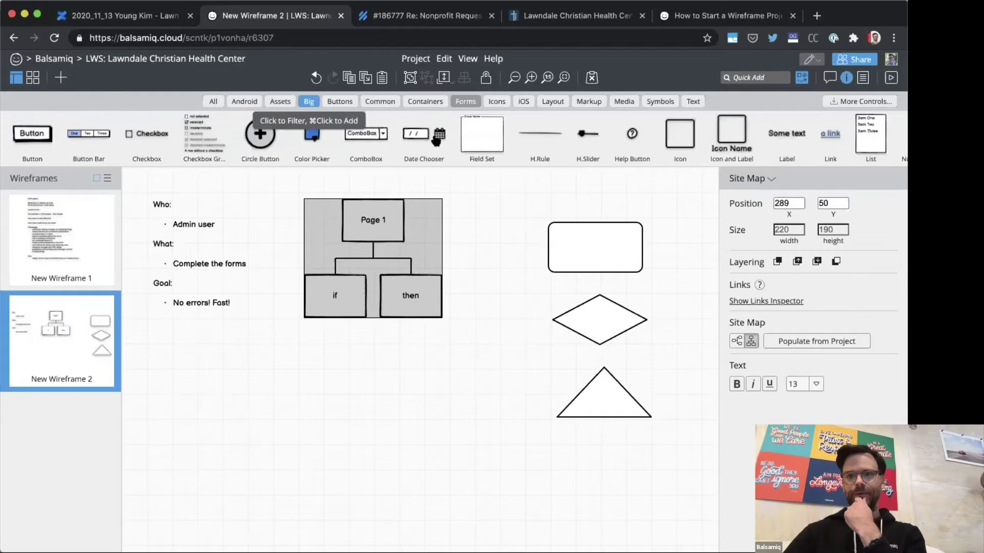
click(847, 78)
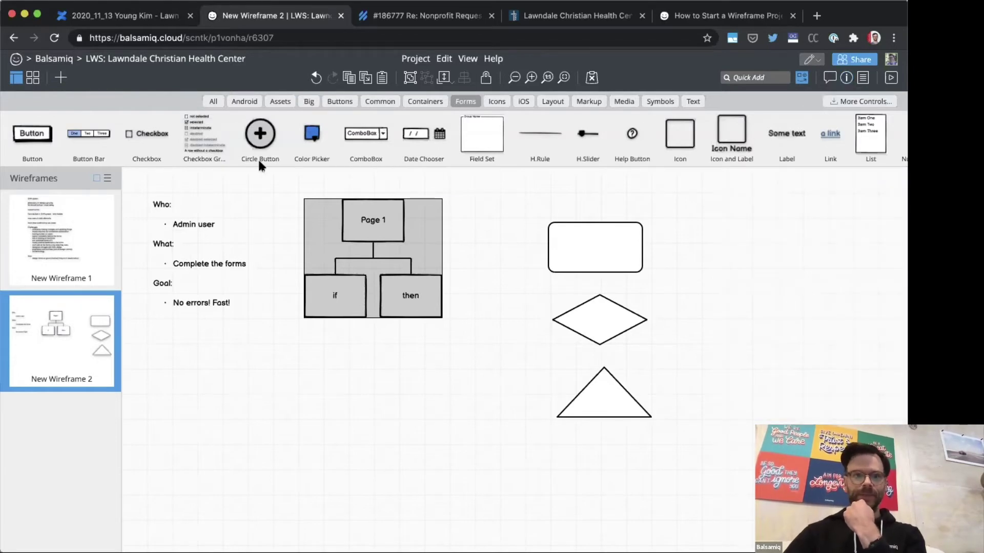
key(ctrl+alt+n)
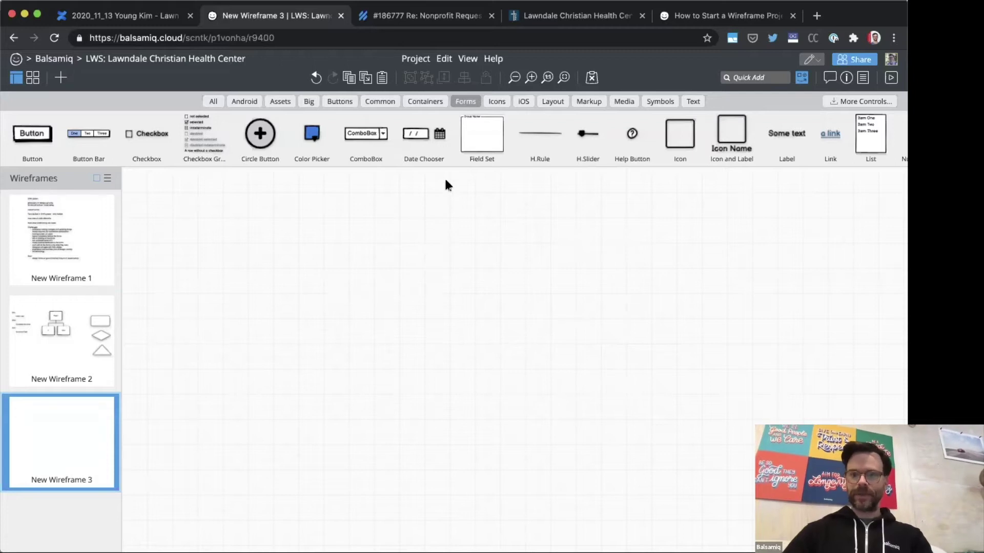
- Add a 'Some text' label and duplicate it into three stacked labels
text(lois)
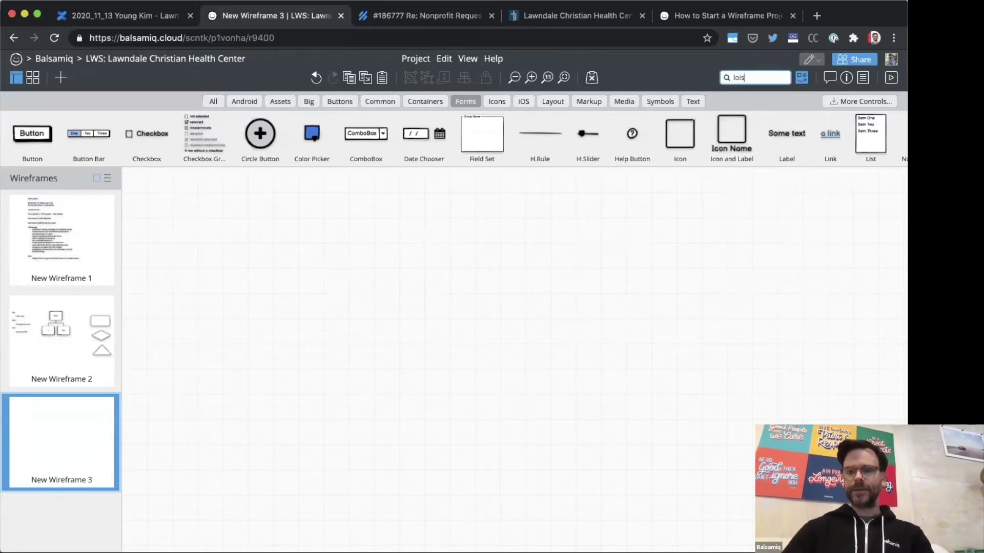
key(BackSpace)
key(BackSpace)
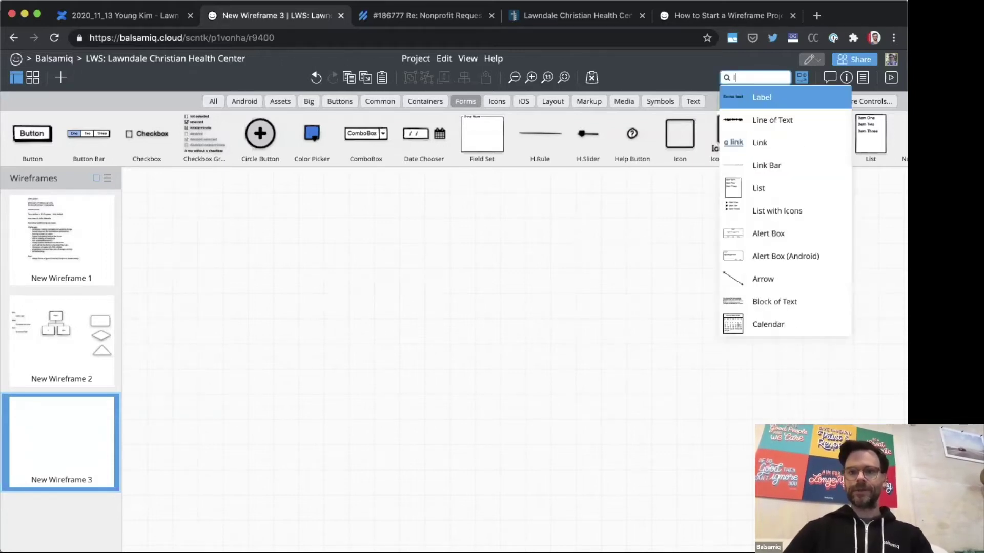
key(Return)
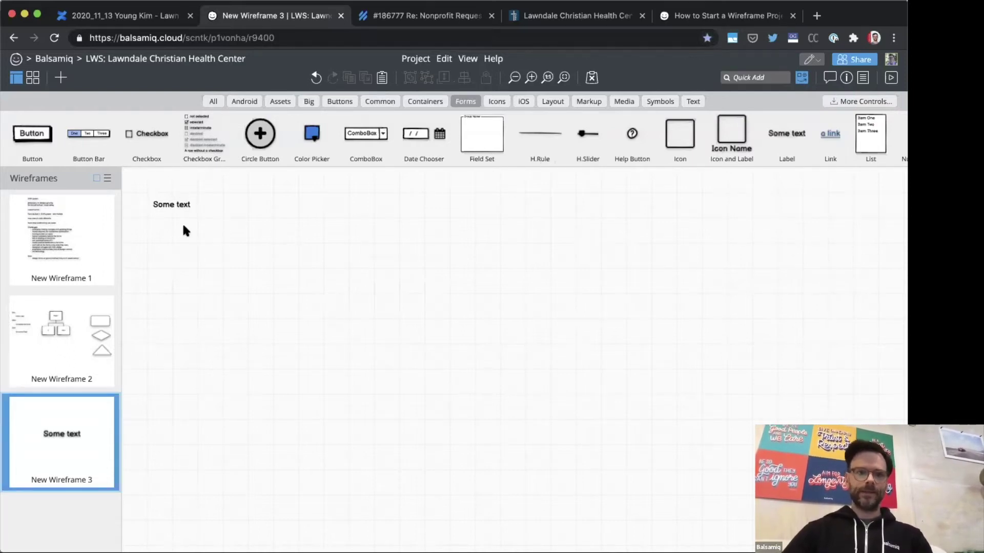
drag(175, 207, 175, 250)
key(super+d)
- Add a List to the right of the labels and turn off its border
click(232, 267)
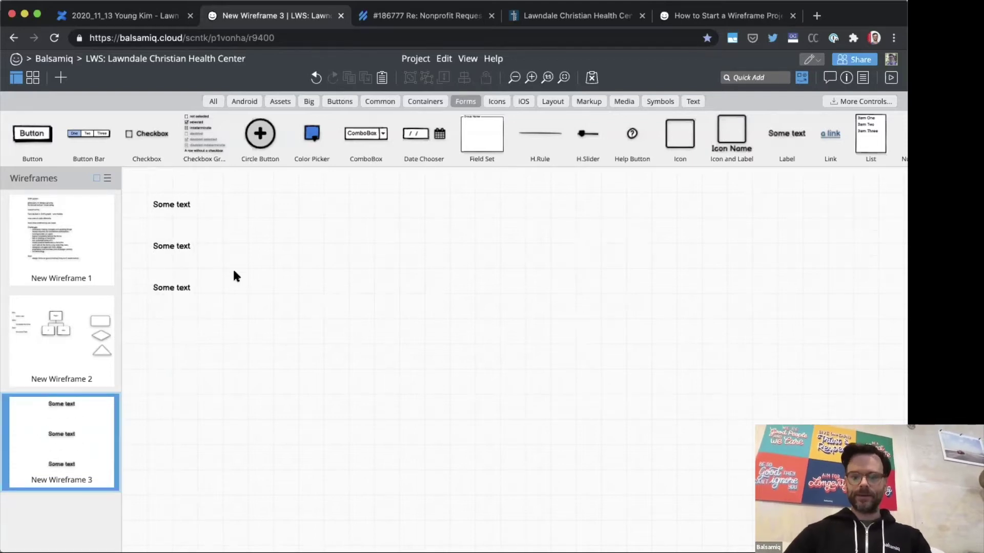
text(list)
key(Return)
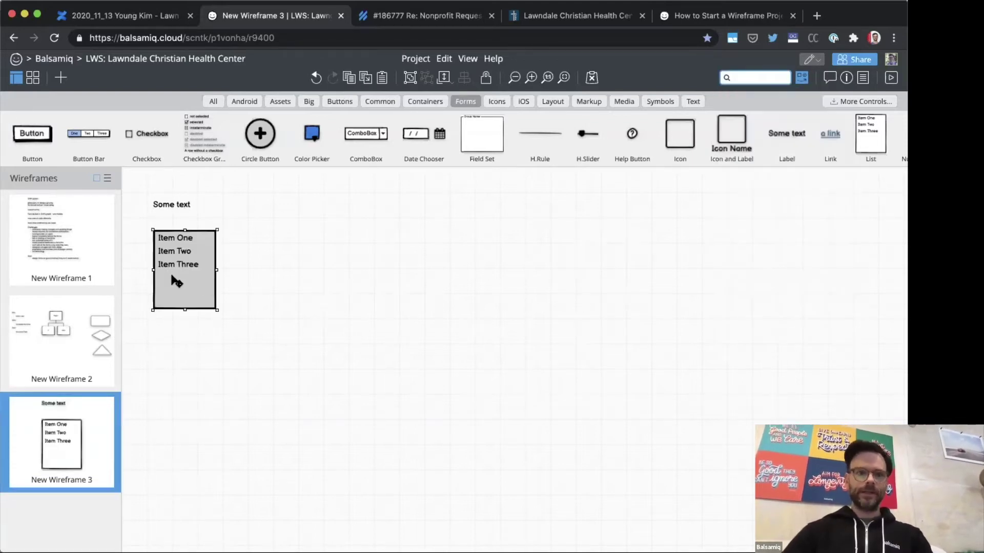
drag(193, 279, 256, 281)
double_click(256, 281)
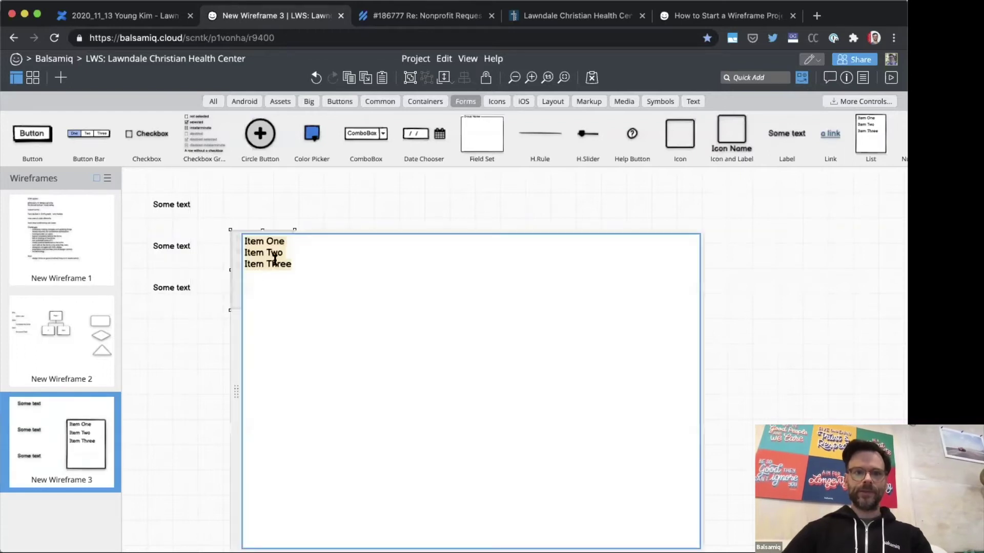
click(280, 213)
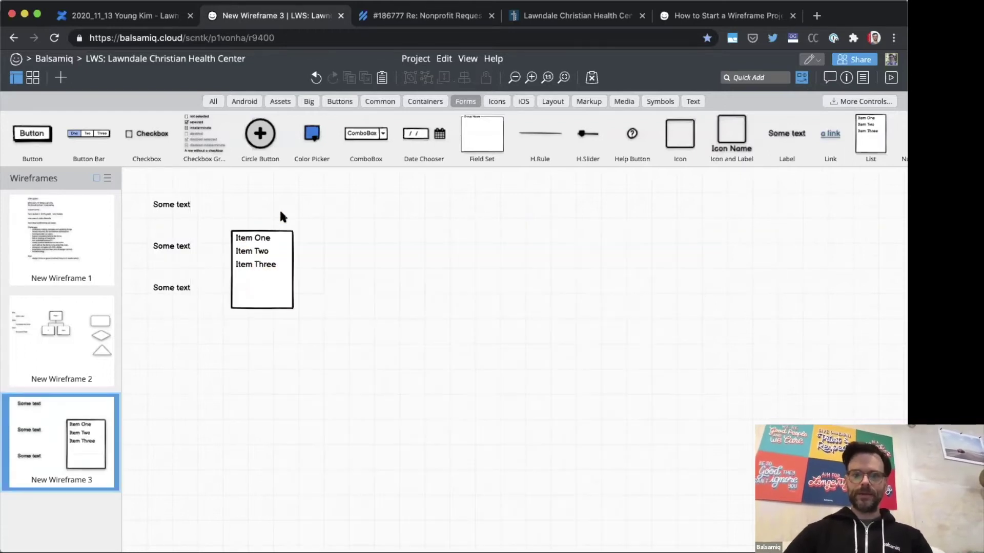
key(super+i)
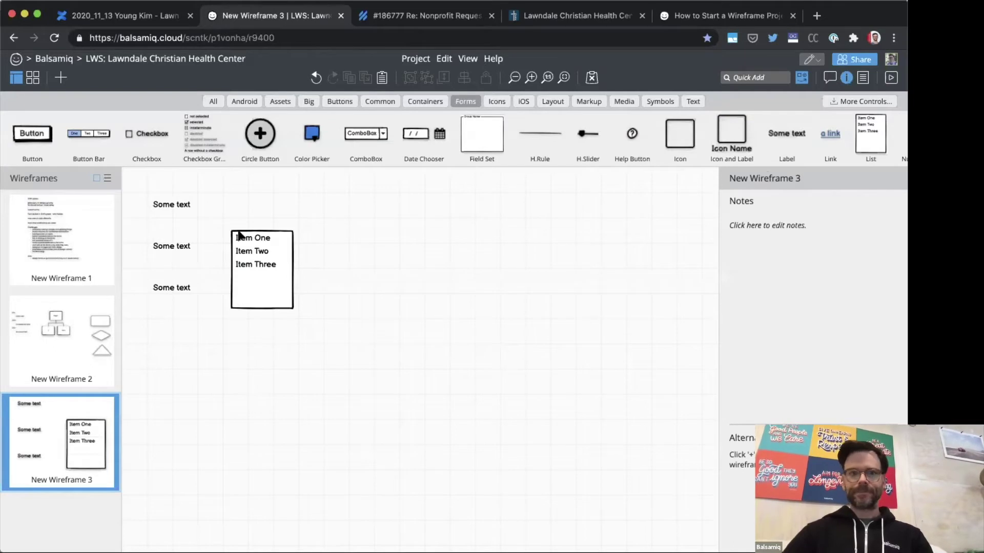
click(280, 266)
click(734, 340)
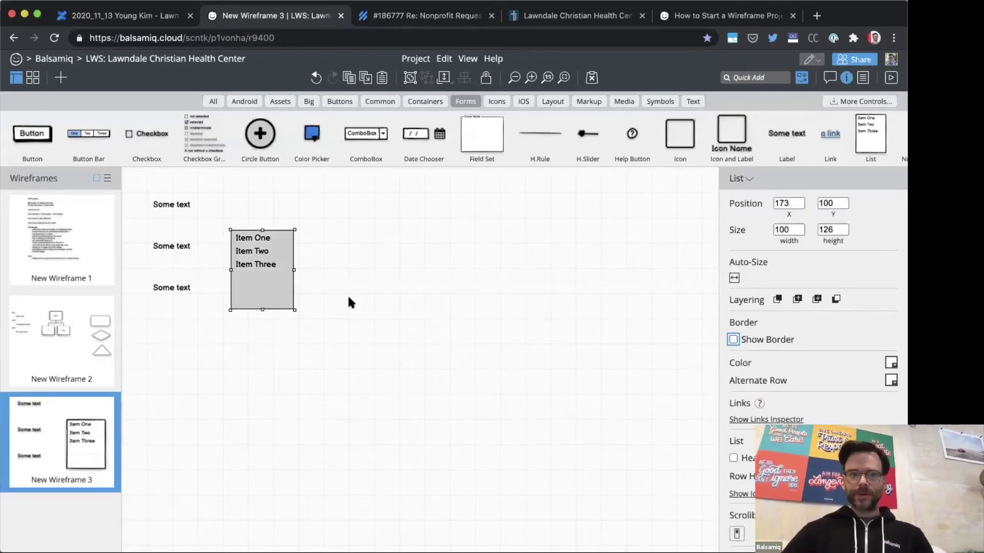
- Change the list items to label 1, label 2, label 3 and increase the row spacing
double_click(263, 266)
text(labe)
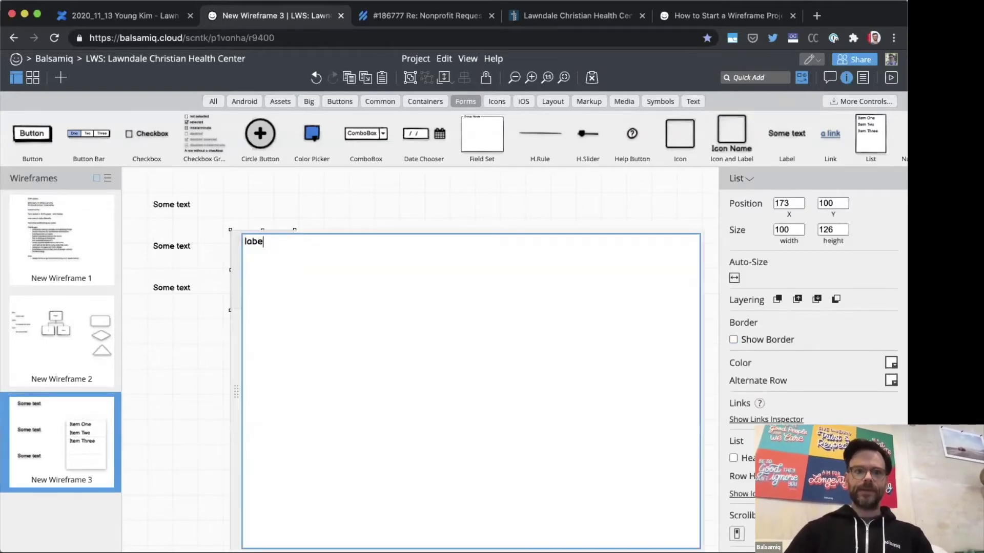
text(l 1)
key(Return)
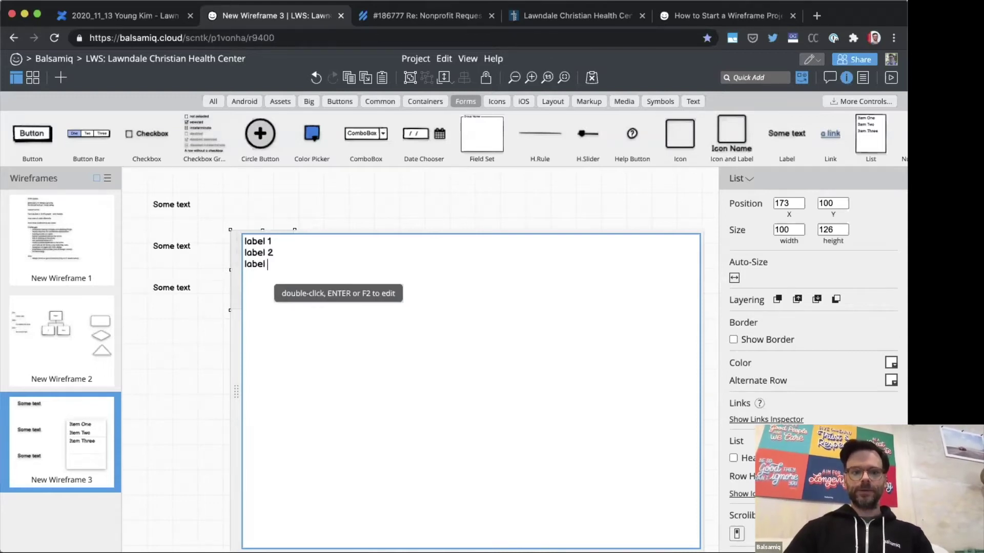
key(ctrl+Return)
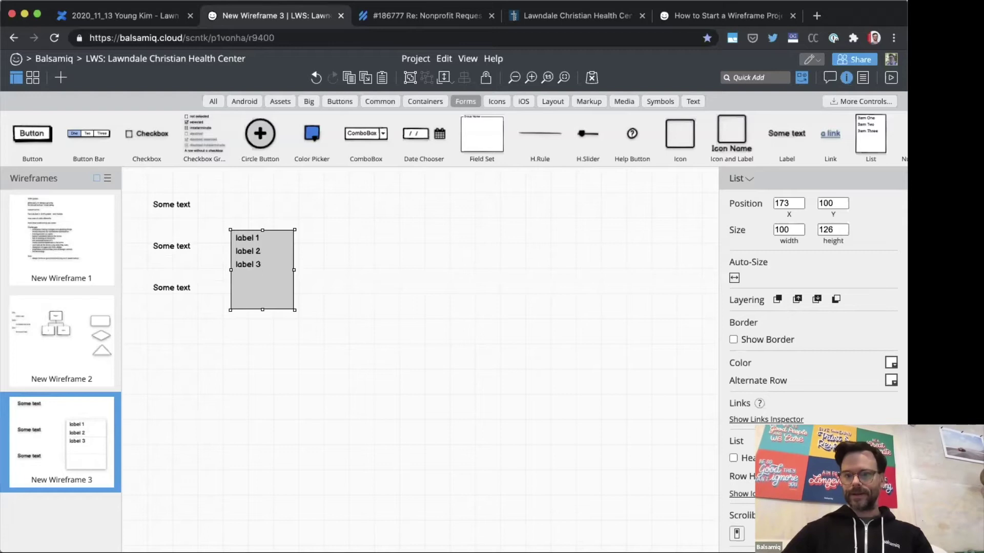
key(Up)
key(Up)
key(Up)
key(Up)
key(Up)
key(Up)
key(Up)
key(Up)
key(Up)
key(Up)
key(Up)
key(Up)
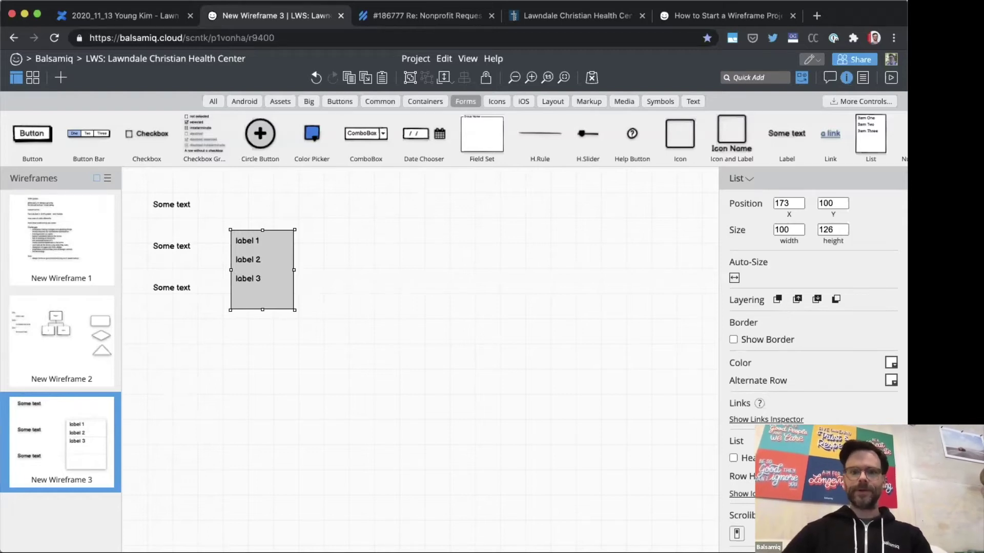
click(468, 310)
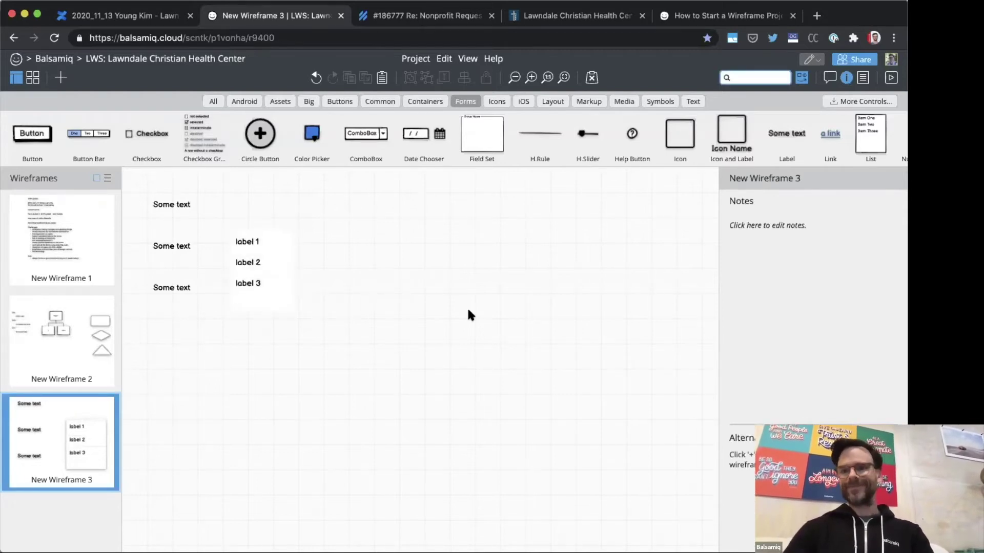
- Add a Text Input beside label 1 and duplicate it into three stacked inputs
text(text)
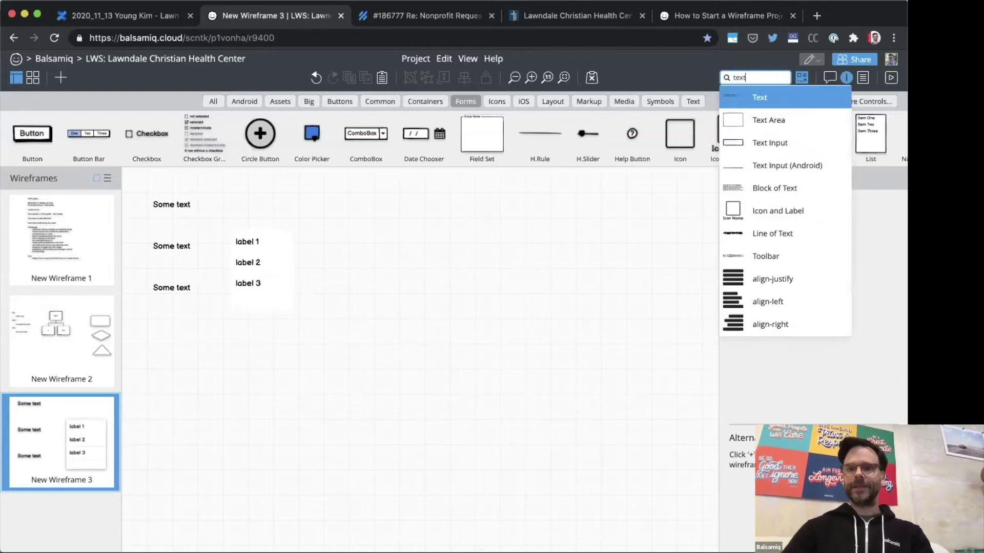
key(Down)
key(Down)
key(Return)
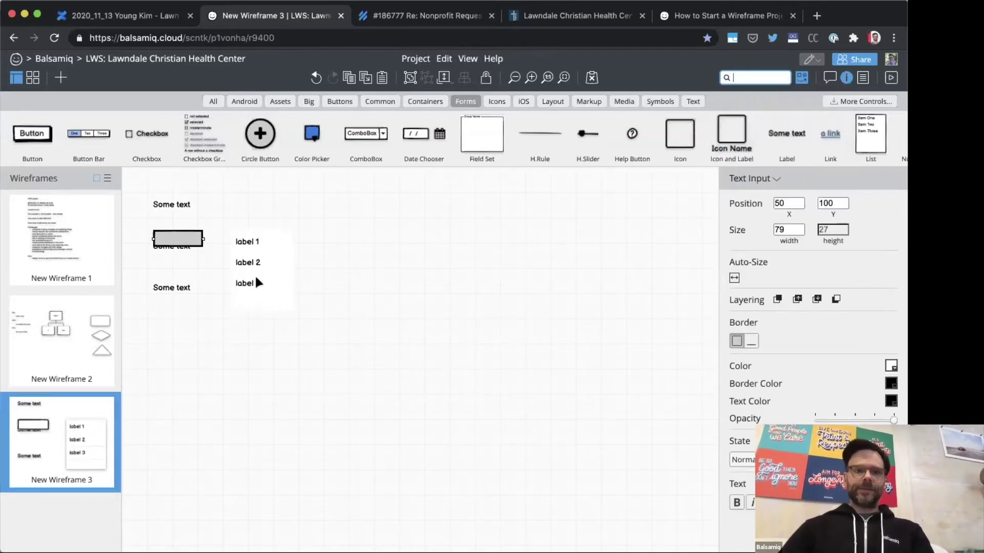
right_click(205, 239)
right_click(189, 240)
click(179, 241)
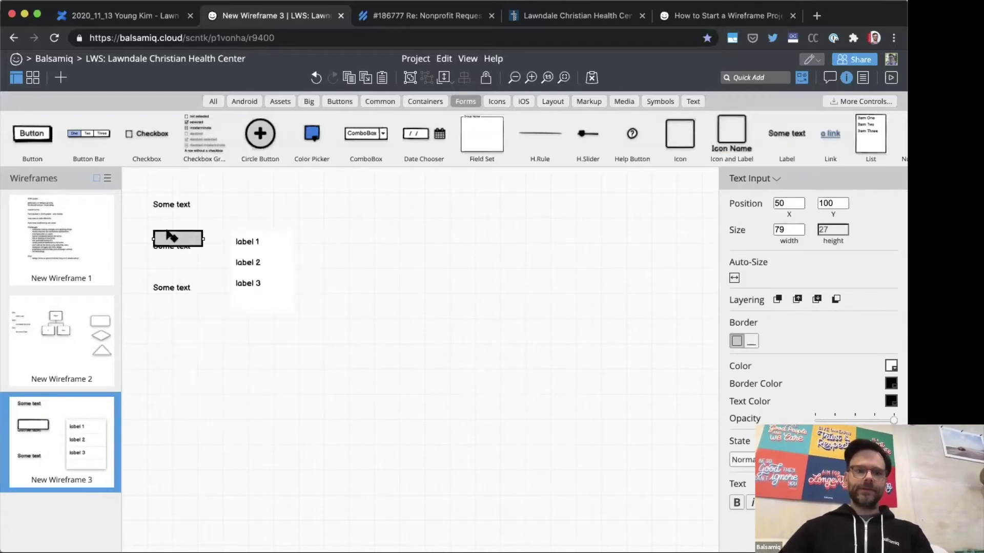
drag(175, 243, 356, 272)
key(ctrl+d)
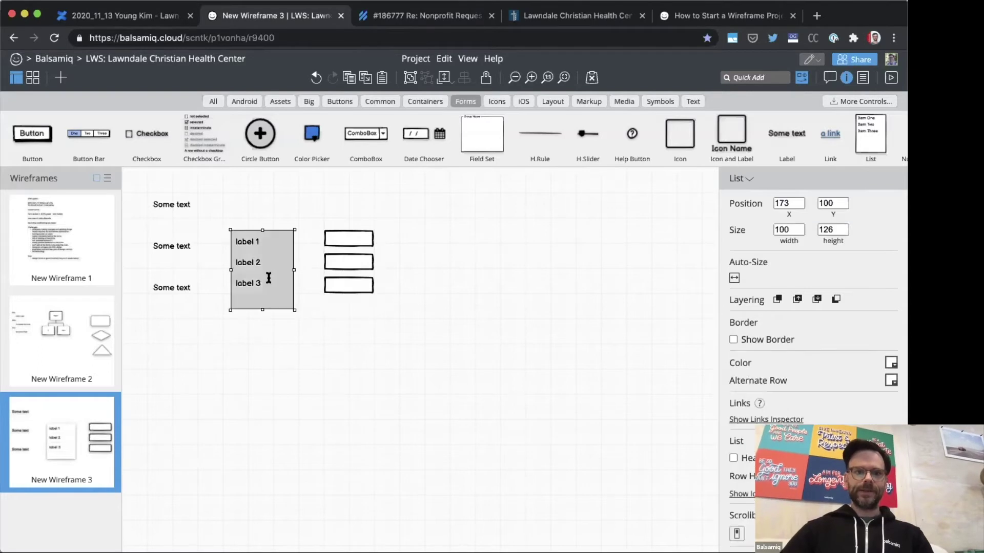
- Insert a blank row after label 2 in the list so label 3 sits lower
double_click(269, 276)
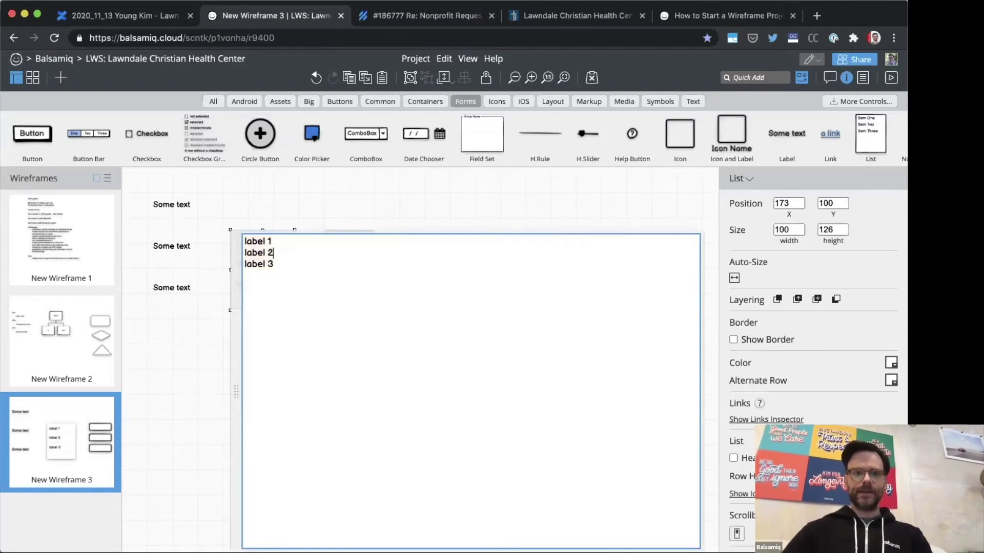
key(Return)
key(ctrl+Return)
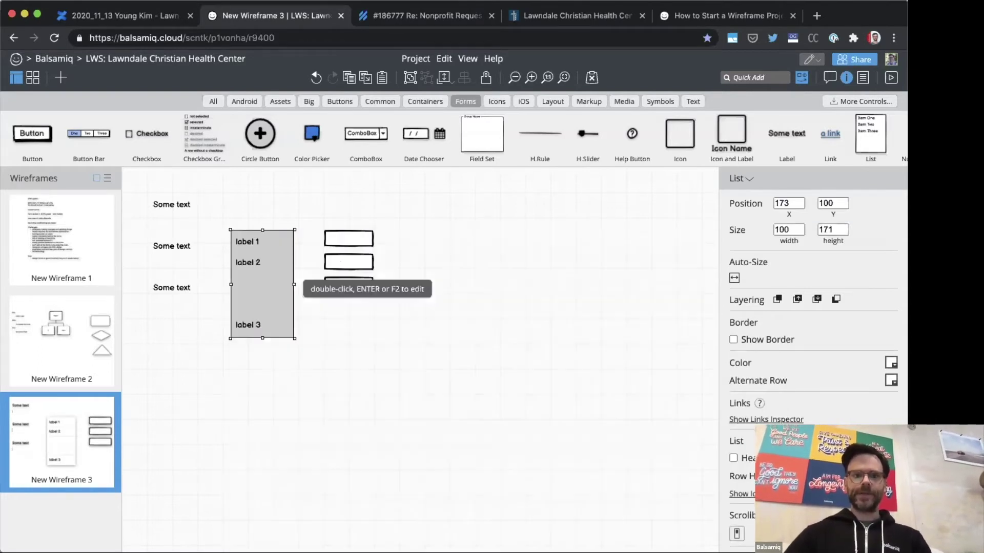
click(347, 270)
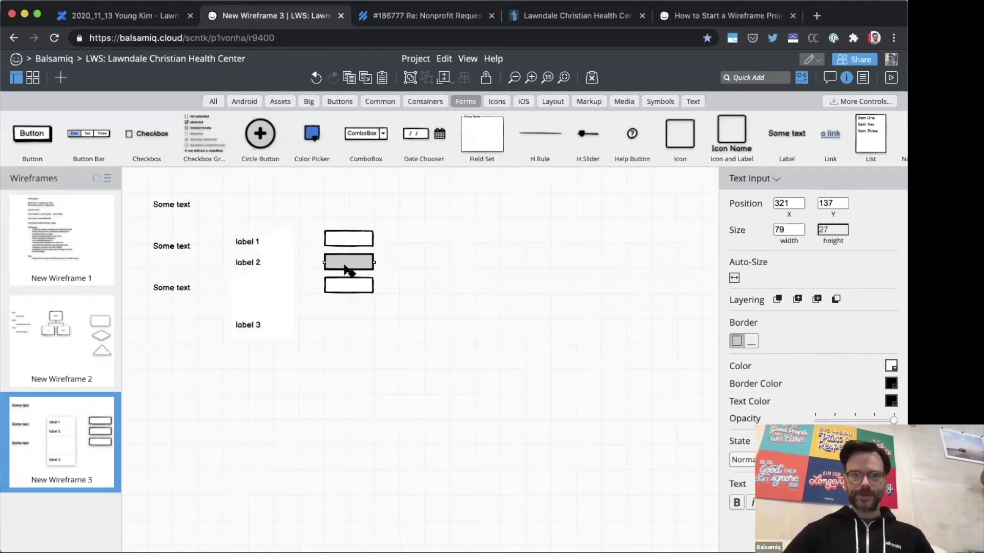
- Convert the middle text input into a ComboBox and the third into a Text Area
right_click(345, 270)
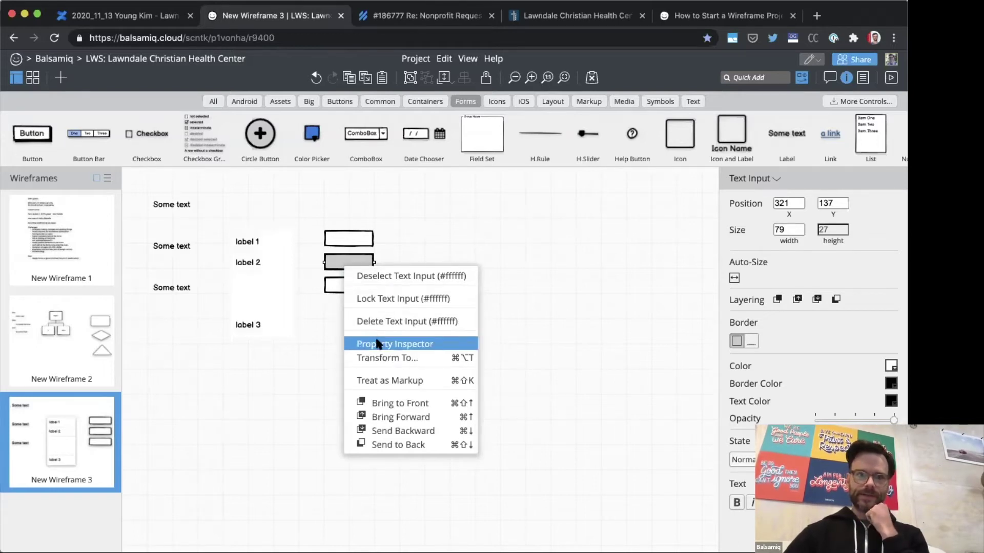
click(384, 358)
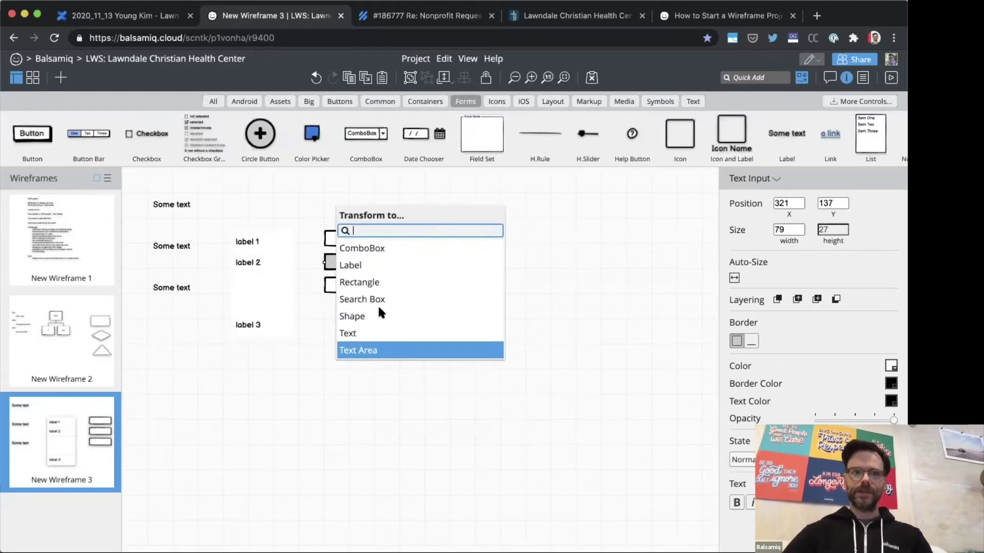
click(377, 249)
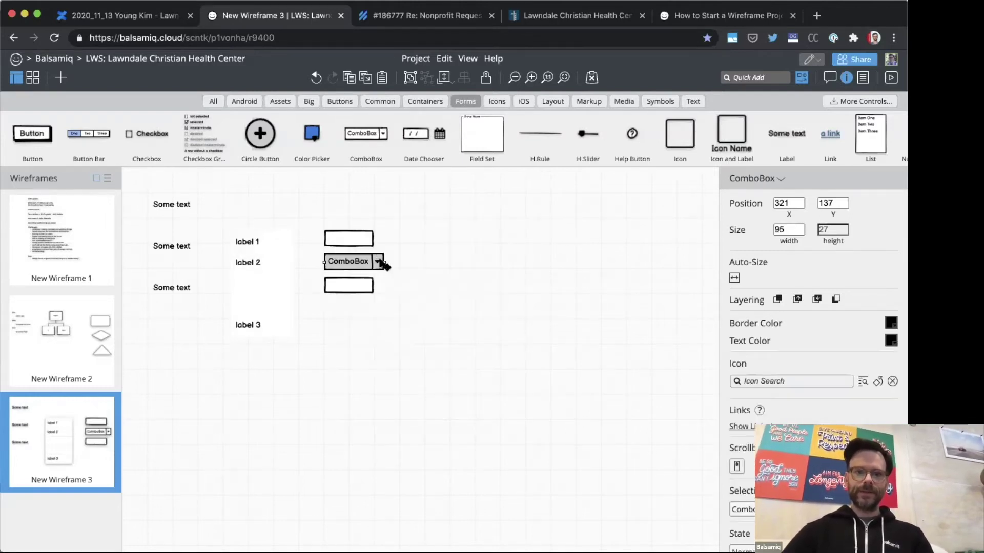
click(359, 285)
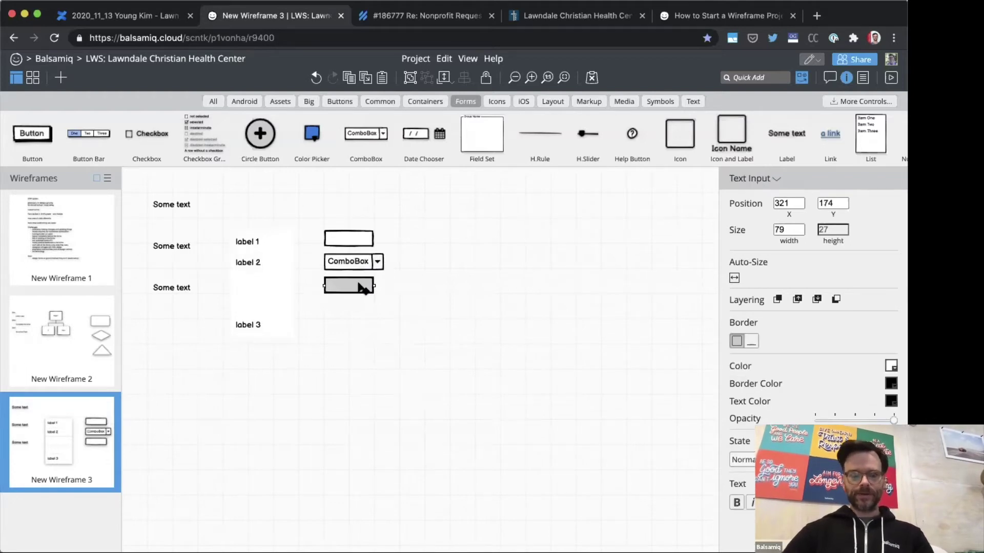
right_click(359, 283)
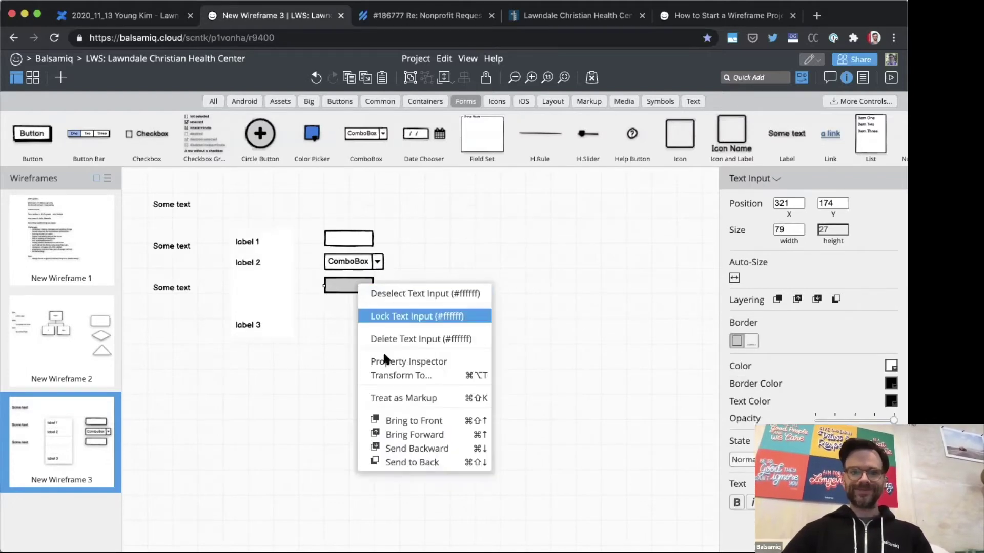
click(394, 376)
text(te)
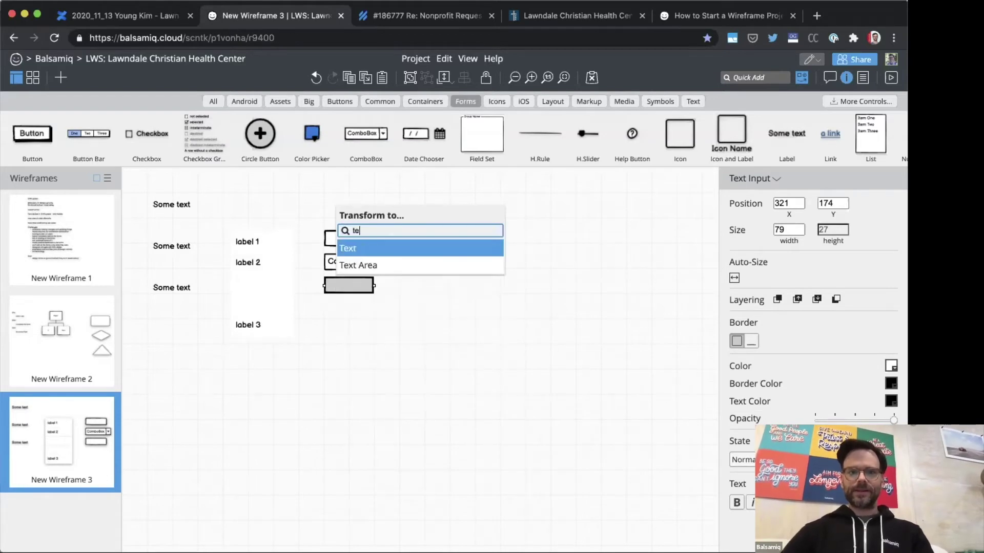
key(Down)
key(Return)
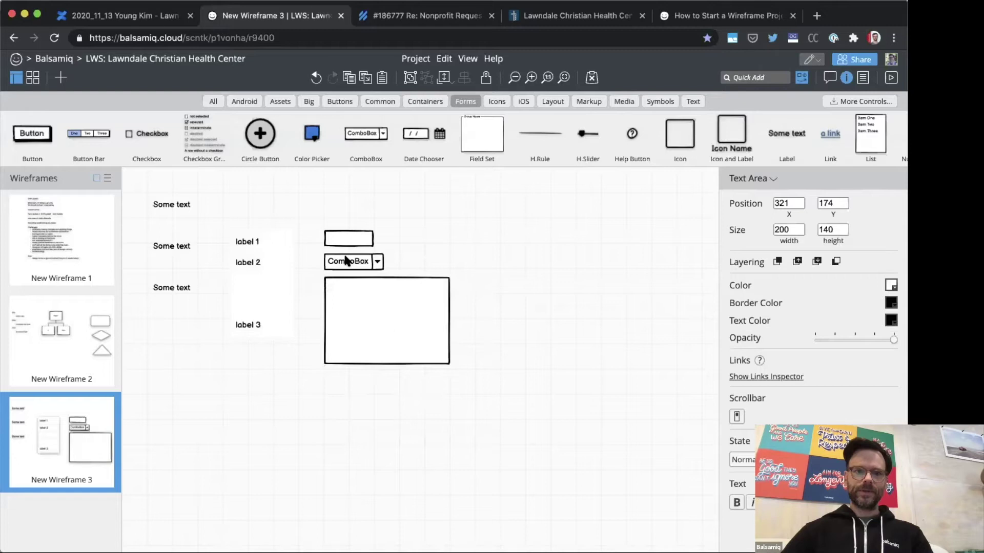
- Stack the fields: input widened to 200, text area shortened to 98, 200-wide ComboBox beside label 3
drag(346, 261, 451, 228)
click(373, 277)
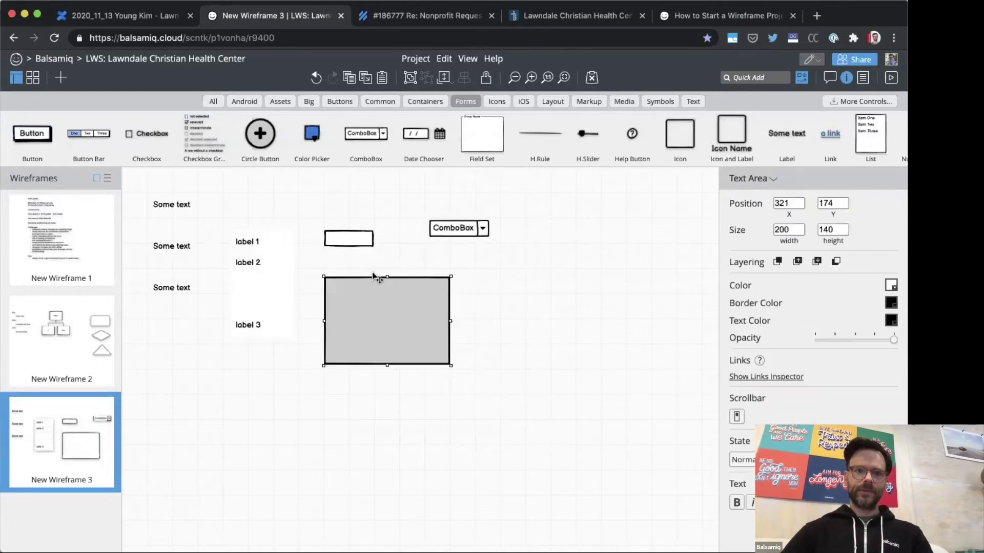
drag(373, 277, 373, 254)
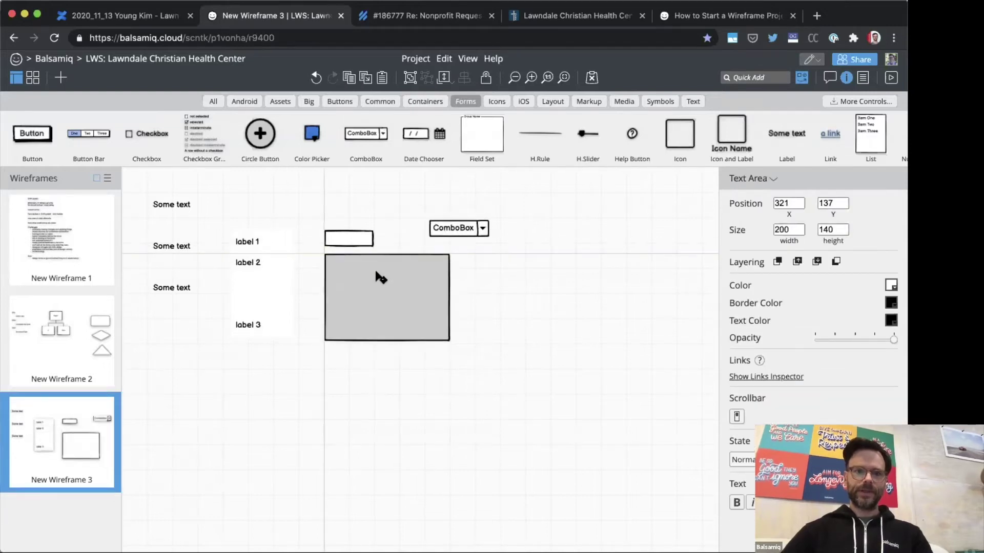
click(366, 244)
drag(387, 241, 451, 239)
click(388, 341)
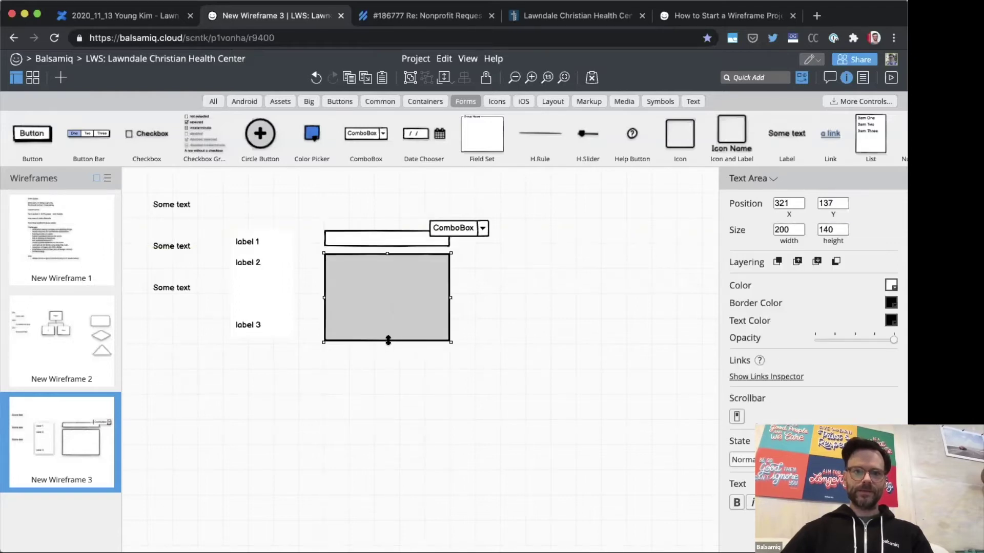
drag(388, 343, 387, 314)
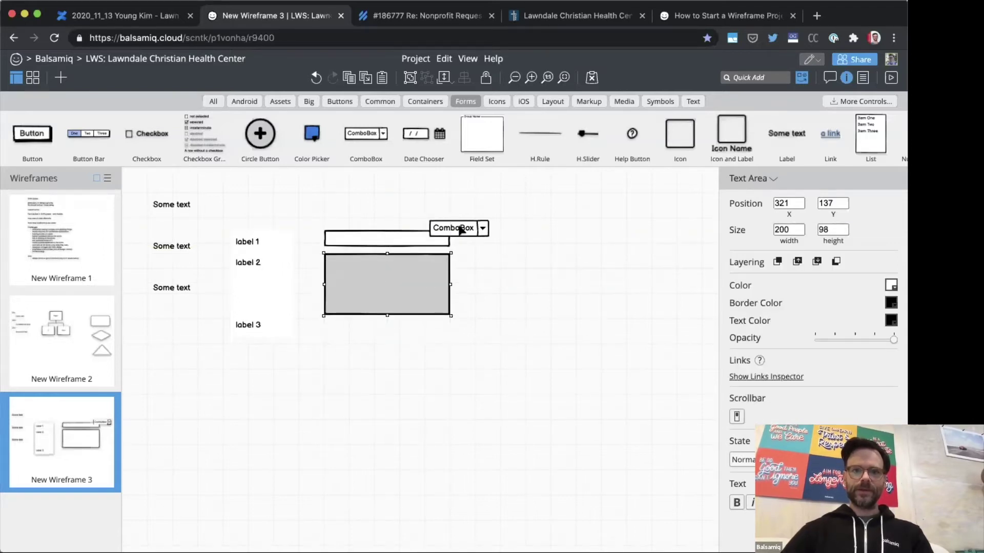
drag(454, 228, 357, 330)
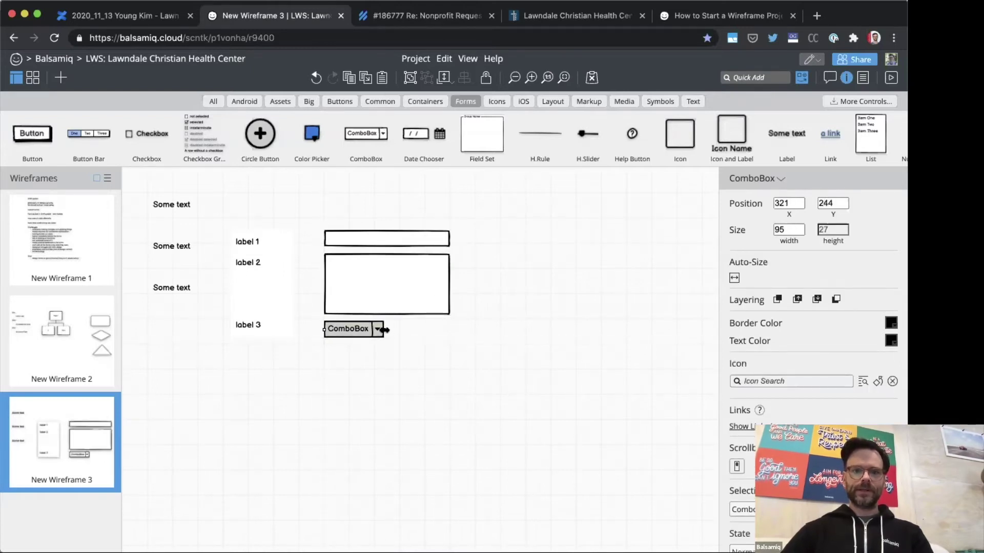
drag(428, 328, 450, 330)
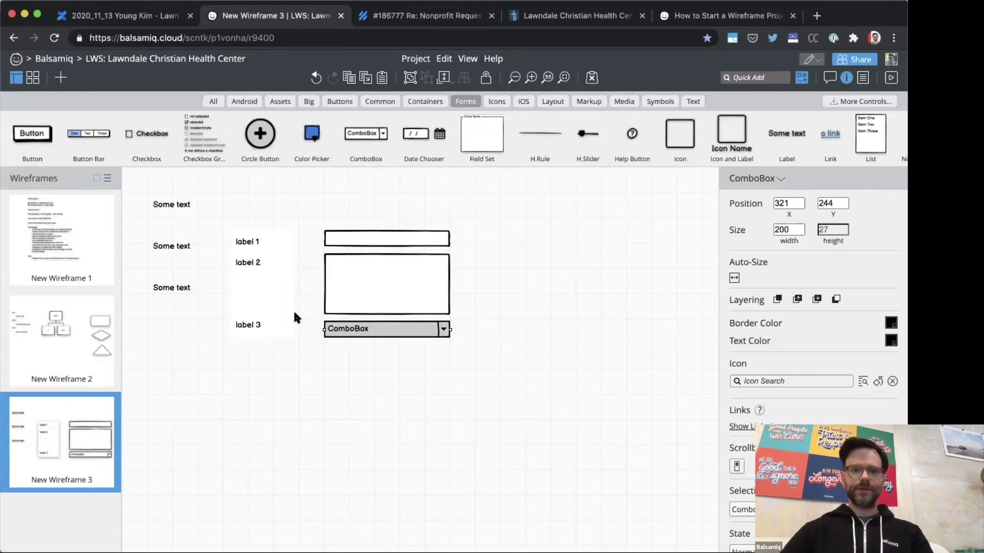
- Insert a blank line before label 3 in the label list so it drops one line
double_click(263, 297)
click(261, 270)
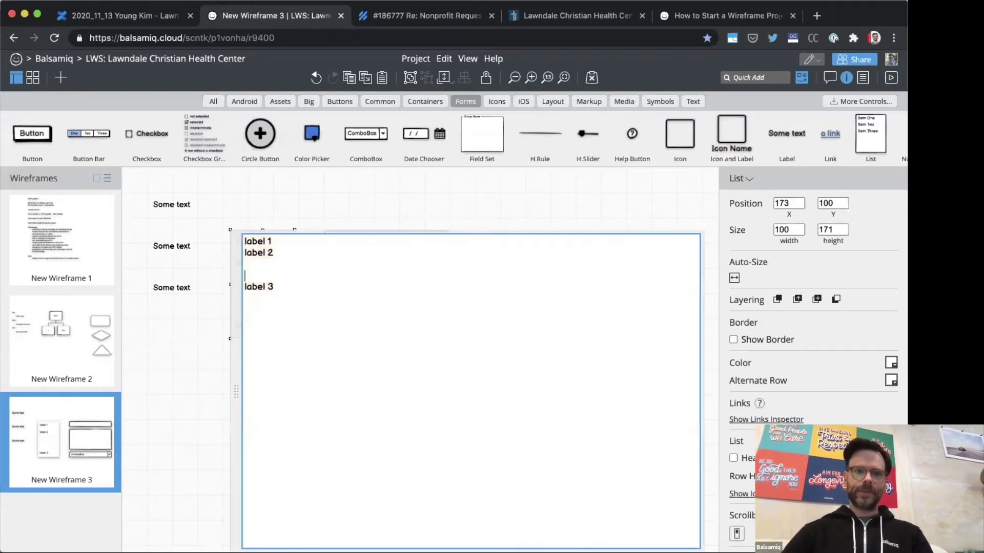
key(Return)
key(ctrl+Return)
- Move the combo box down below the text area
mouse_move(391, 326)
mouse_down()
mouse_move(391, 351)
mouse_move(384, 326)
mouse_up()
click(383, 311)
click(460, 305)
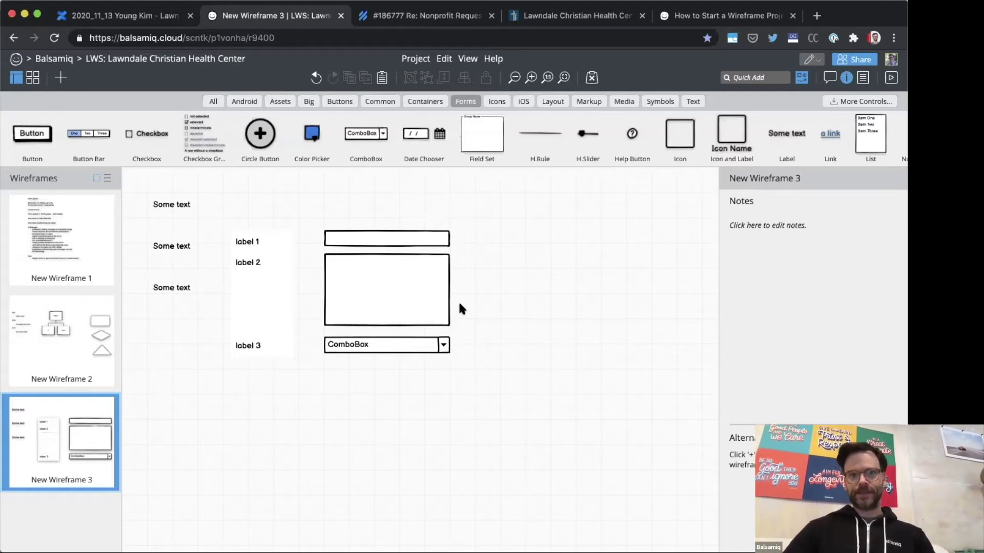
- Widen the label list to 132
click(261, 280)
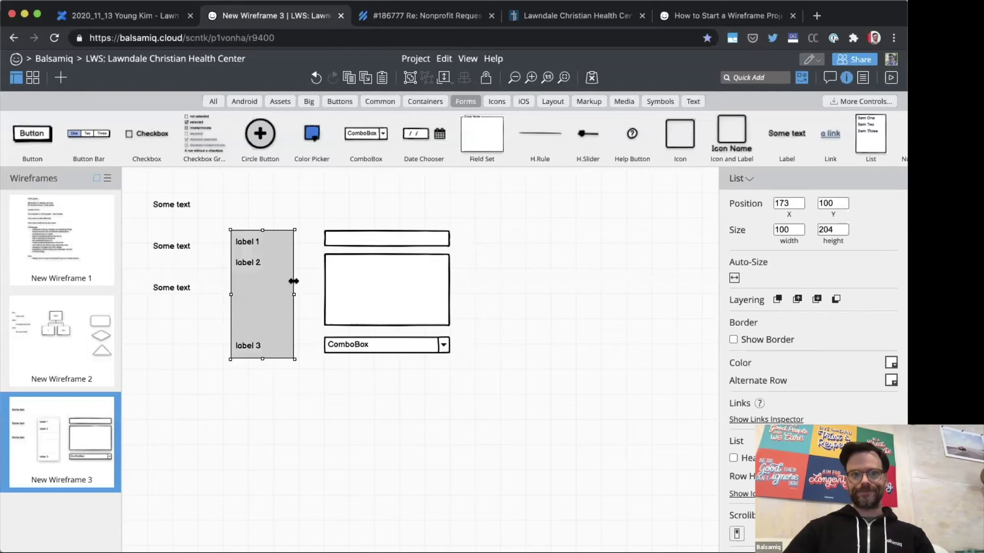
drag(294, 280, 315, 281)
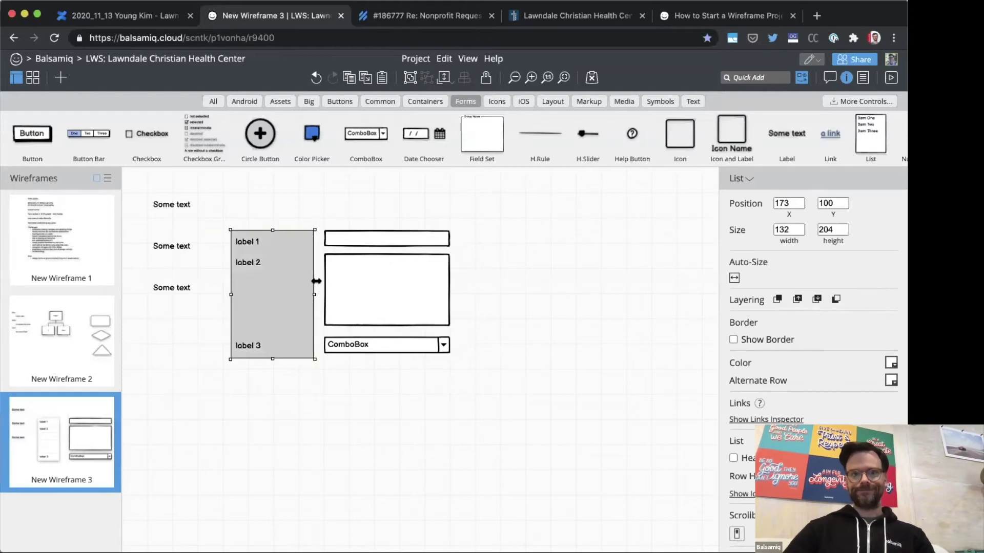
click(491, 262)
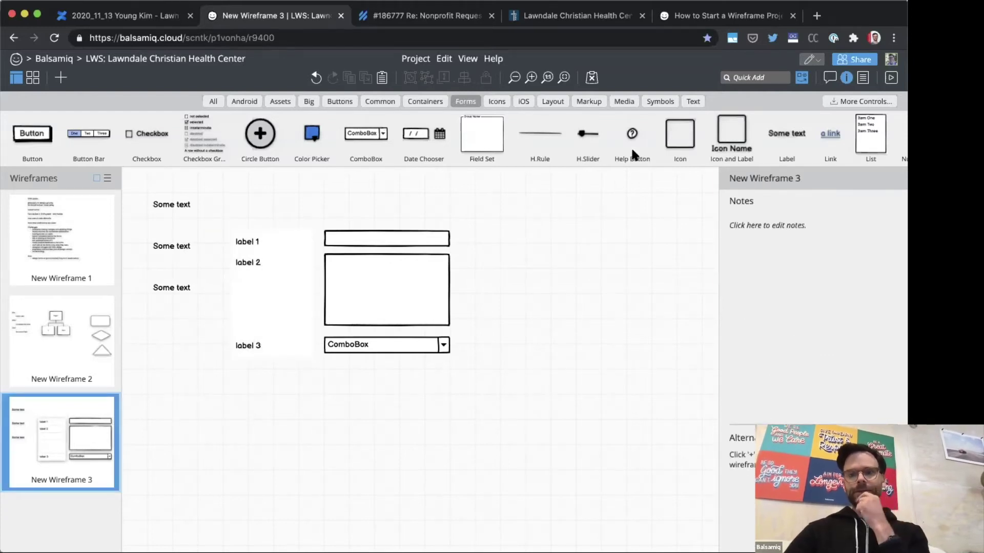
- Go from the How to Start a Wireframe Project article to the articles list and find 'forms'
click(725, 16)
scroll(601, 228, up, 15)
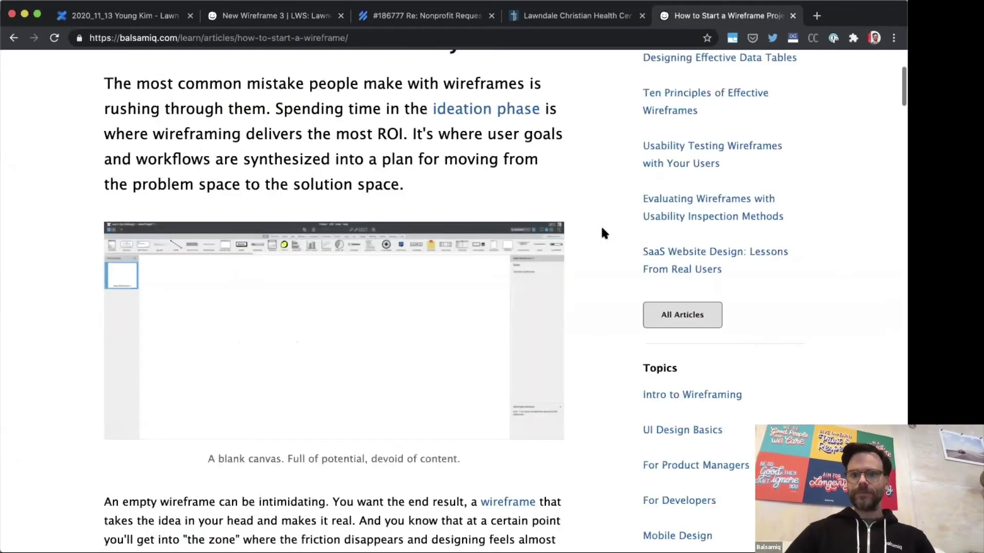
scroll(600, 233, down, 1)
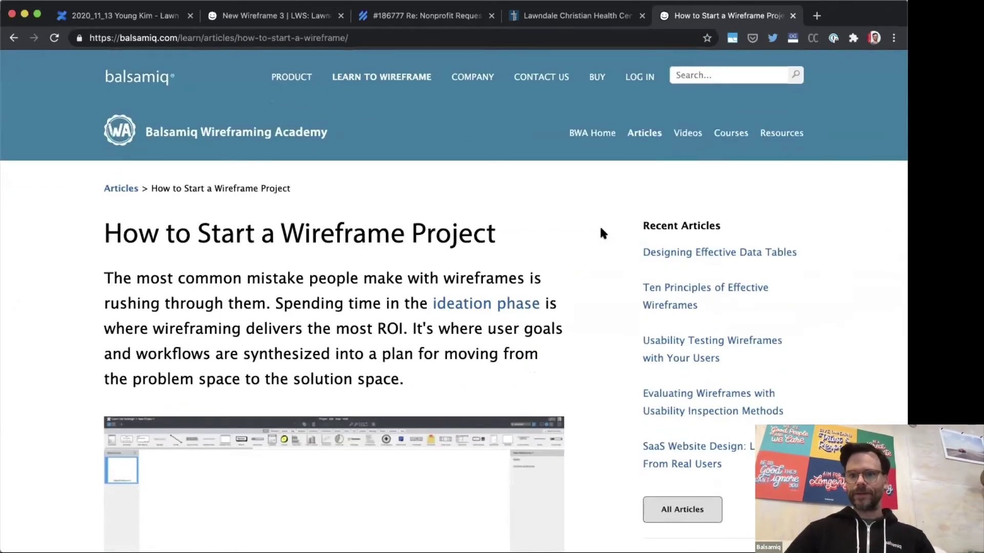
click(122, 189)
key(super+f)
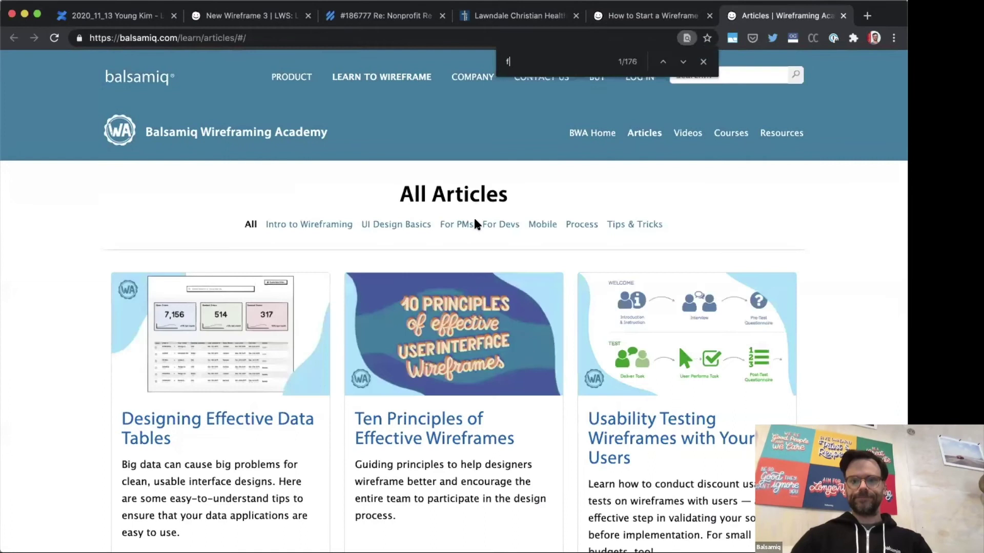
text(forms)
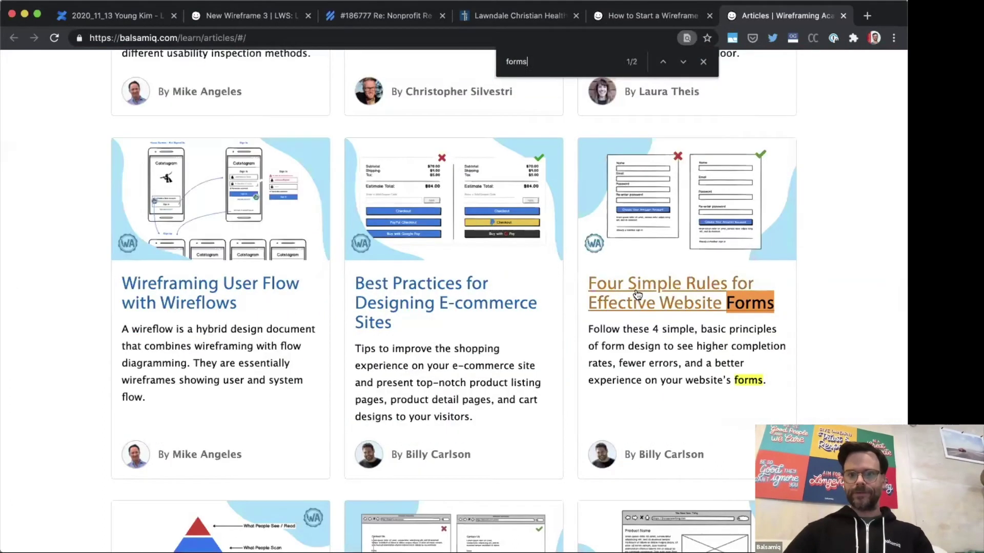
- Open the Four Simple Rules for Effective Website Forms article and read it to the conclusion
click(661, 293)
scroll(368, 205, down, 1)
scroll(368, 206, down, 15)
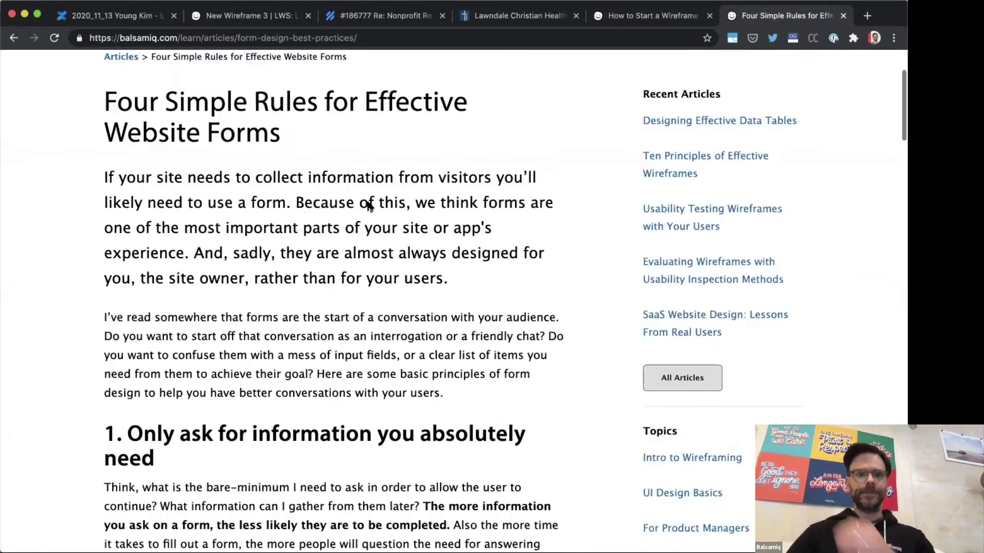
scroll(368, 206, down, 15)
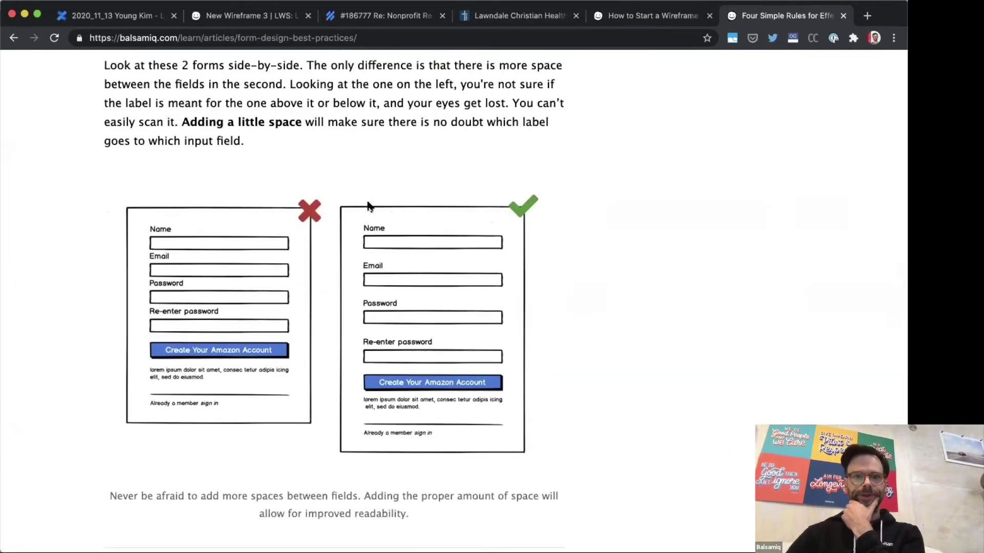
scroll(368, 205, down, 6)
scroll(368, 205, down, 5)
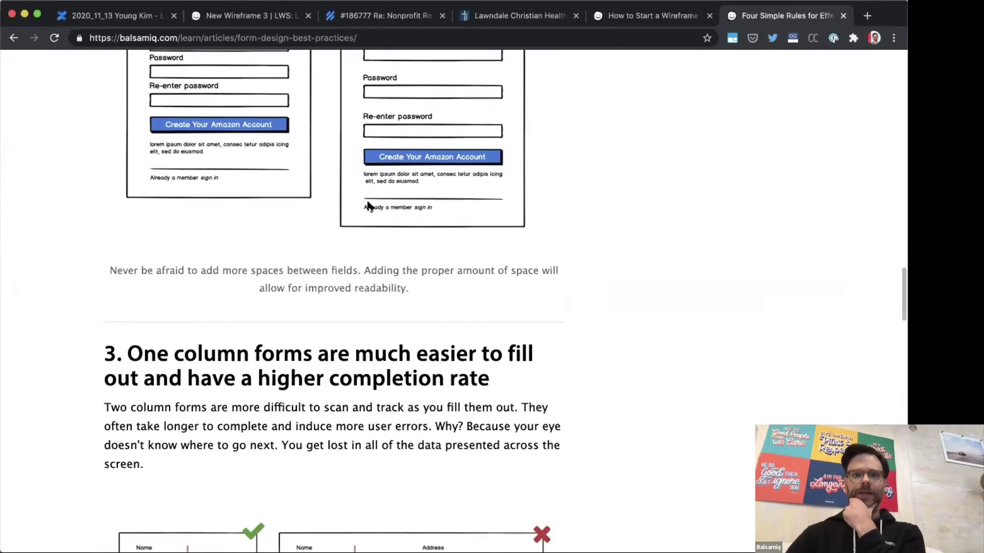
scroll(306, 210, down, 12)
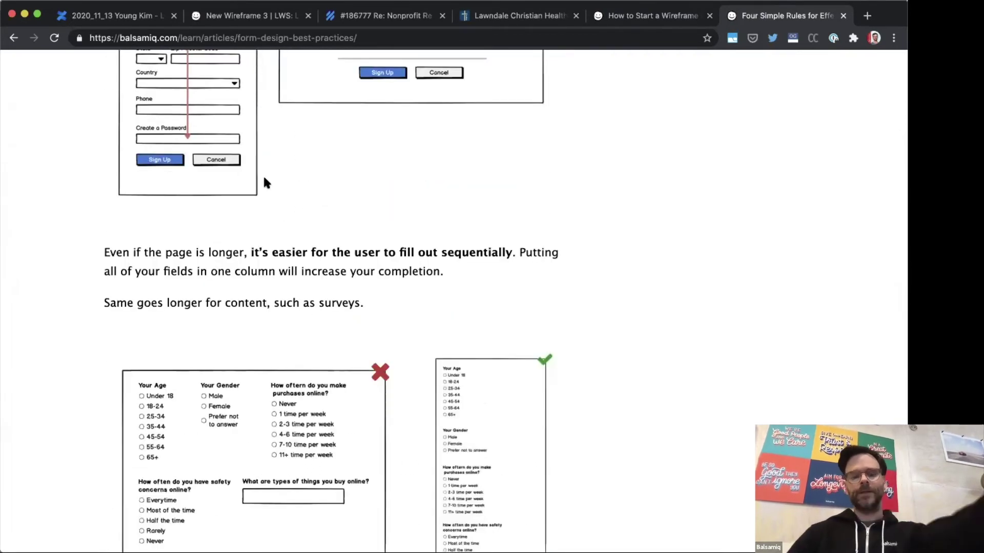
scroll(263, 183, down, 6)
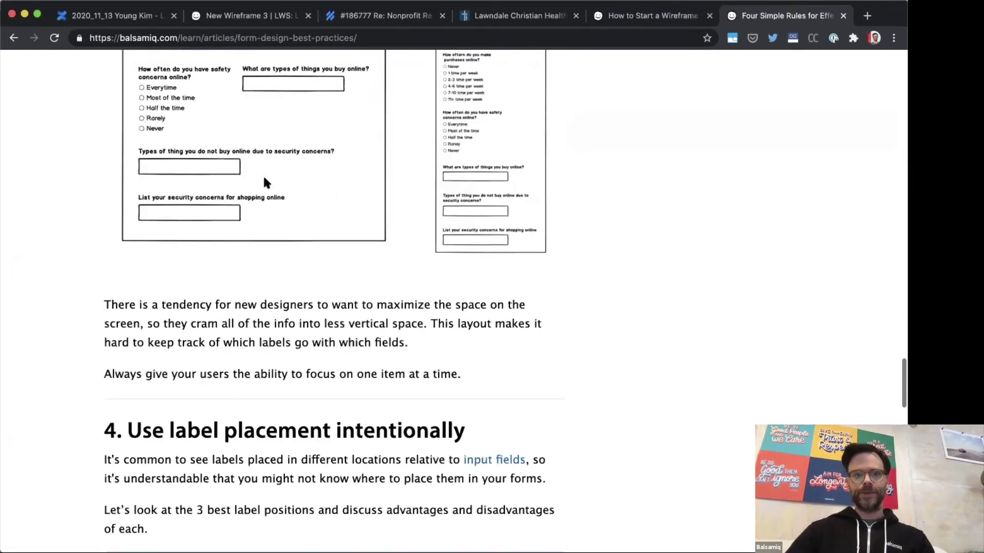
scroll(265, 182, down, 15)
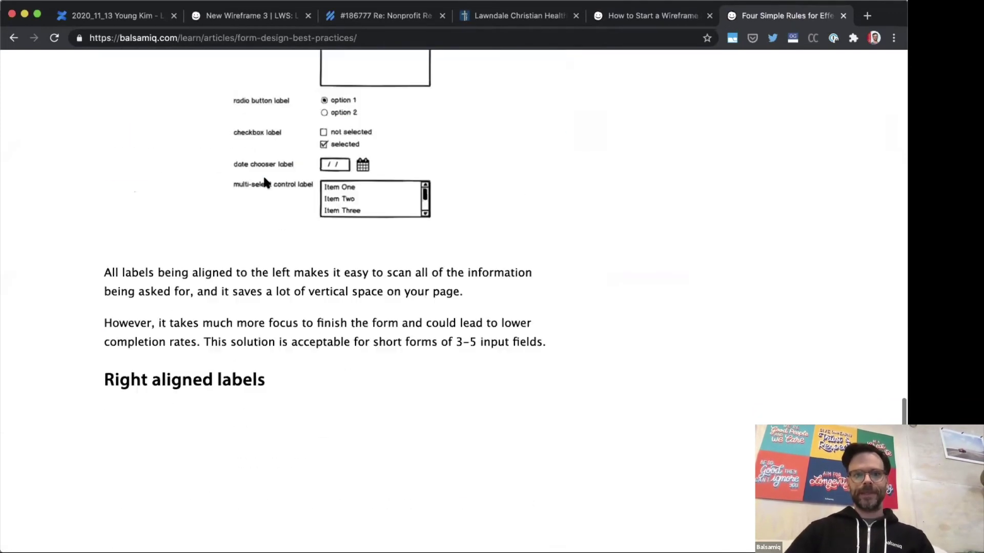
scroll(265, 182, down, 20)
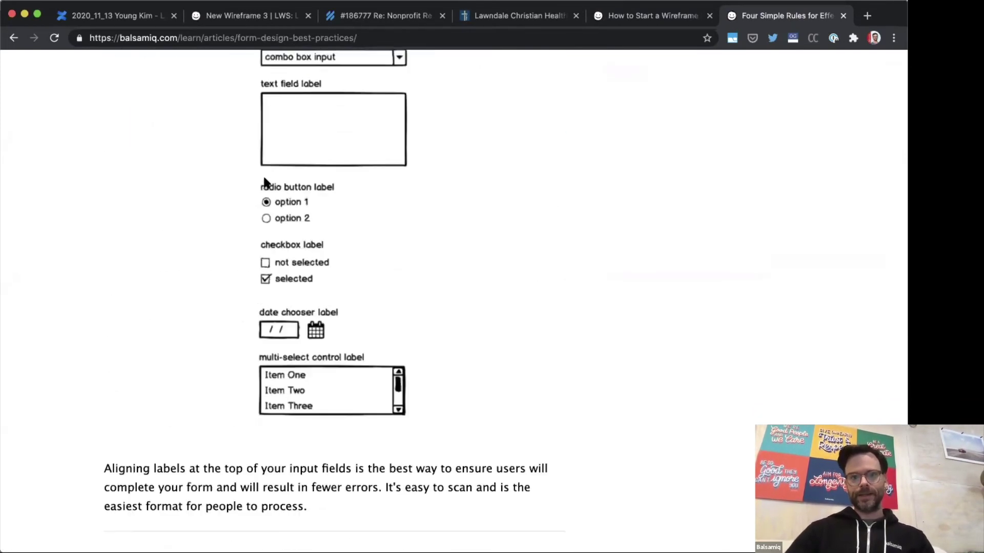
scroll(265, 182, down, 6)
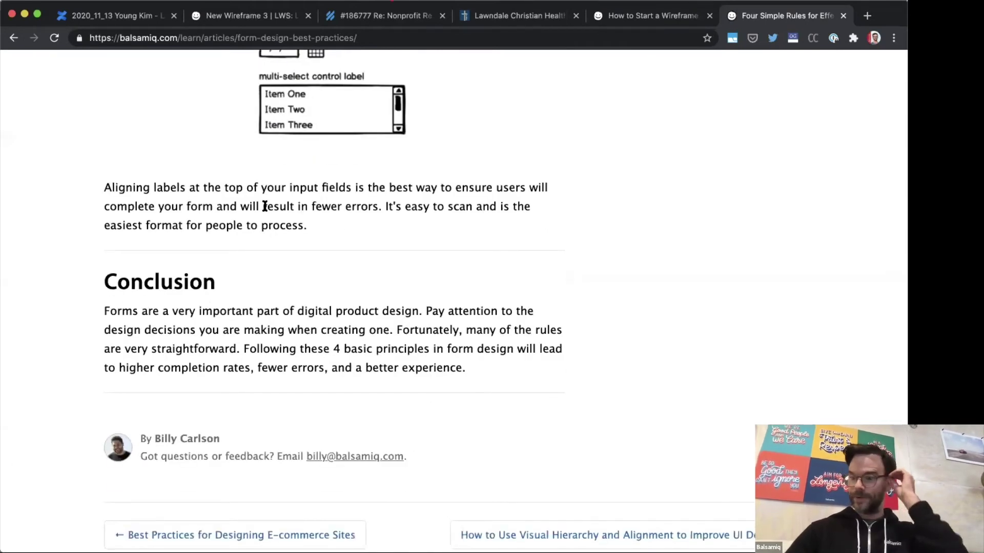
- Search Google for the form-design author and open Web Form Design: Filling in the Blanks on Amazon
key(super+t)
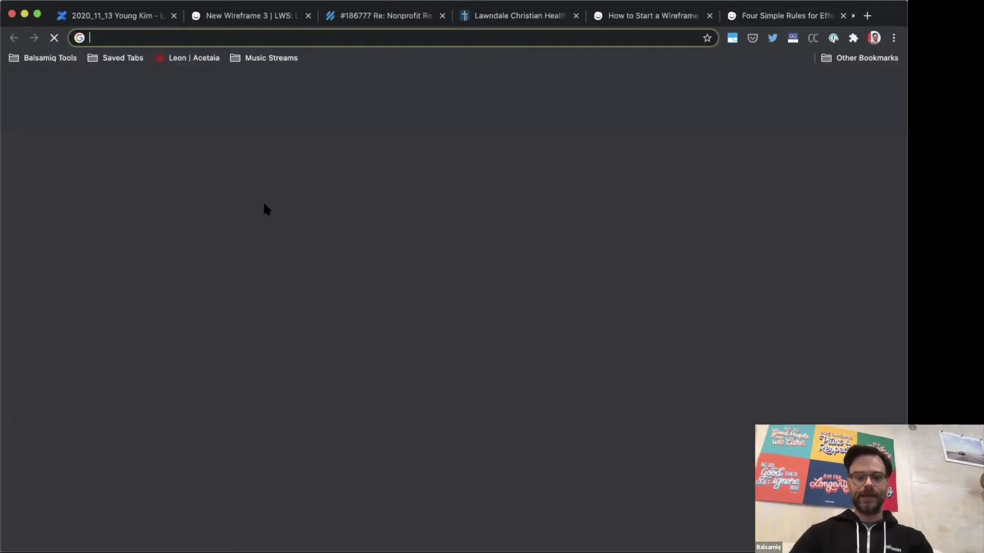
text(luke wroblewski)
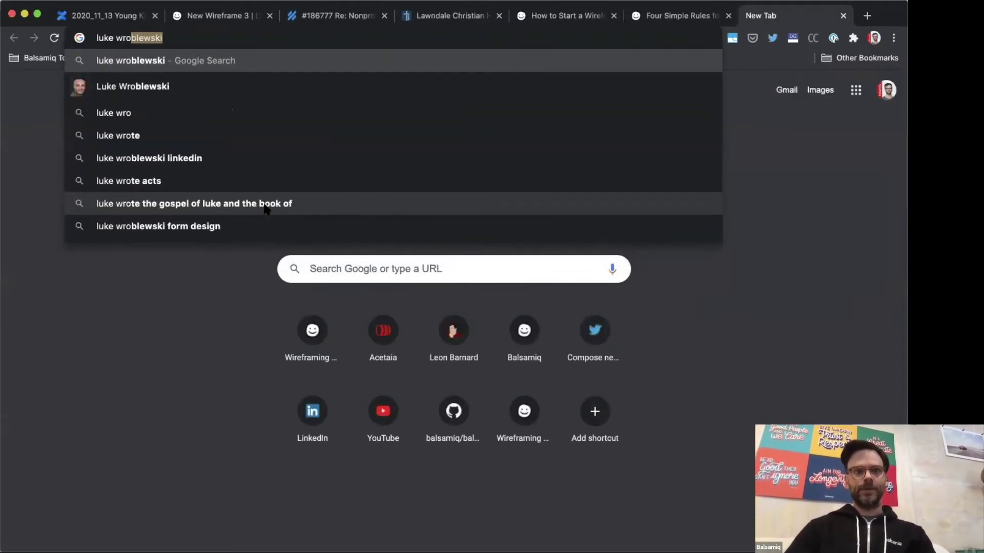
key(Return)
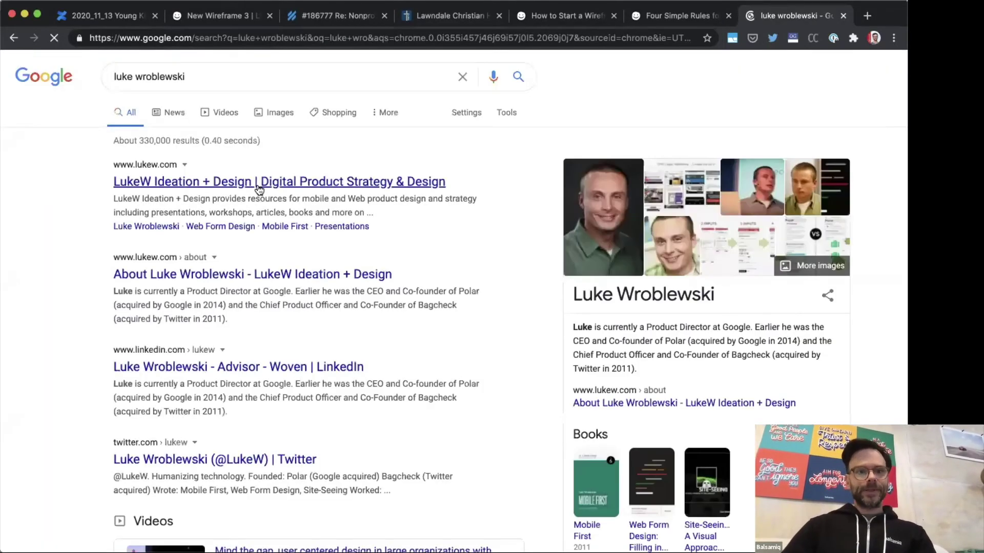
scroll(523, 345, down, 3)
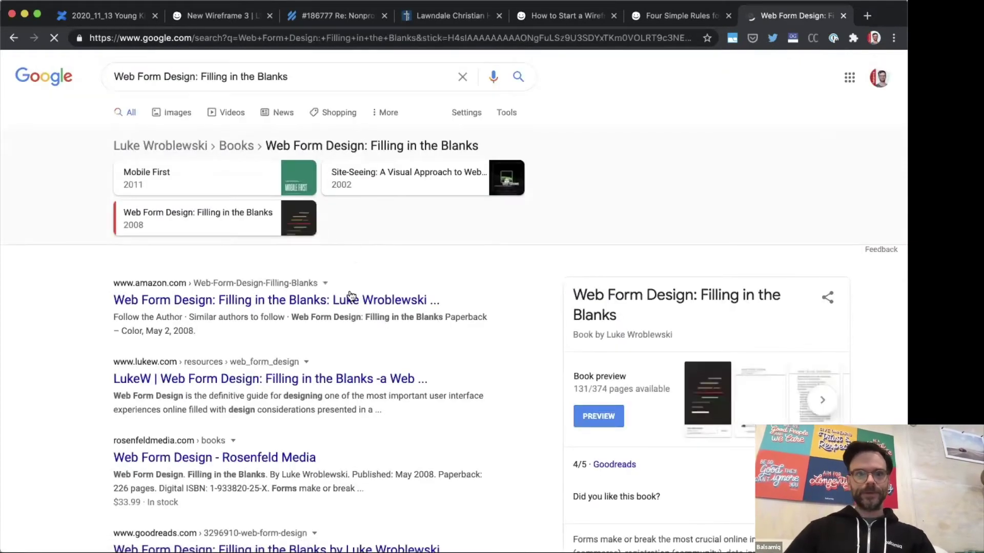
click(348, 301)
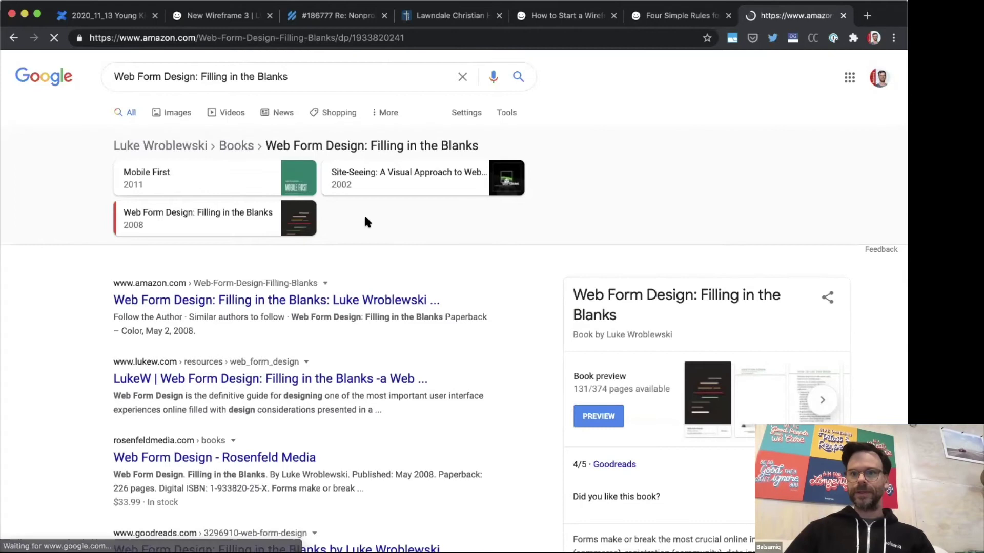
scroll(391, 243, down, 4)
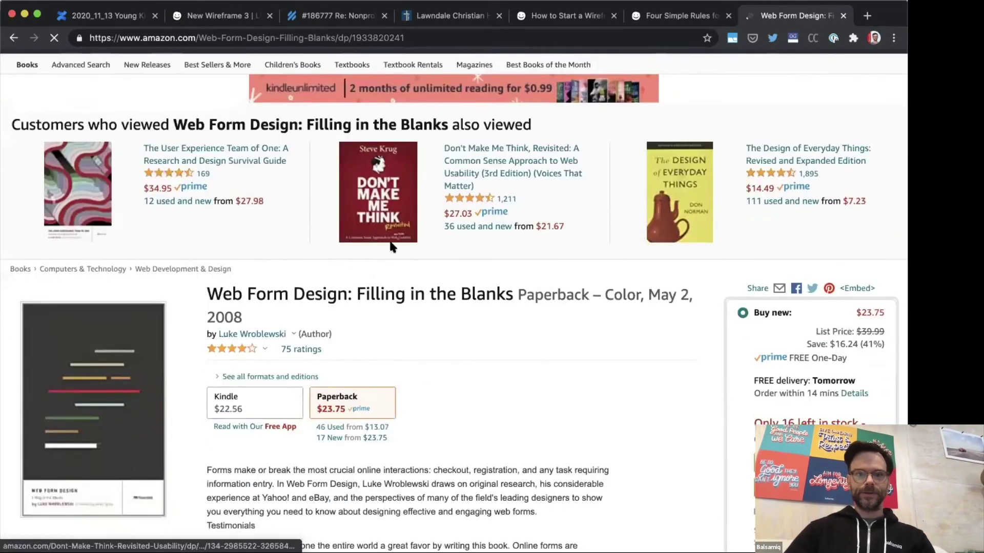
- Load the form-design author's website in a new tab
key(super+t)
text(ad)
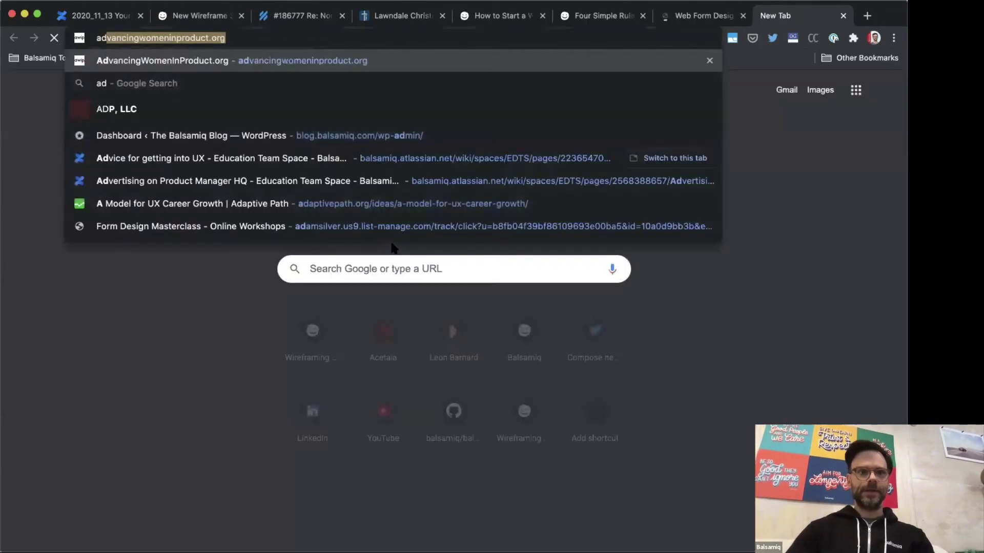
text(am silv)
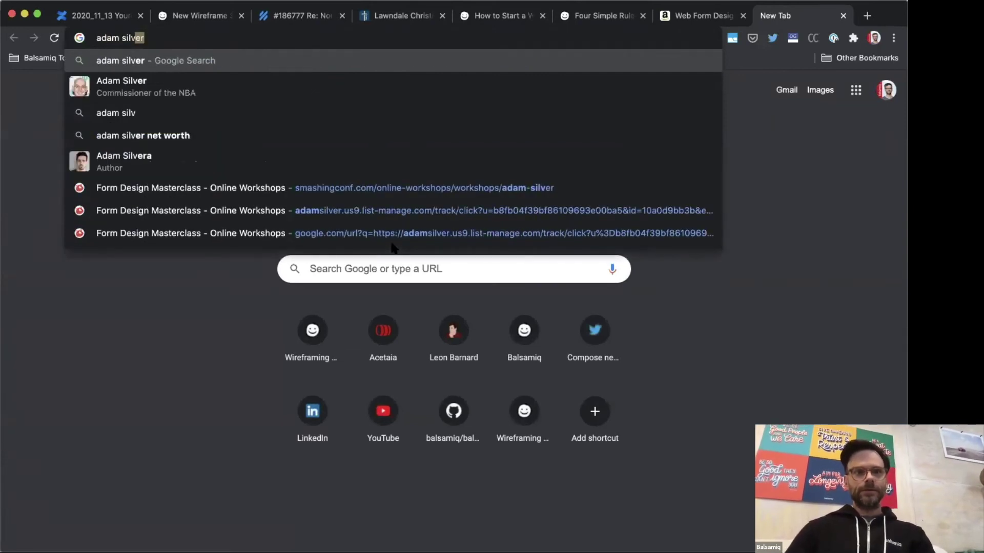
key(BackSpace)
key(BackSpace)
key(BackSpace)
key(BackSpace)
key(BackSpace)
key(BackSpace)
text(s)
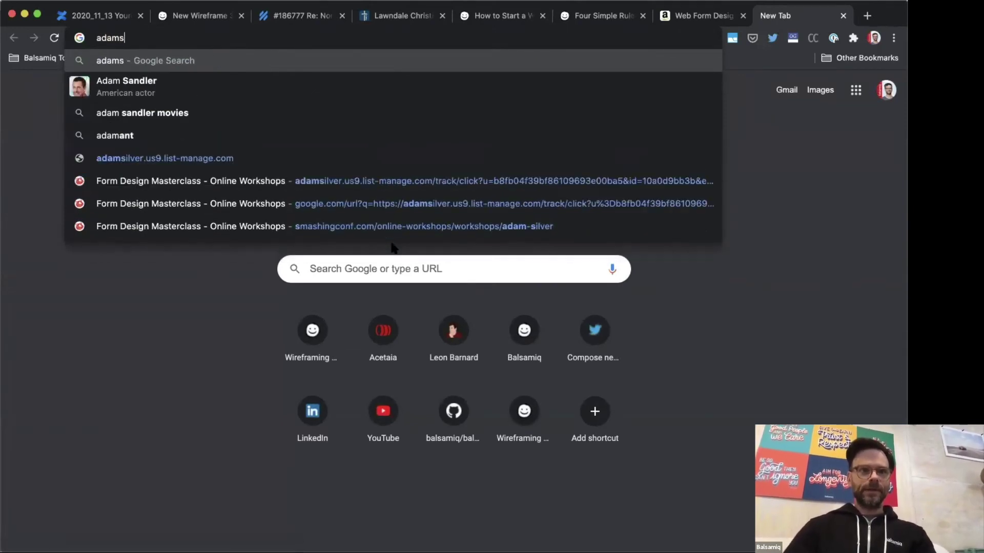
text(ilver.io)
key(Return)
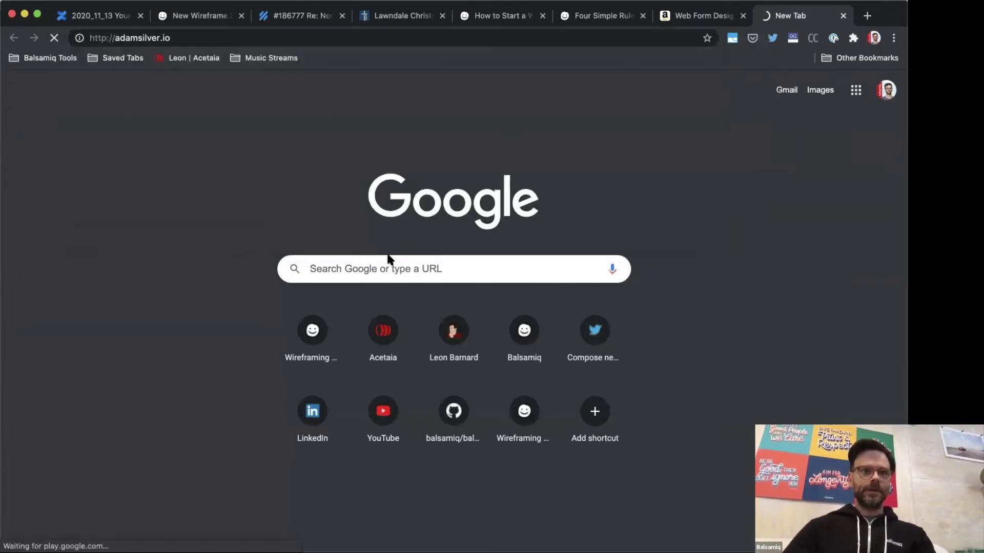
- Open the Form Design Patterns book page on Smashing Magazine in a new tab and browse it
scroll(364, 207, down, 6)
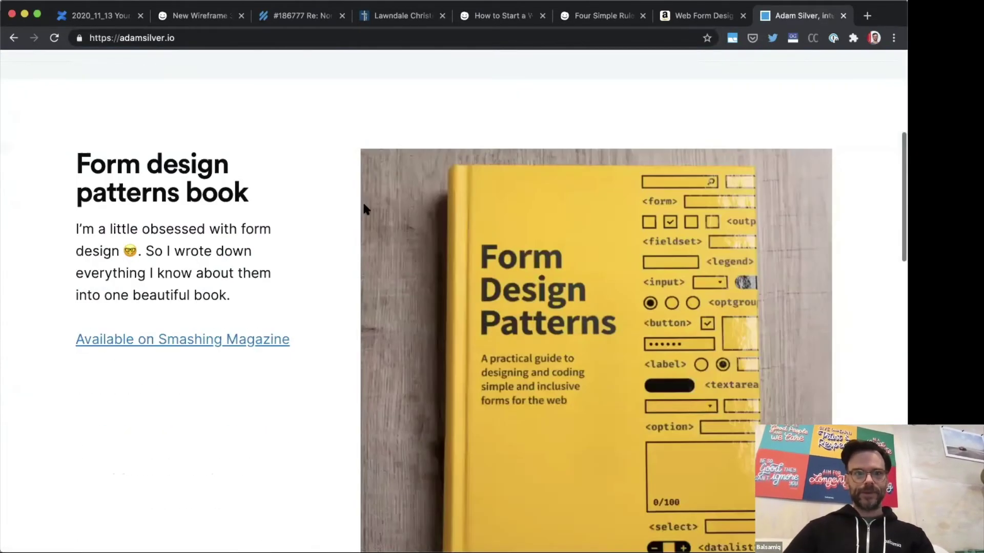
click(208, 349)
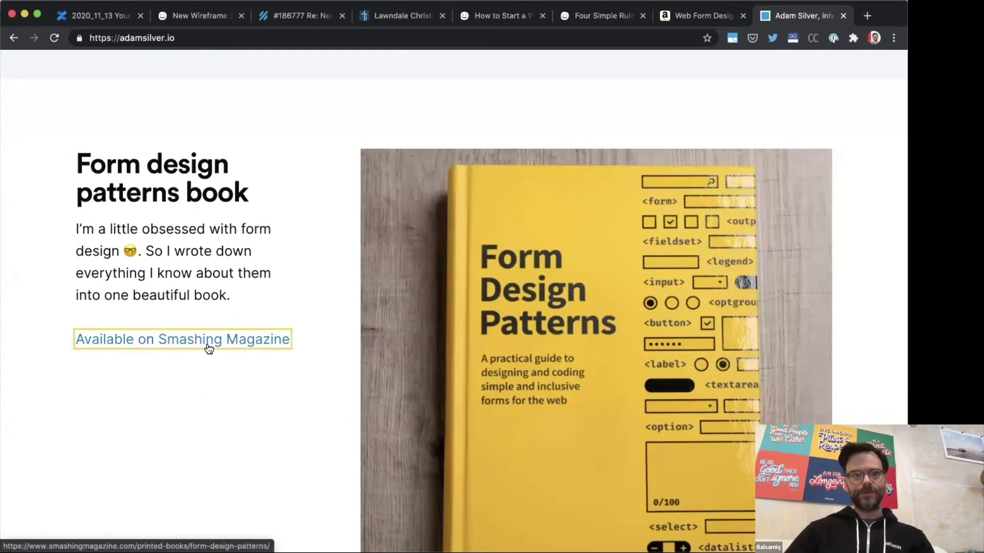
scroll(226, 249, down, 10)
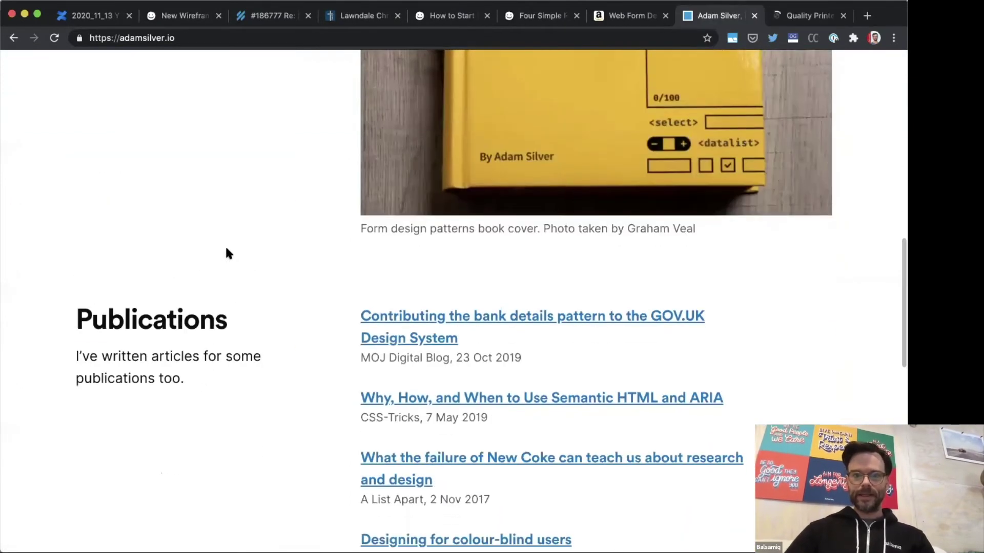
key(ctrl+Tab)
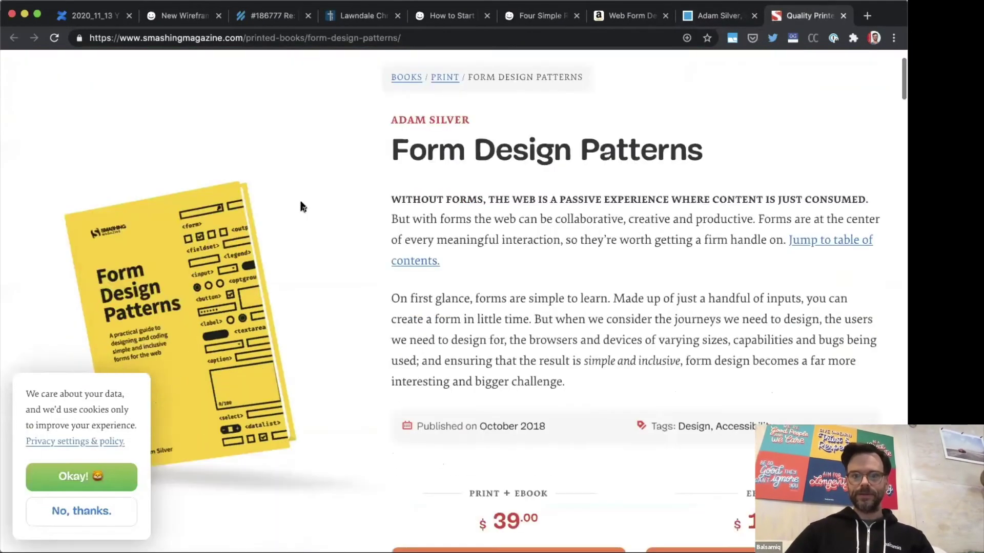
scroll(301, 206, down, 1)
scroll(301, 206, up, 3)
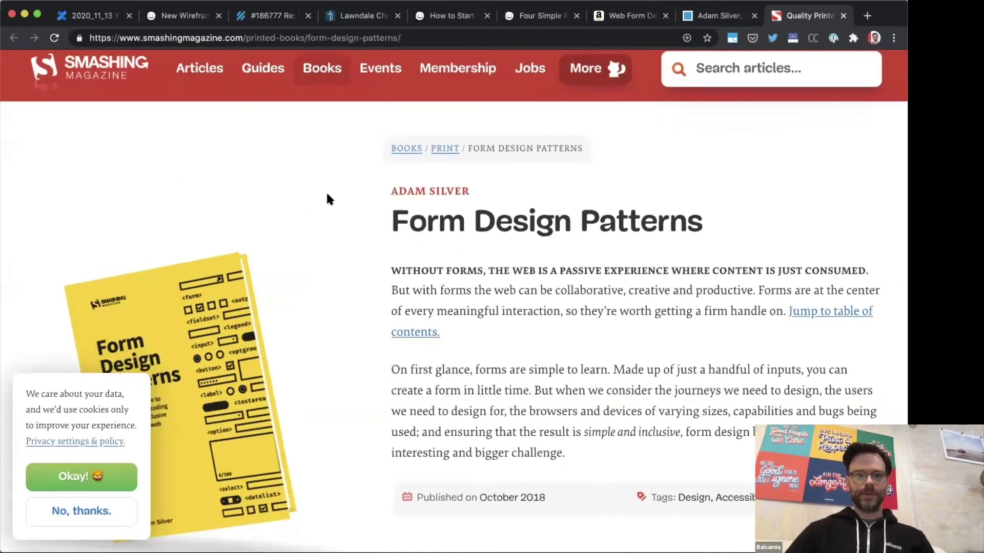
scroll(329, 199, down, 8)
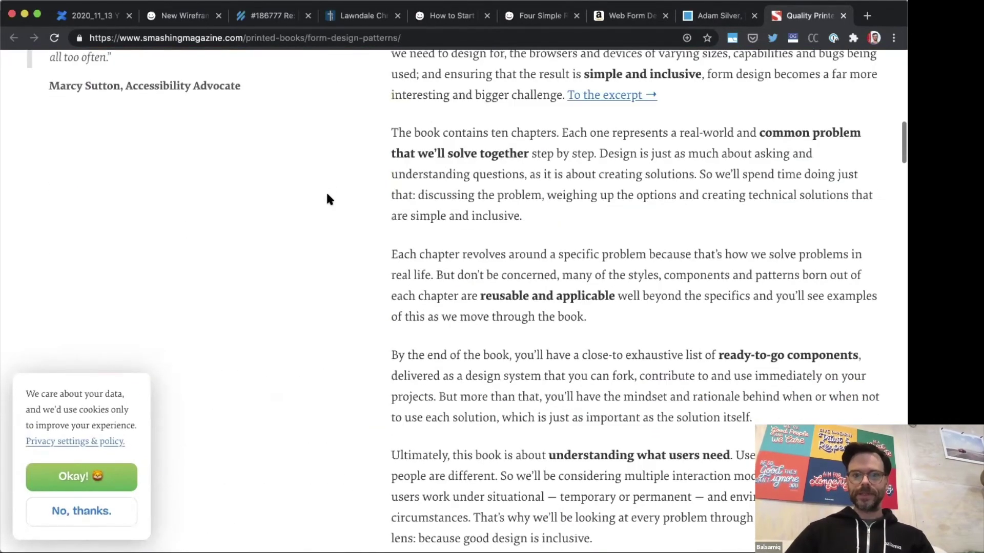
scroll(329, 199, down, 20)
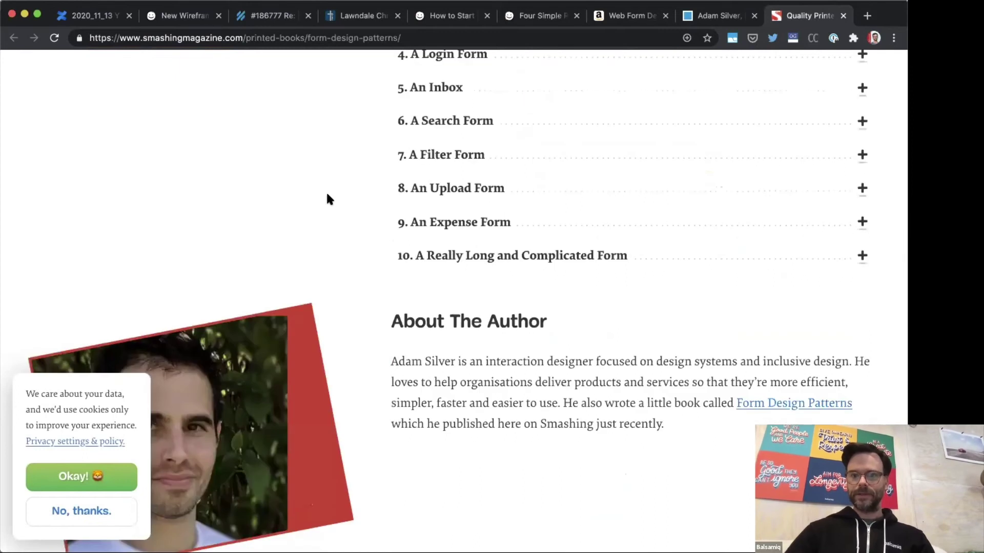
scroll(328, 199, down, 15)
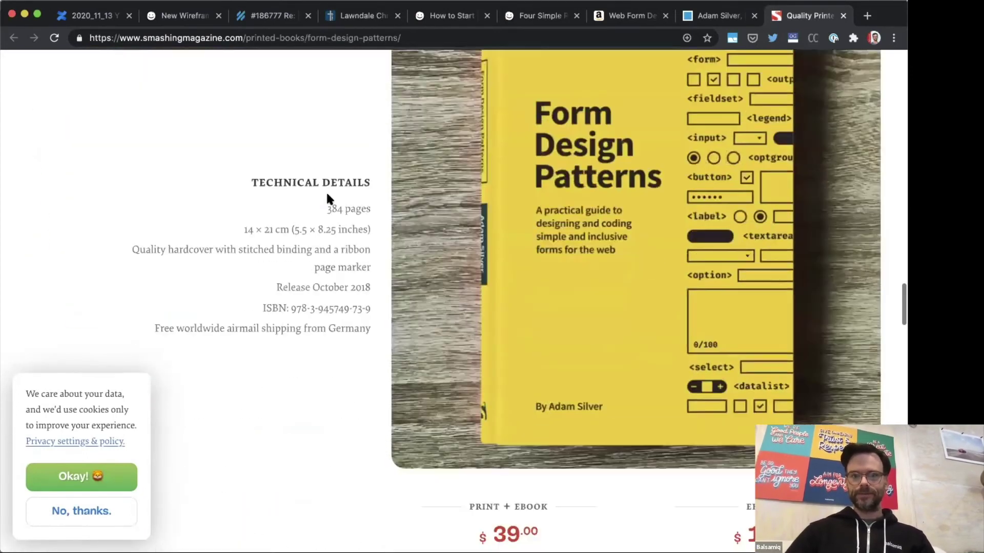
scroll(329, 198, down, 12)
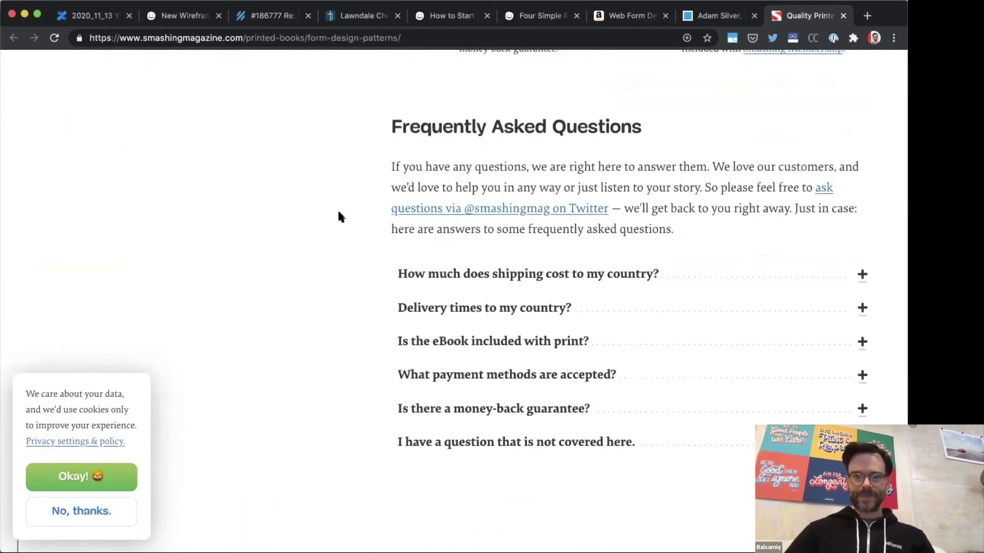
scroll(338, 212, up, 10)
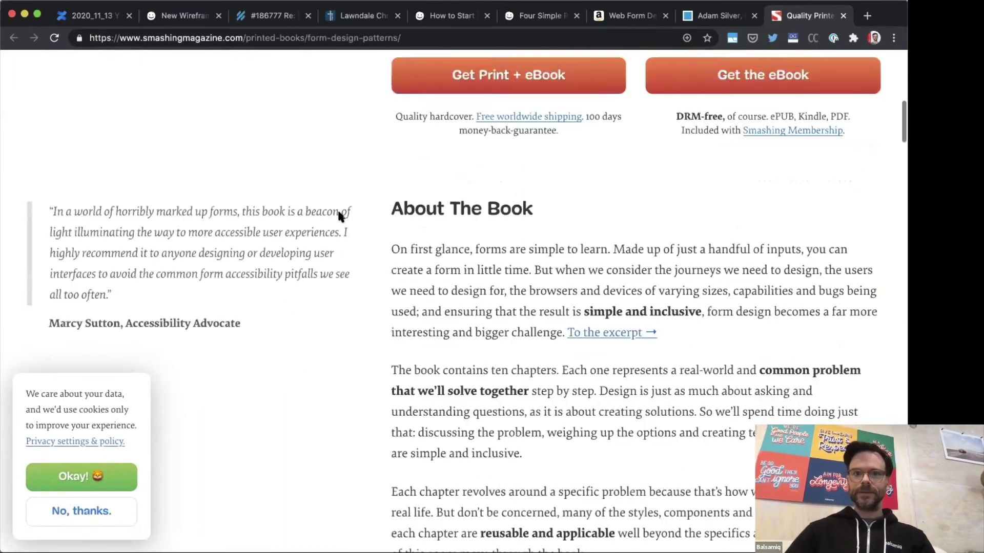
scroll(338, 214, up, 8)
- Compare the author's website with the Smashing Magazine book page
key(ctrl+shift+Tab)
scroll(345, 203, down, 7)
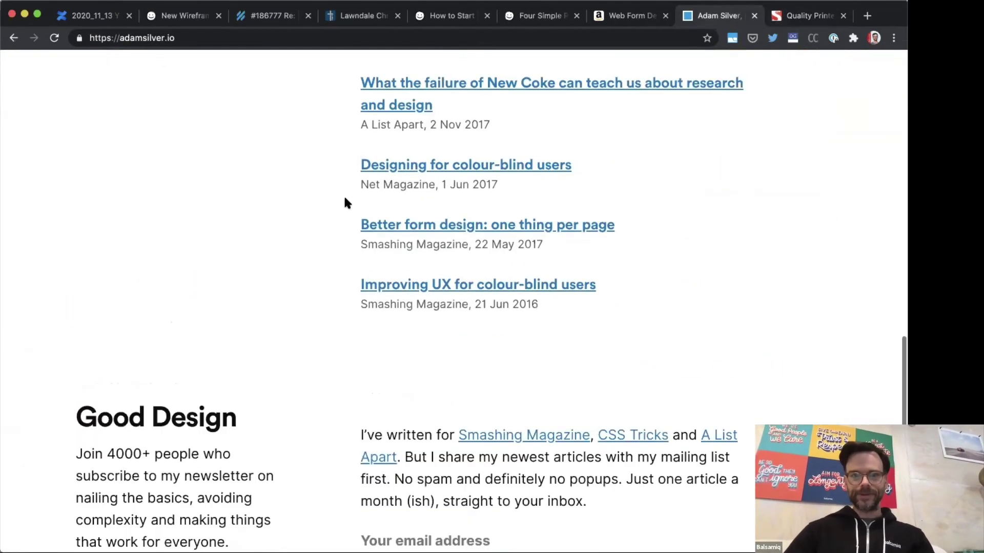
scroll(343, 202, down, 5)
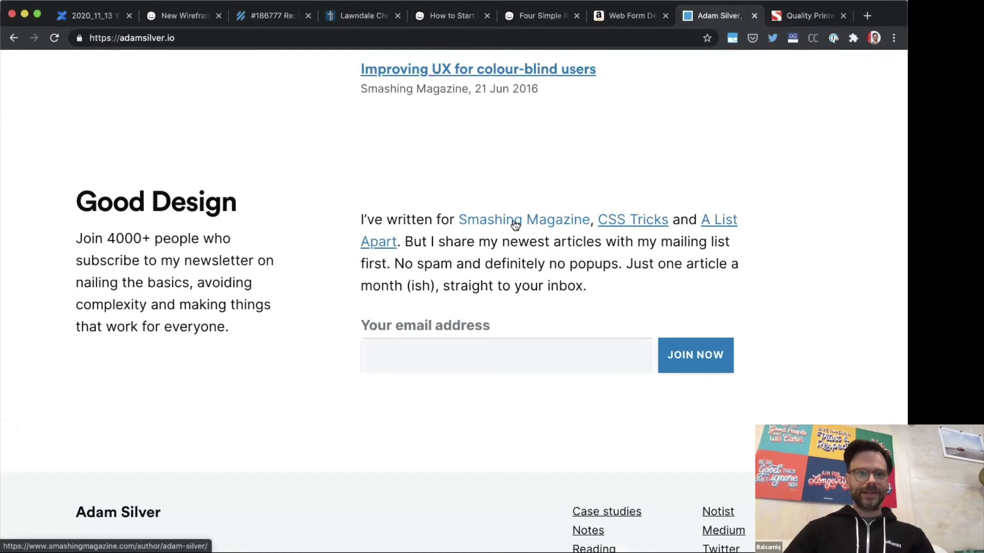
scroll(513, 224, up, 15)
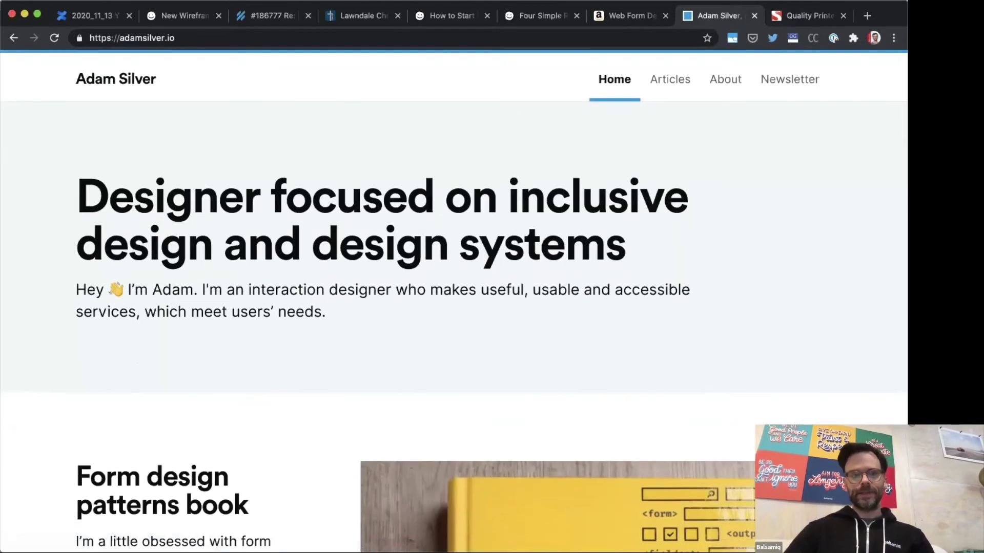
scroll(425, 248, down, 4)
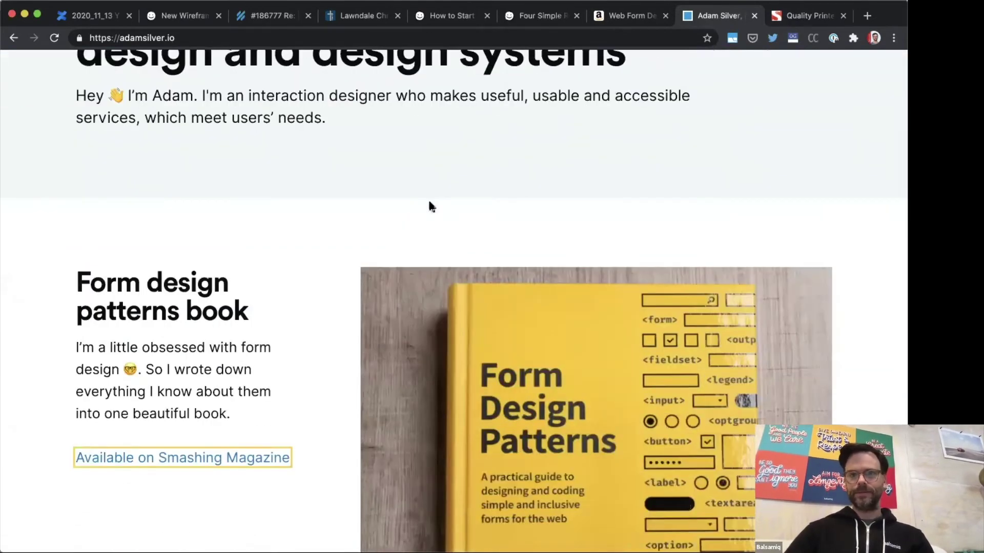
key(ctrl+Tab)
scroll(421, 214, down, 7)
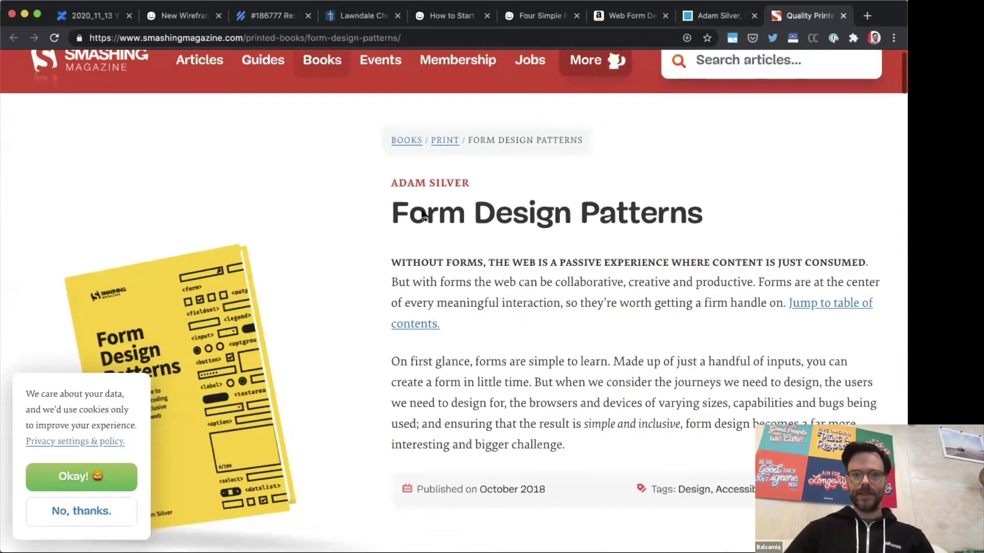
scroll(422, 214, up, 7)
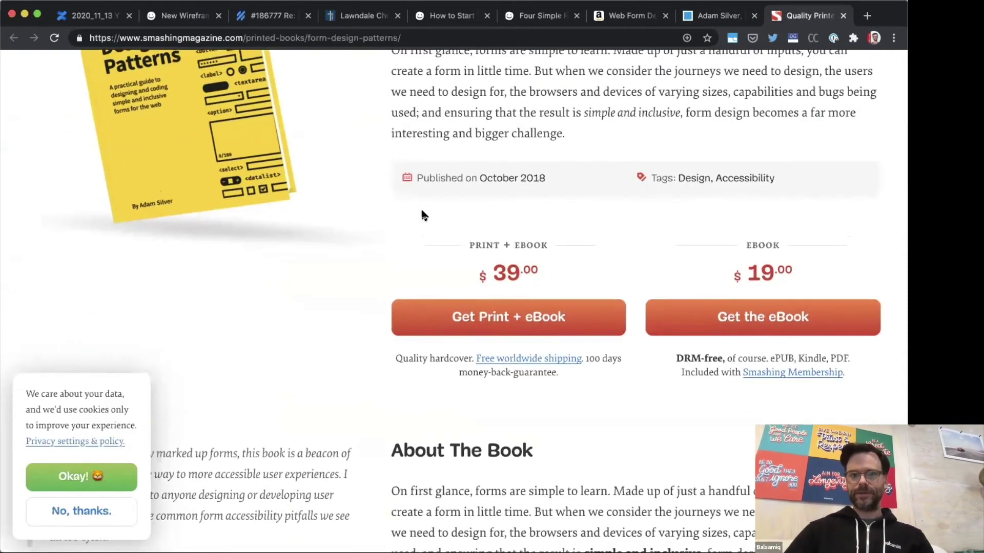
- Step back through the Amazon book and article tabs to the Balsamiq wireframe
key(ctrl+shift+Tab)
key(ctrl+shift+Tab)
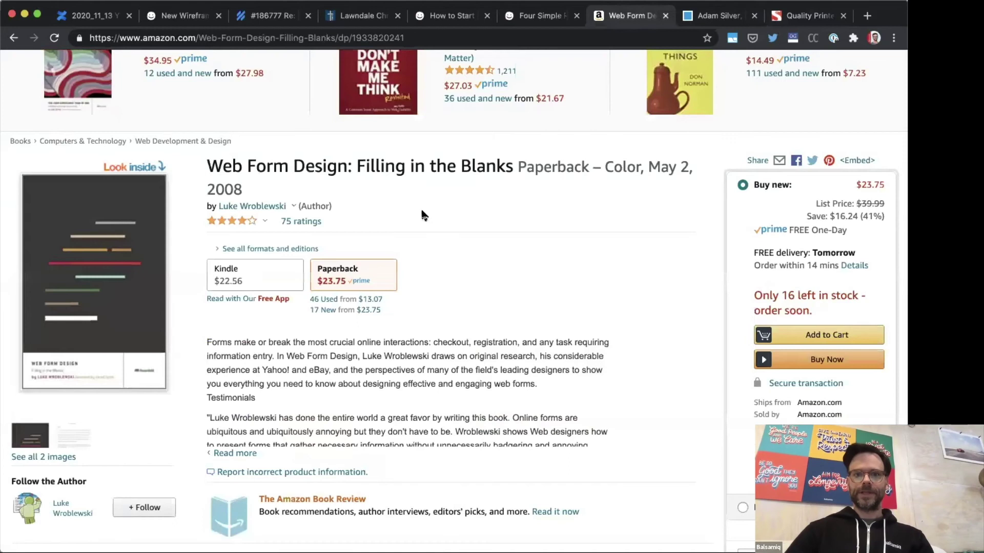
key(ctrl+shift+Tab)
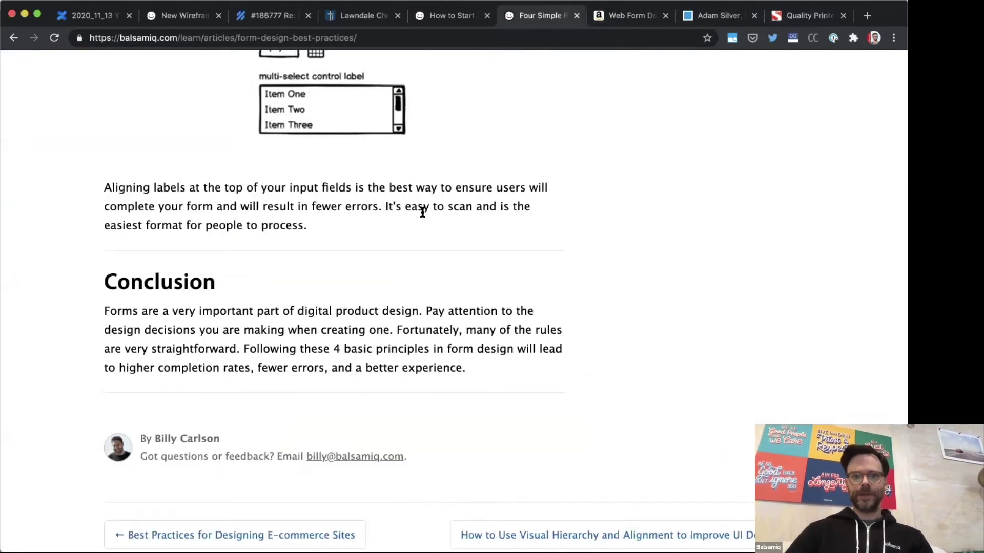
scroll(422, 212, up, 15)
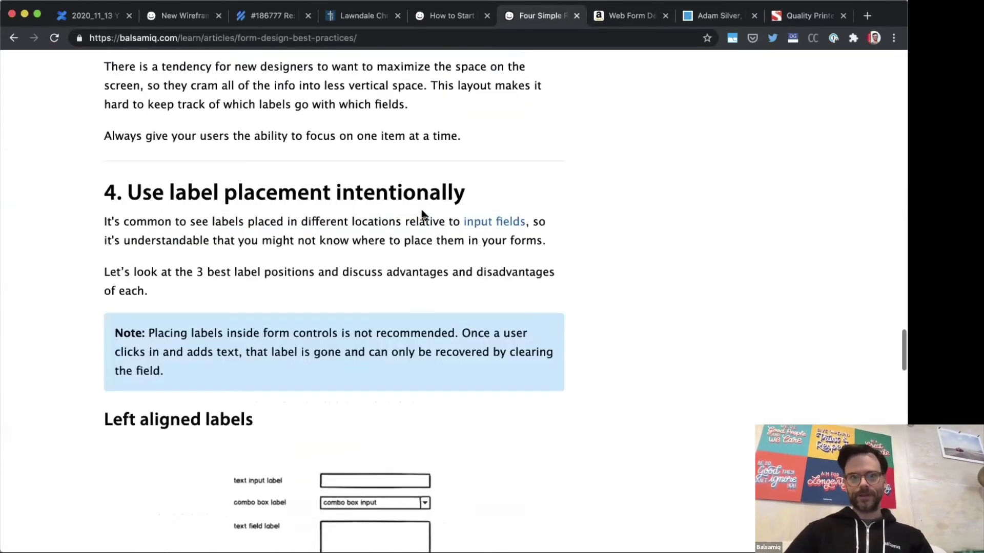
scroll(422, 212, up, 12)
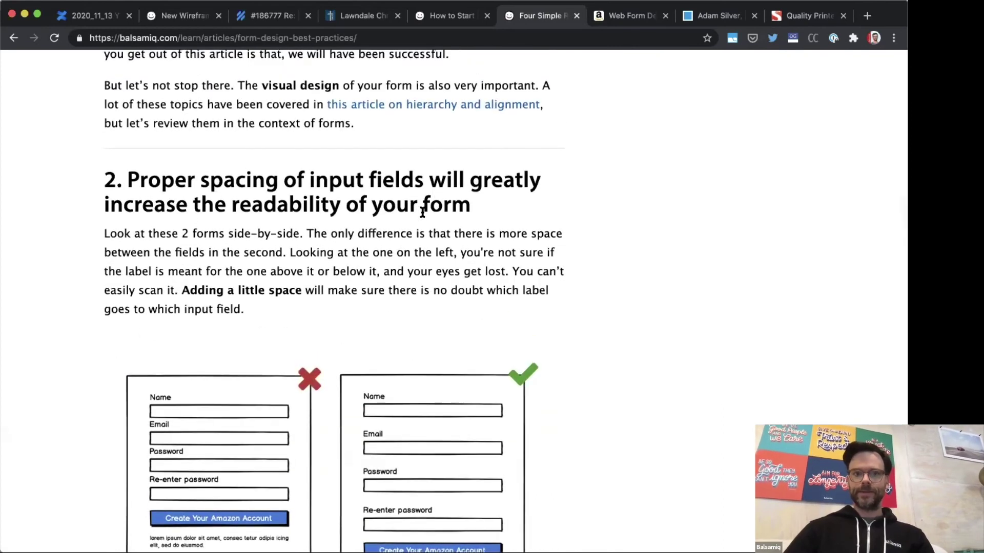
key(ctrl+shift+Tab)
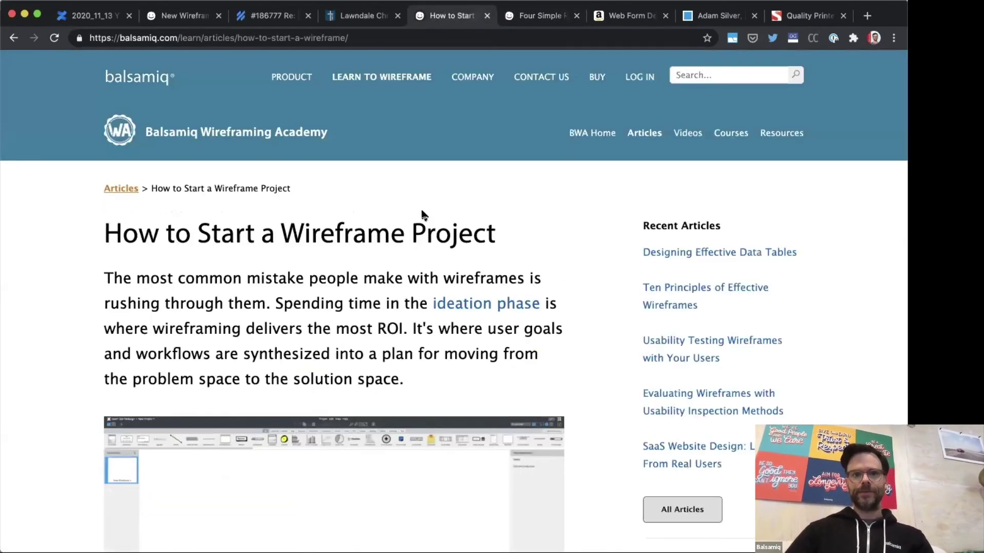
key(ctrl+shift+Tab)
key(ctrl+shift+Tab)
key(ctrl+shift+Tab)
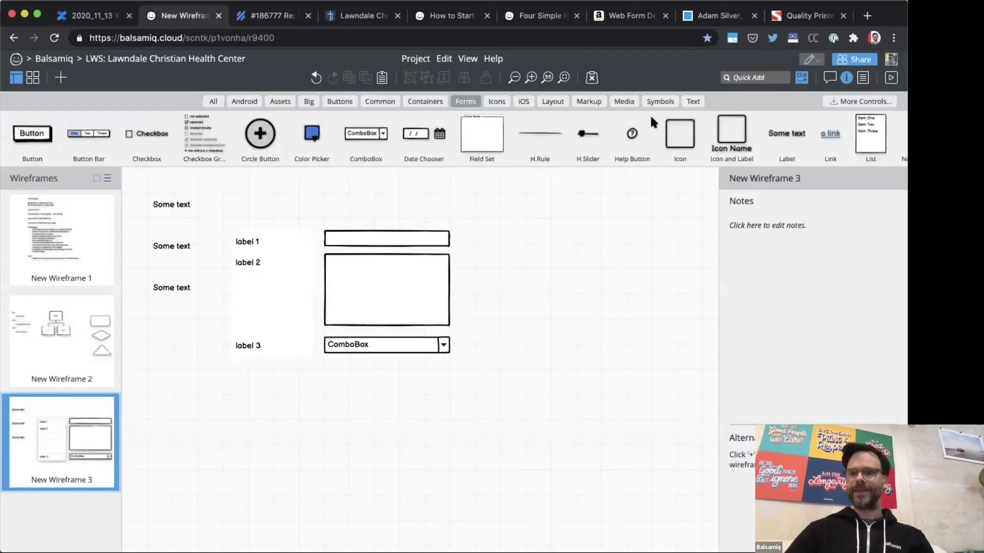
- Import the Form Fields with Labels library from Wireframes To Go into the project
click(836, 100)
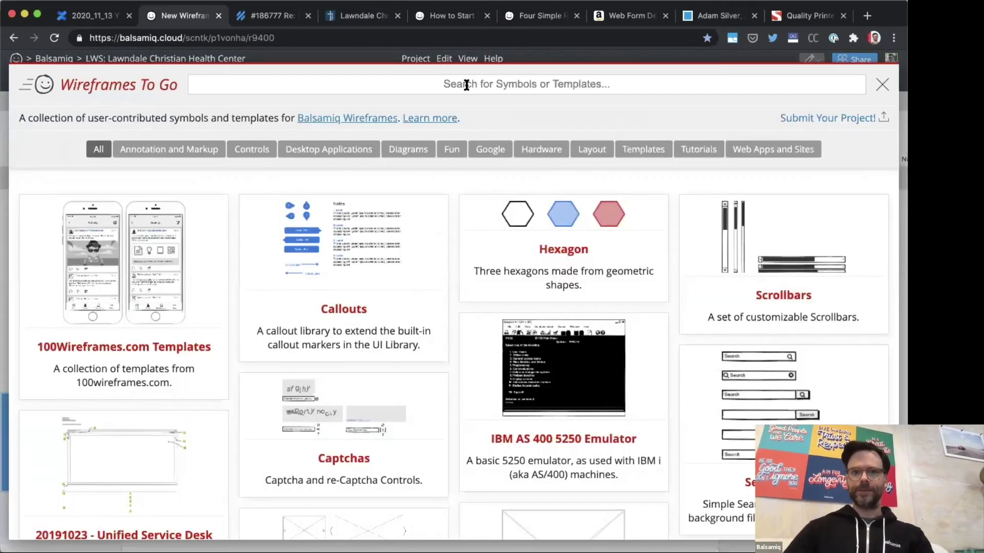
click(466, 85)
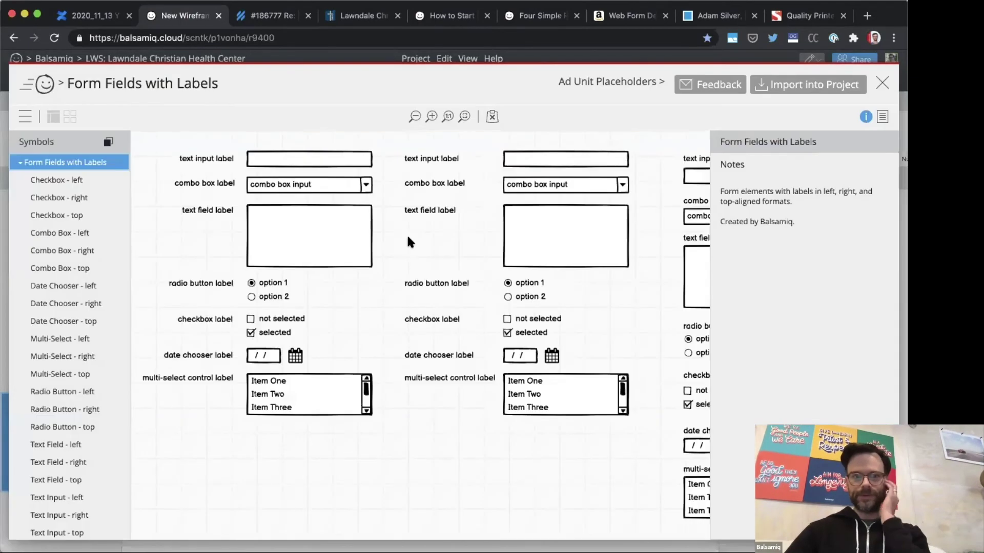
click(782, 86)
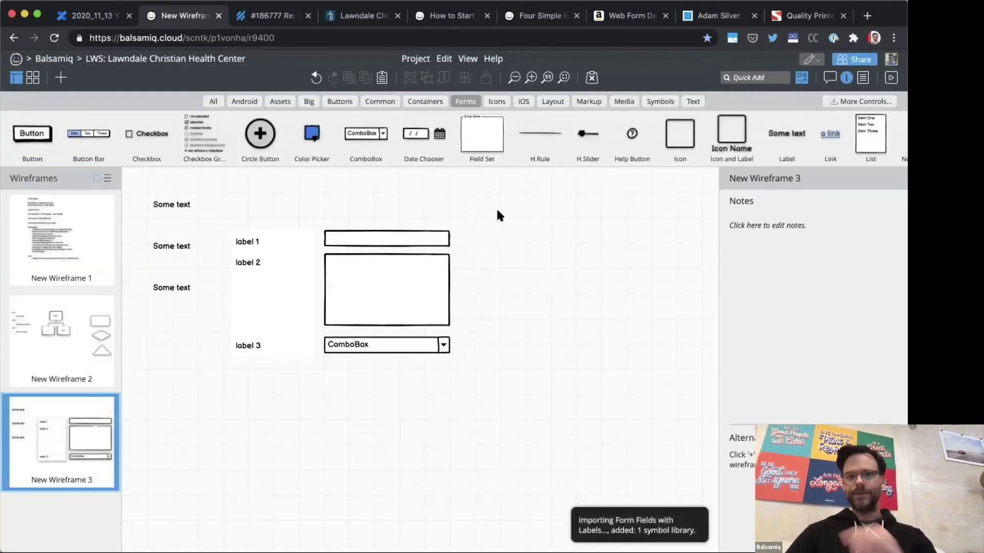
- Place a left-labelled date chooser, a top-labelled multi-select list and a Text Field - top
click(660, 101)
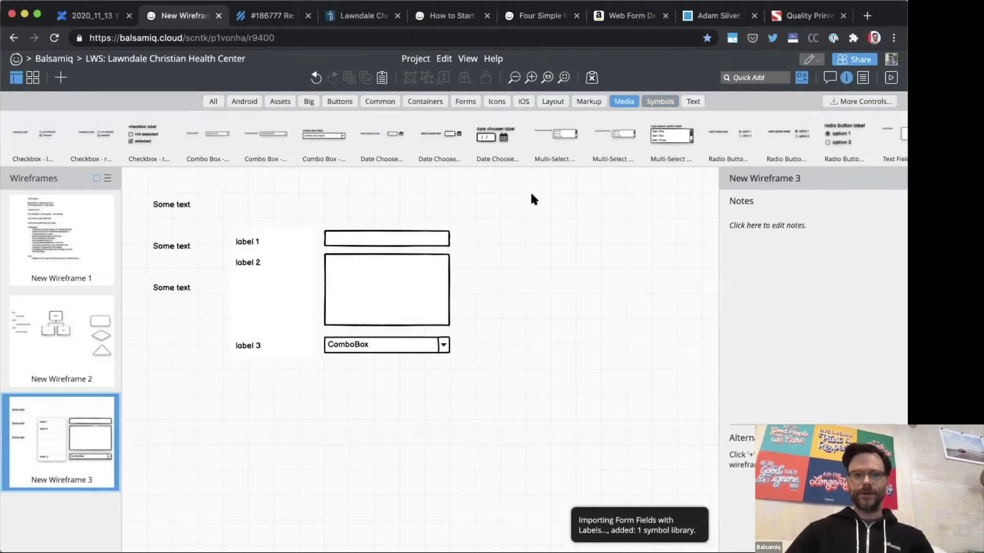
drag(380, 149, 393, 189)
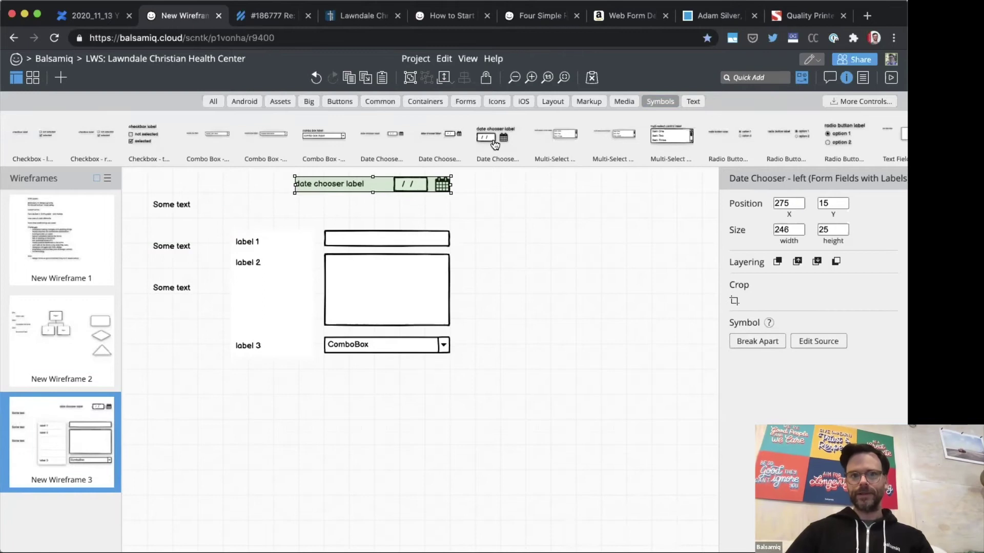
drag(653, 134, 303, 252)
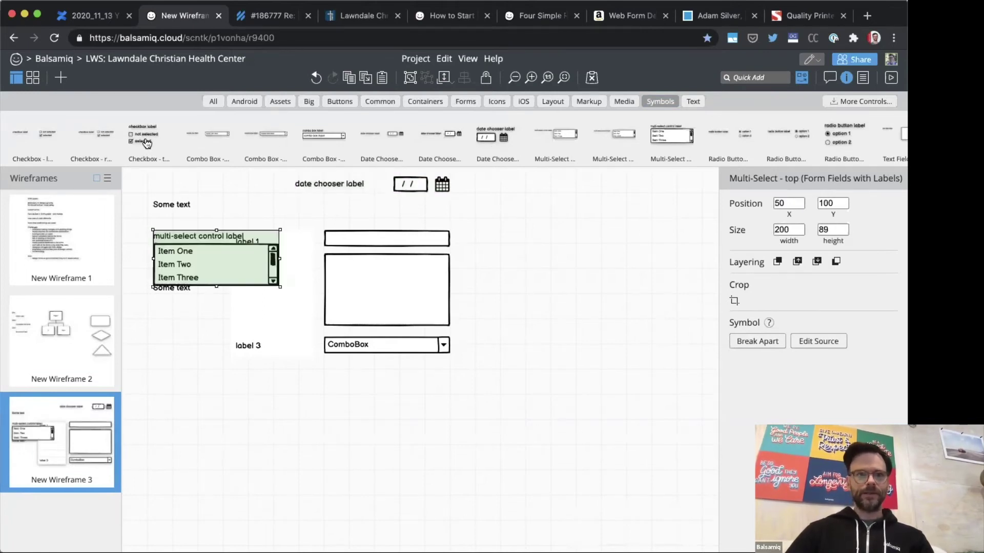
scroll(144, 136, right, 5)
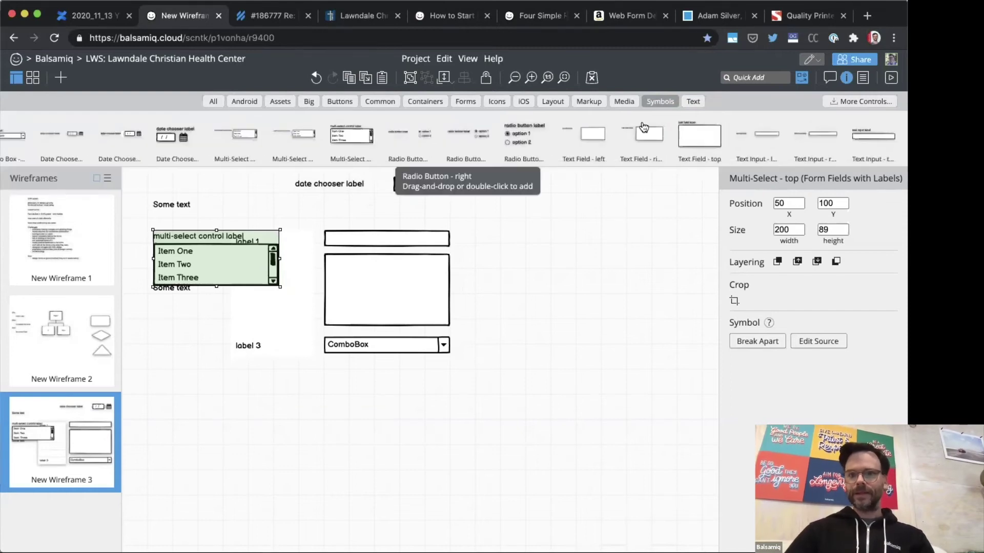
drag(694, 130, 507, 248)
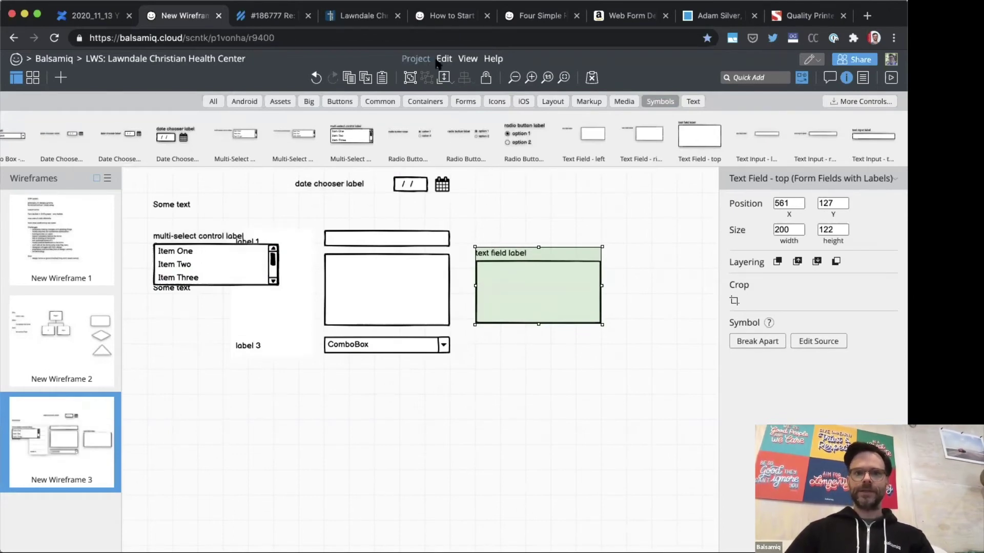
- Select the newly placed Text Field - top symbol
click(463, 60)
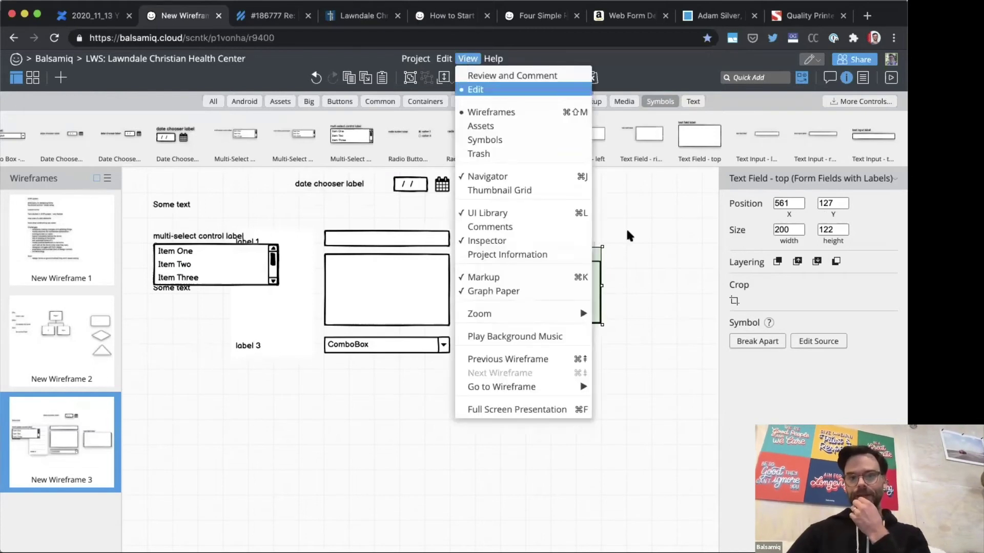
click(639, 238)
click(533, 294)
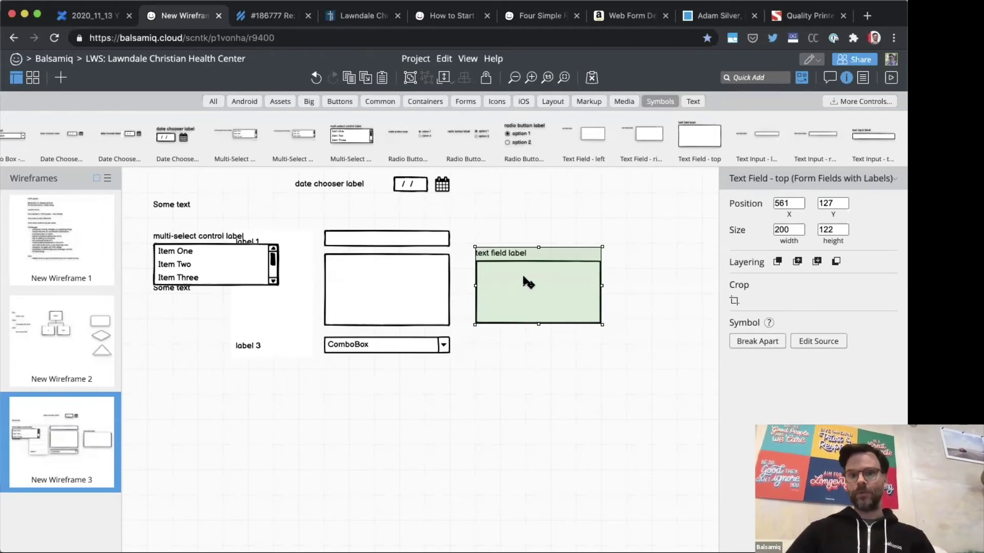
- Switch to the Symbols view and preview the Checkbox and Combo Box labelled symbols
click(468, 58)
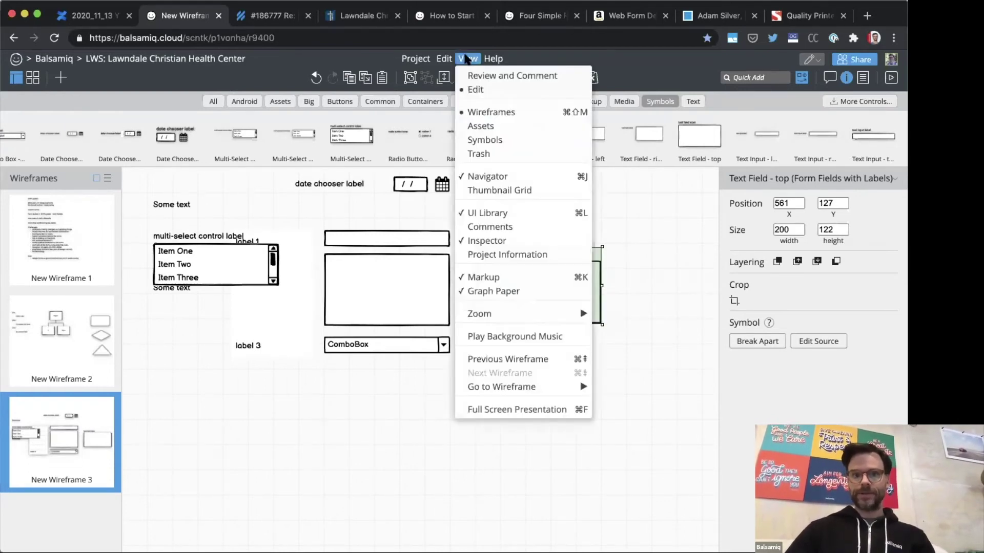
click(471, 142)
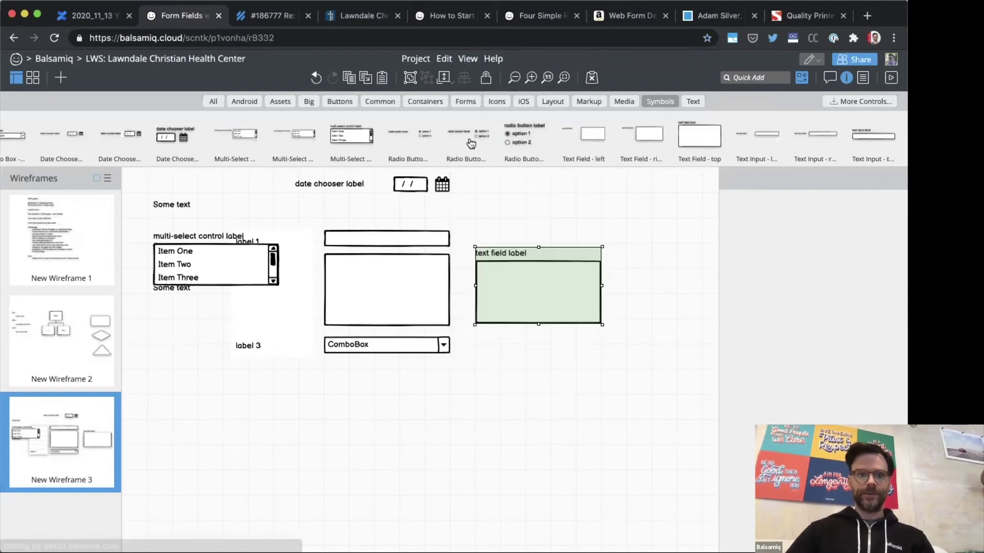
click(66, 215)
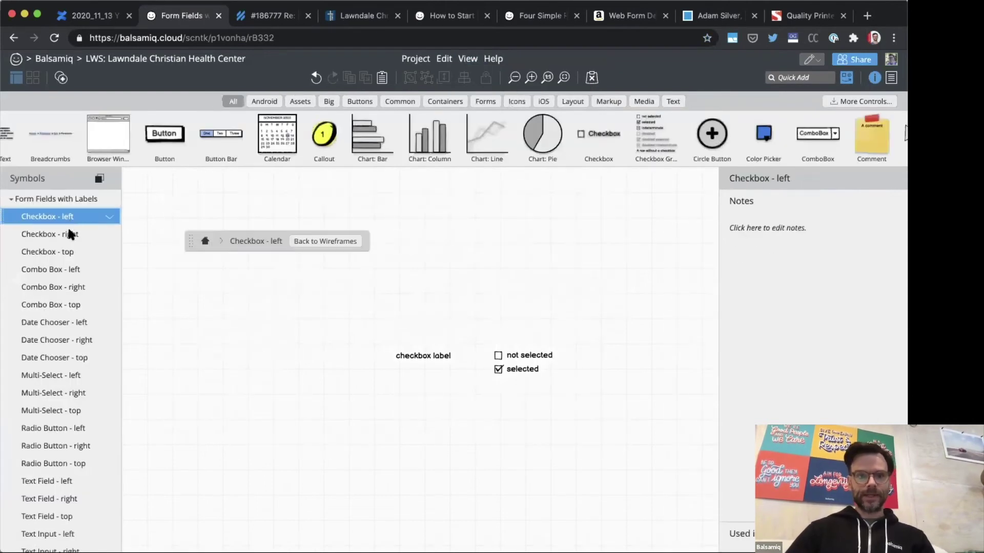
click(70, 236)
click(68, 253)
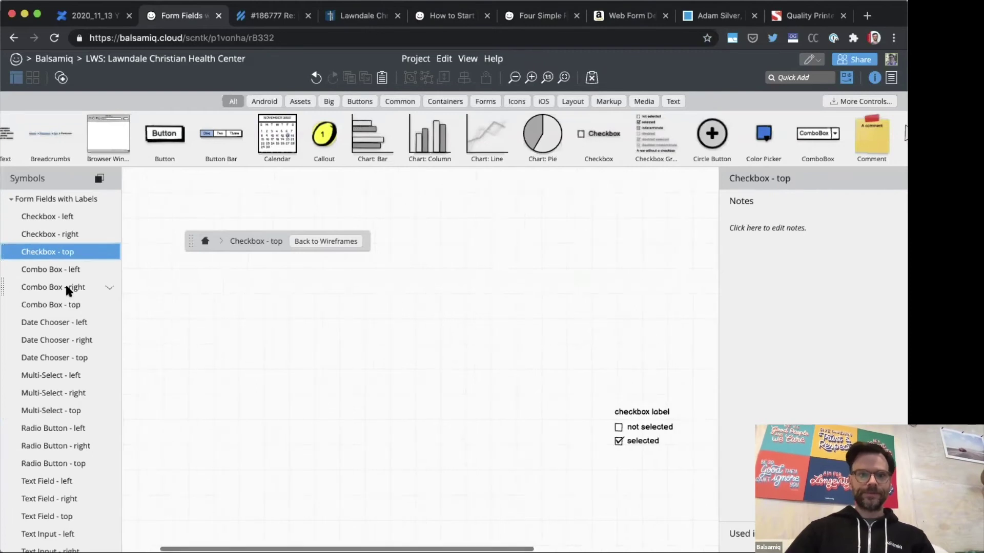
click(69, 288)
click(57, 199)
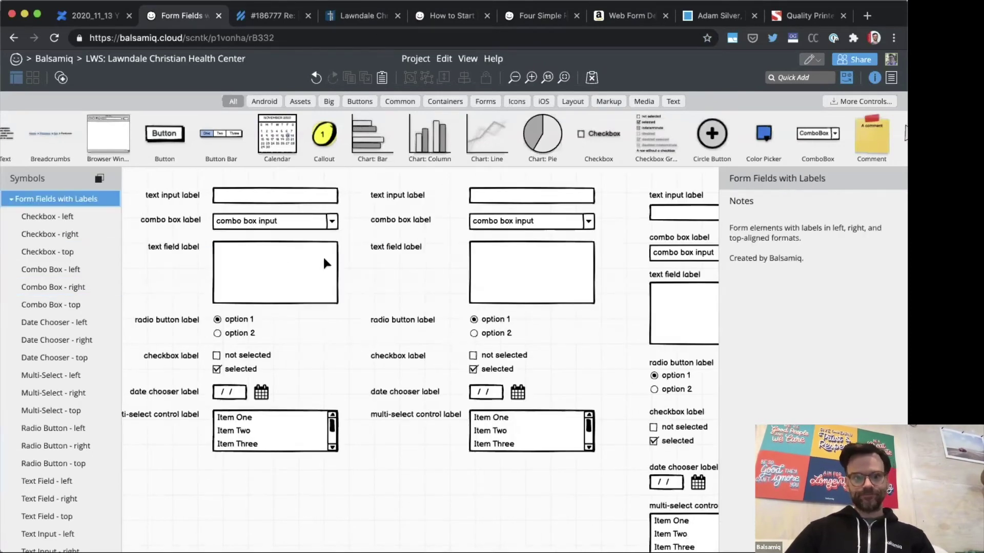
- Widen the Text Field - left label to 146 and return to the wireframes
double_click(528, 272)
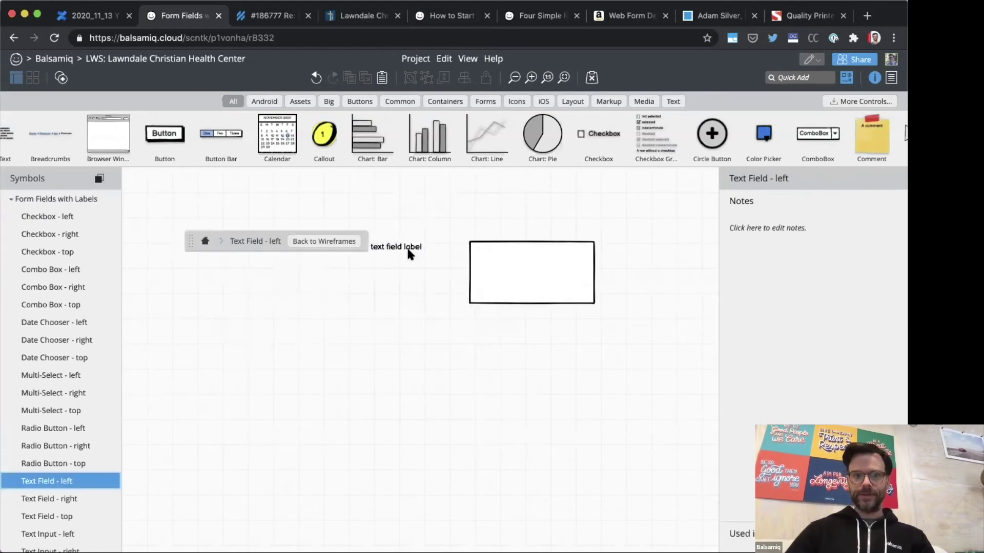
click(413, 251)
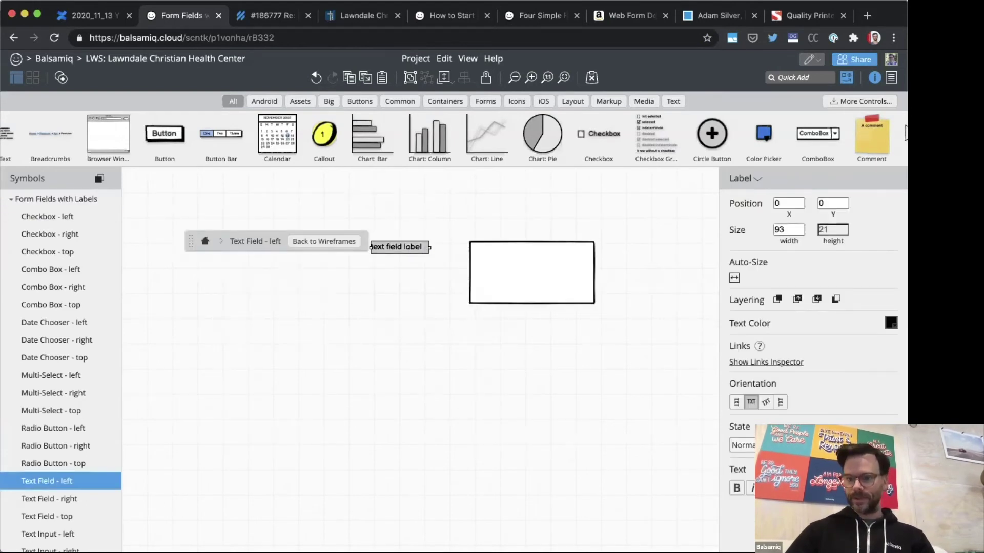
drag(430, 247, 463, 247)
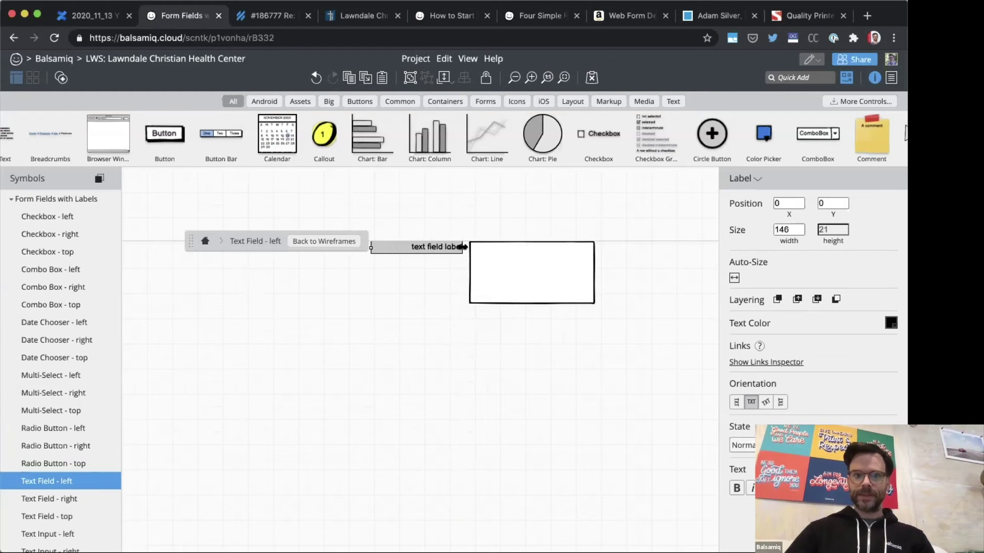
click(429, 219)
click(325, 242)
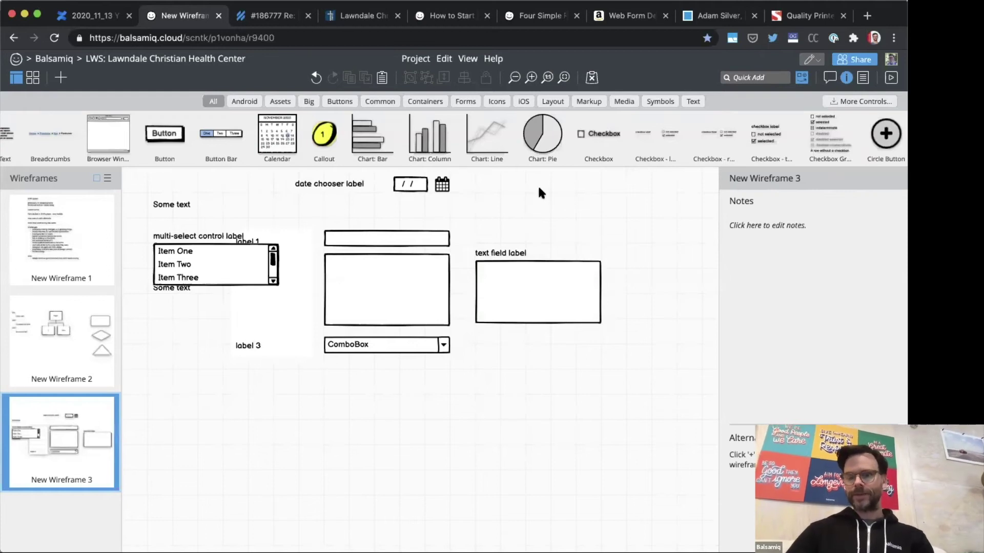
- Review the Form Fields with Labels symbol set and hide the notes panel
click(468, 59)
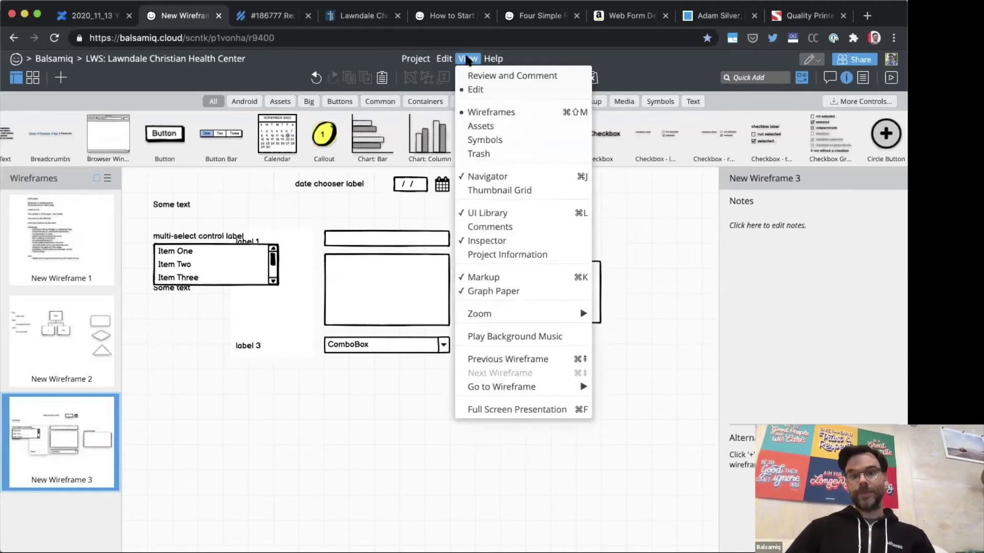
click(485, 140)
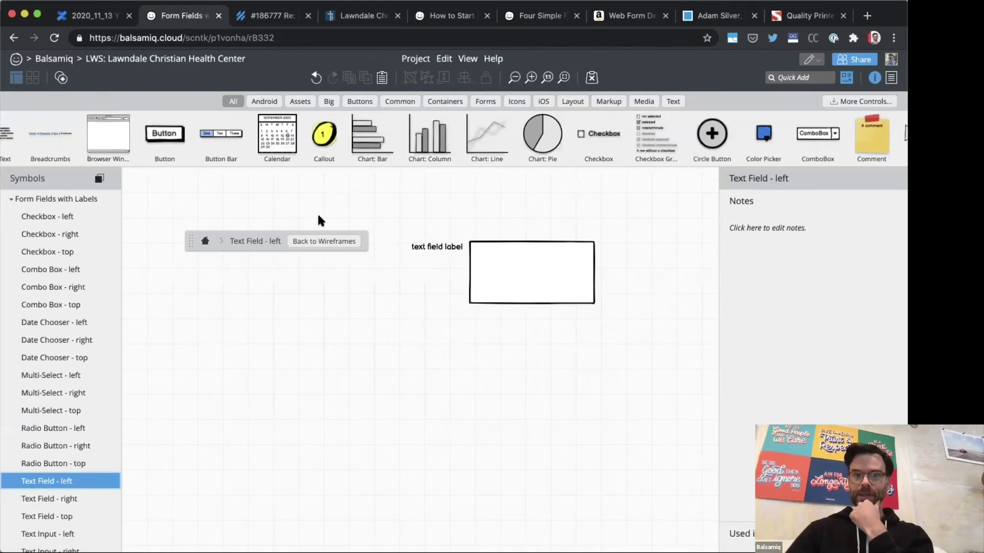
click(76, 198)
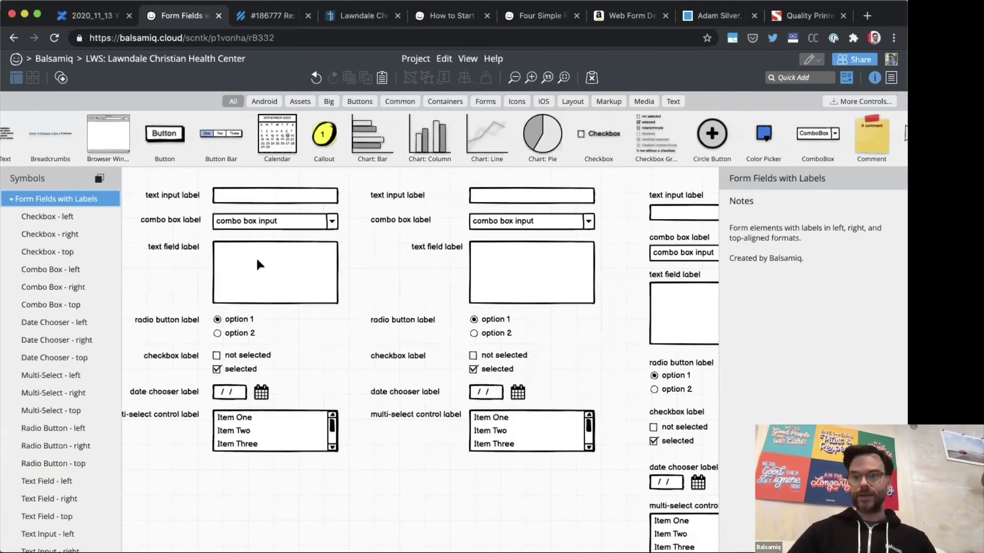
click(874, 77)
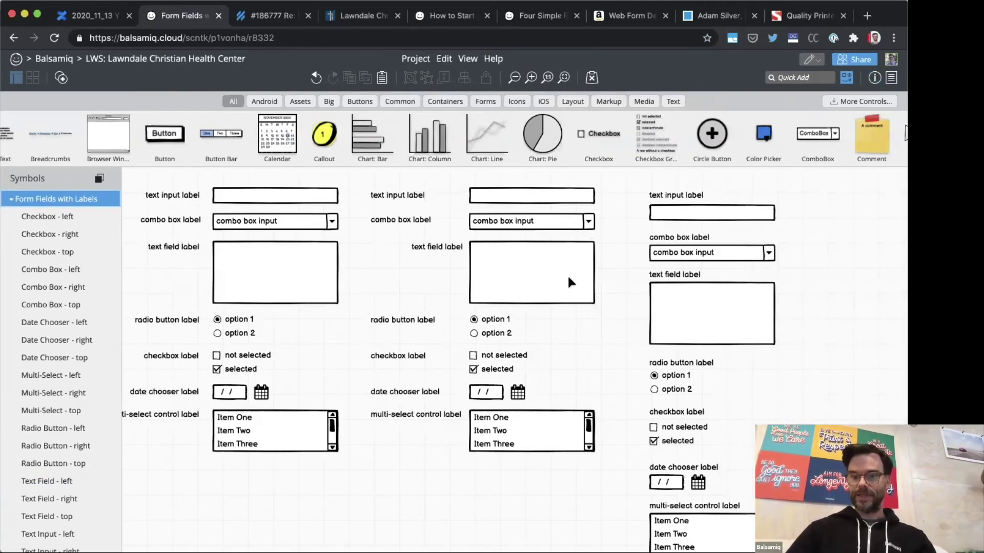
scroll(569, 281, down, 5)
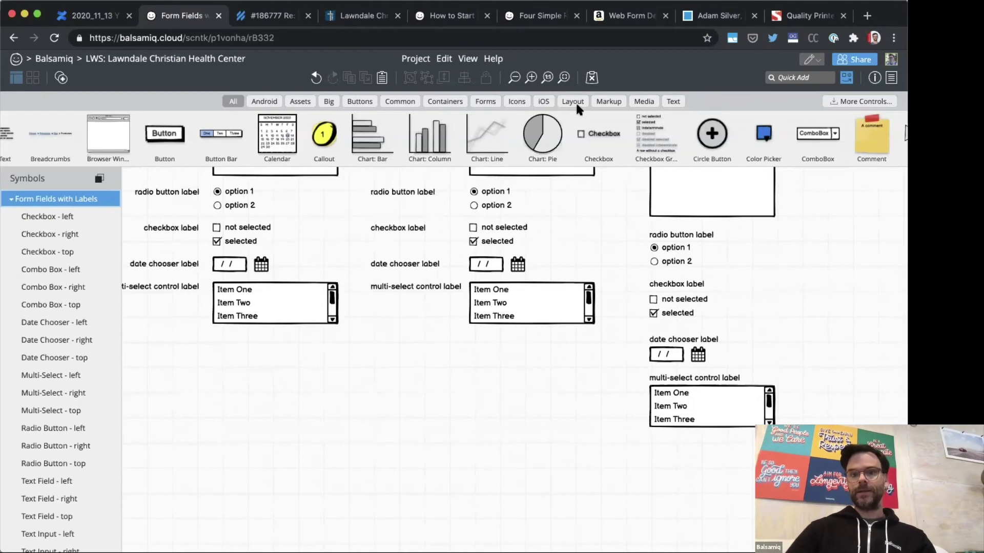
click(423, 60)
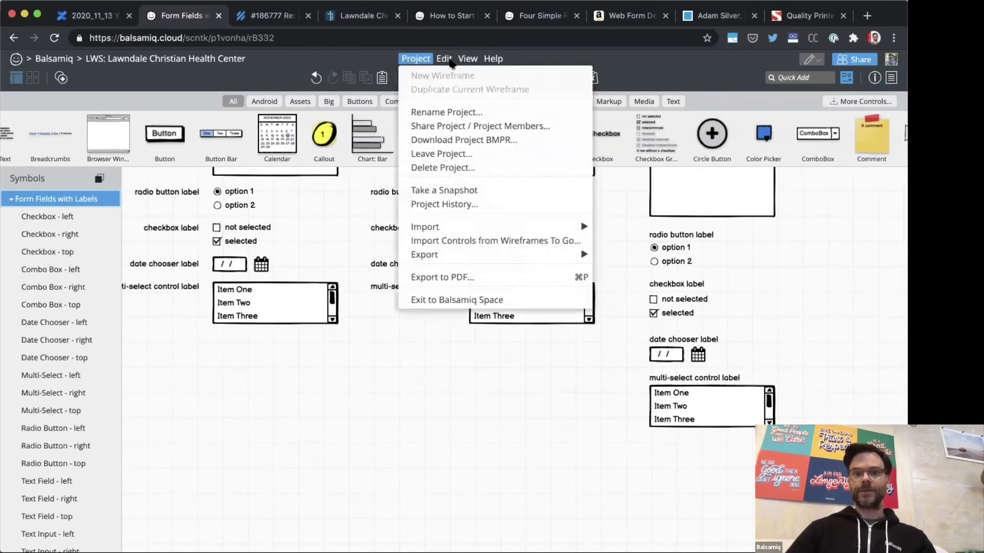
click(467, 58)
- Add a Multi-Select - right field below the combo box, then view New Wireframe 1's brief
click(485, 110)
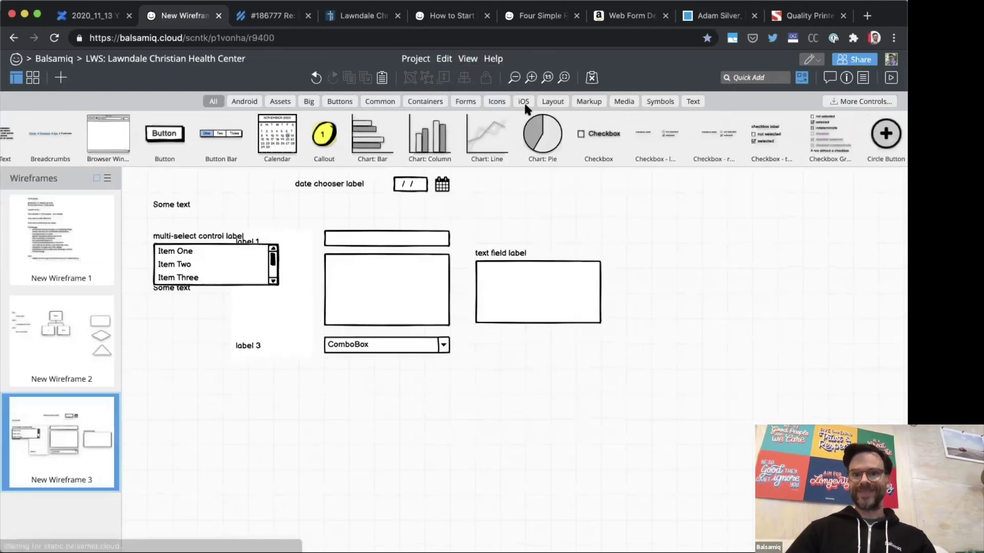
click(659, 101)
scroll(204, 131, left, 5)
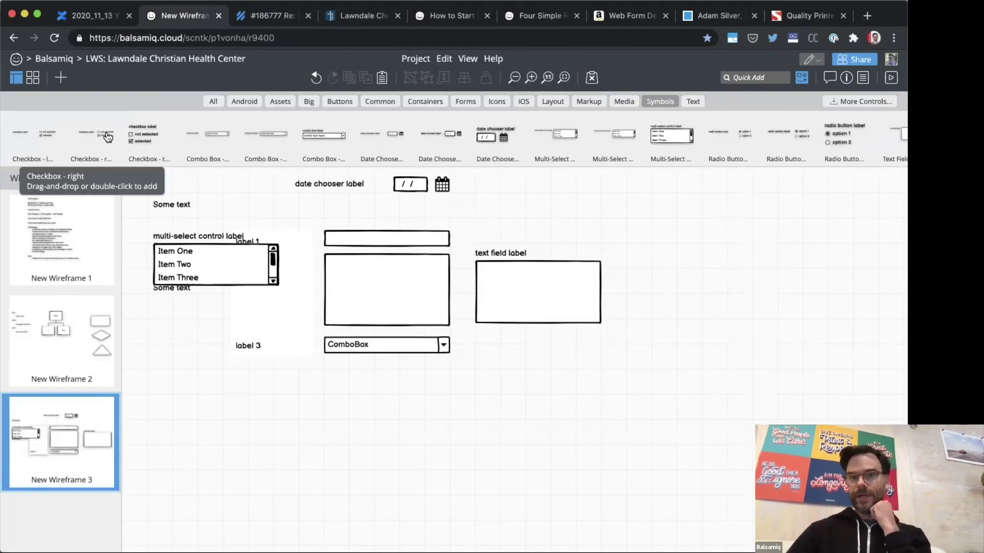
scroll(117, 134, right, 5)
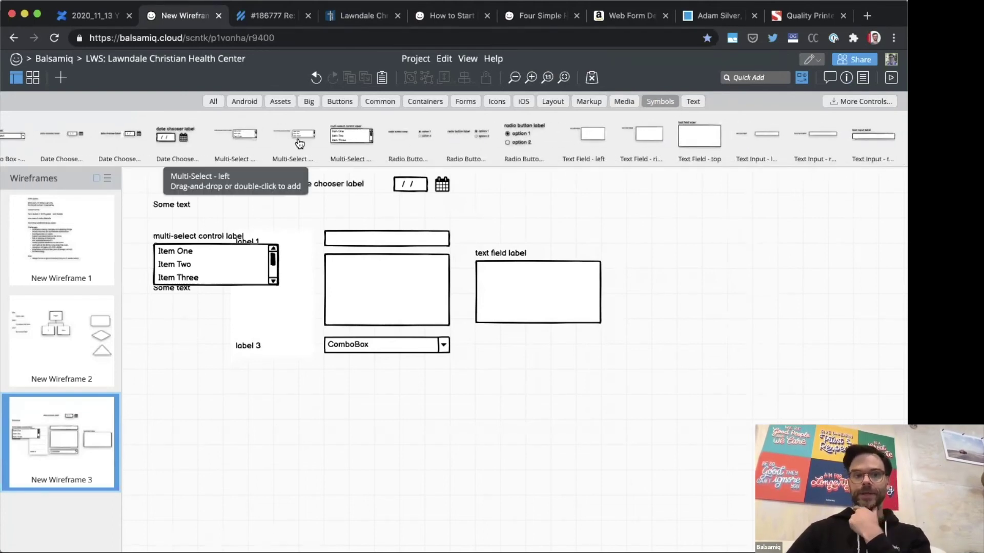
drag(297, 140, 304, 404)
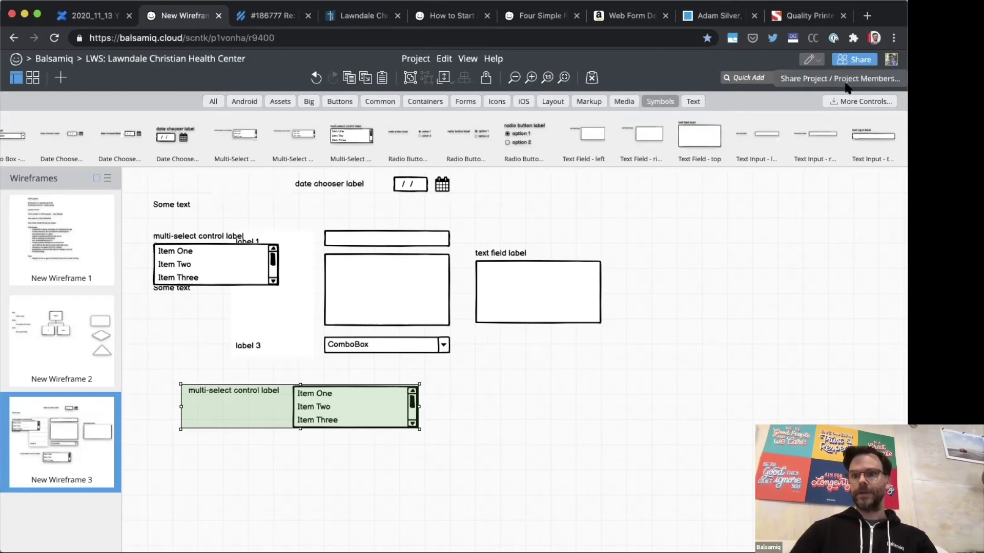
click(846, 77)
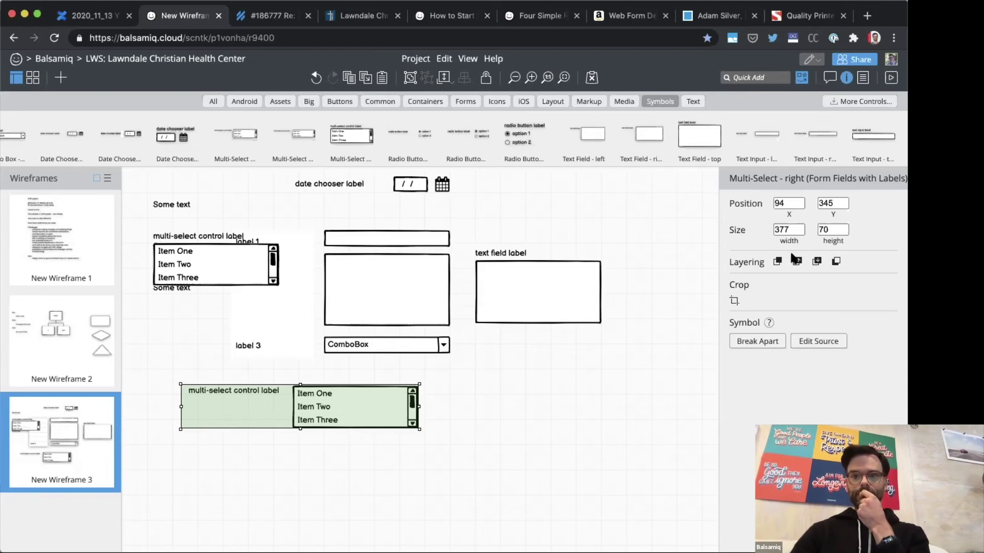
click(66, 244)
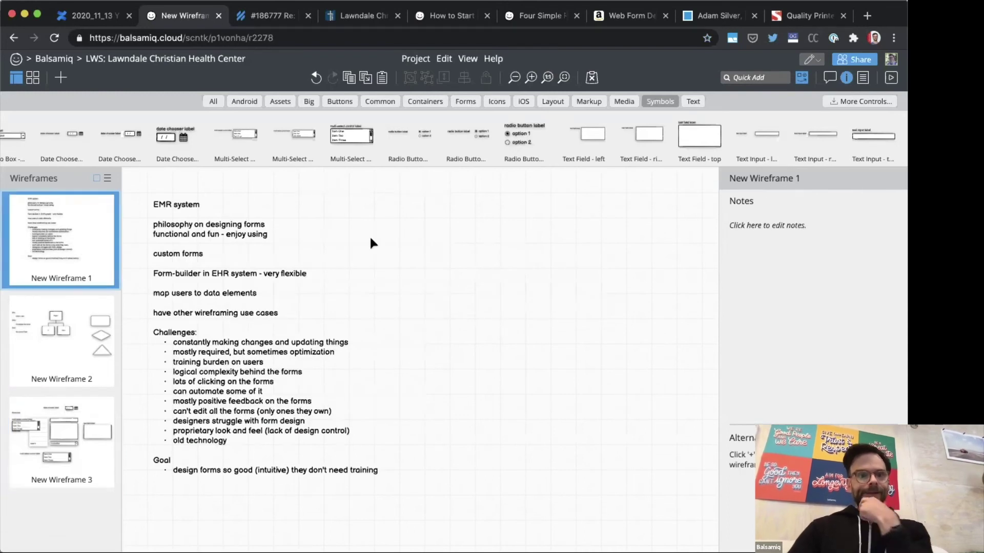
scroll(370, 238, down, 1)
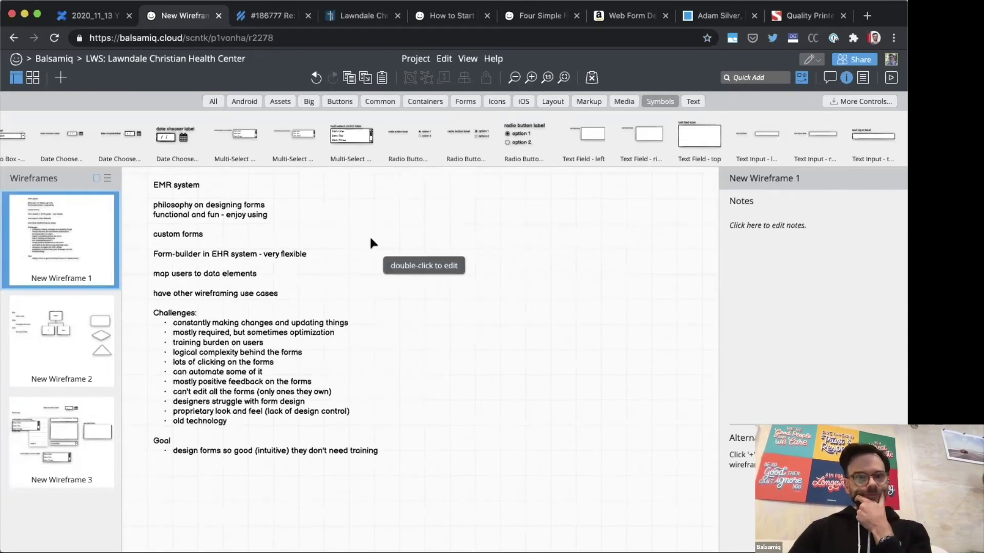
scroll(371, 241, up, 1)
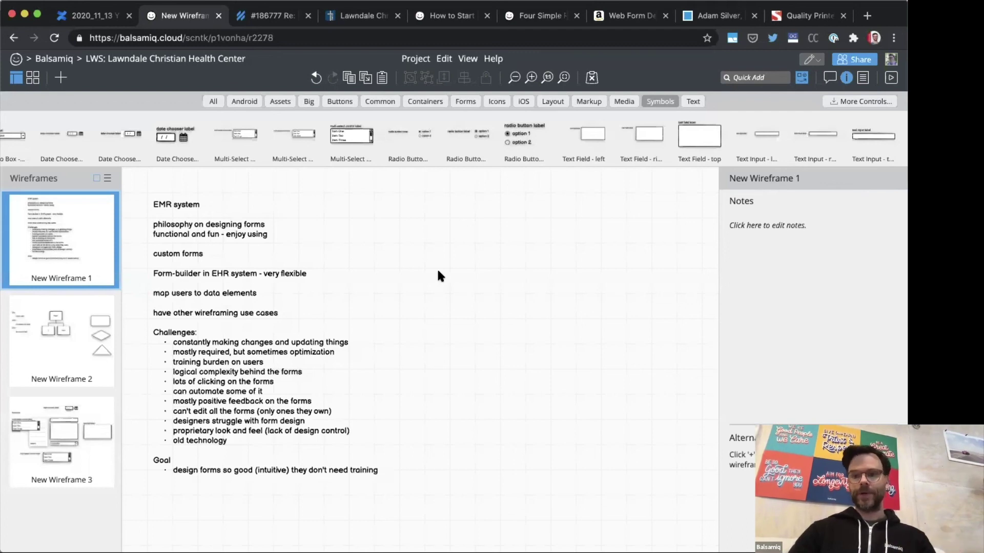
- On New Wireframe 2, quick-add an arrow ('arr') and move it below the if and then boxes
click(57, 339)
click(559, 253)
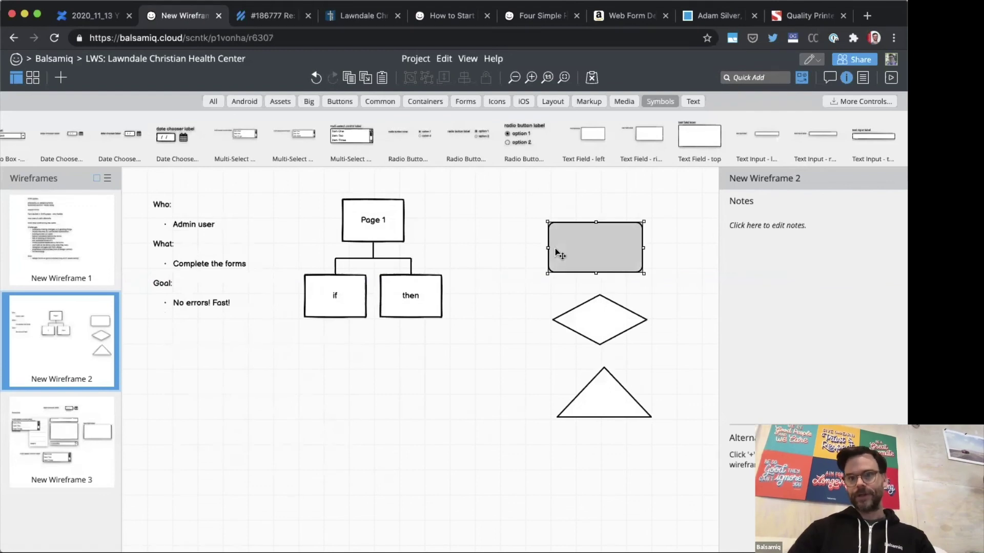
click(493, 281)
text(arr)
key(Return)
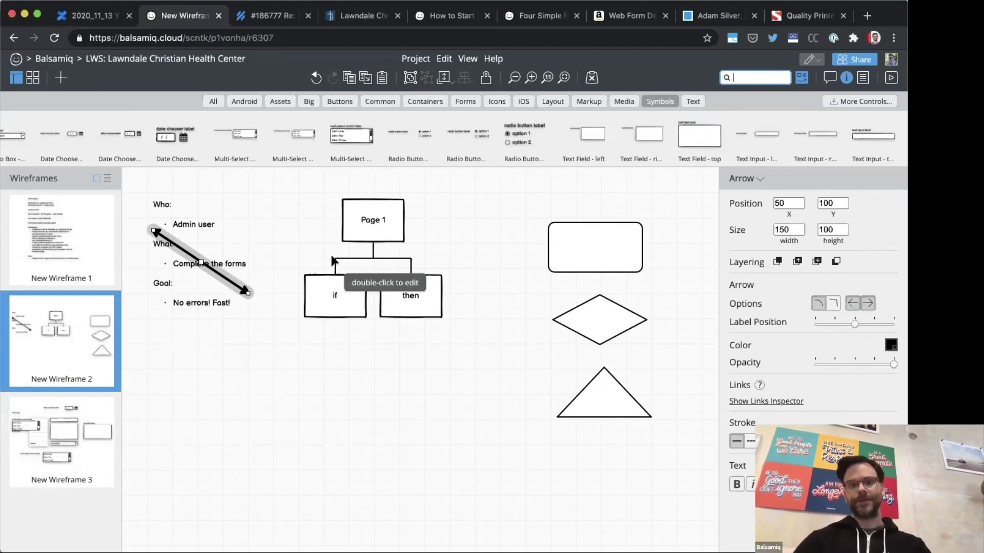
drag(328, 363, 150, 198)
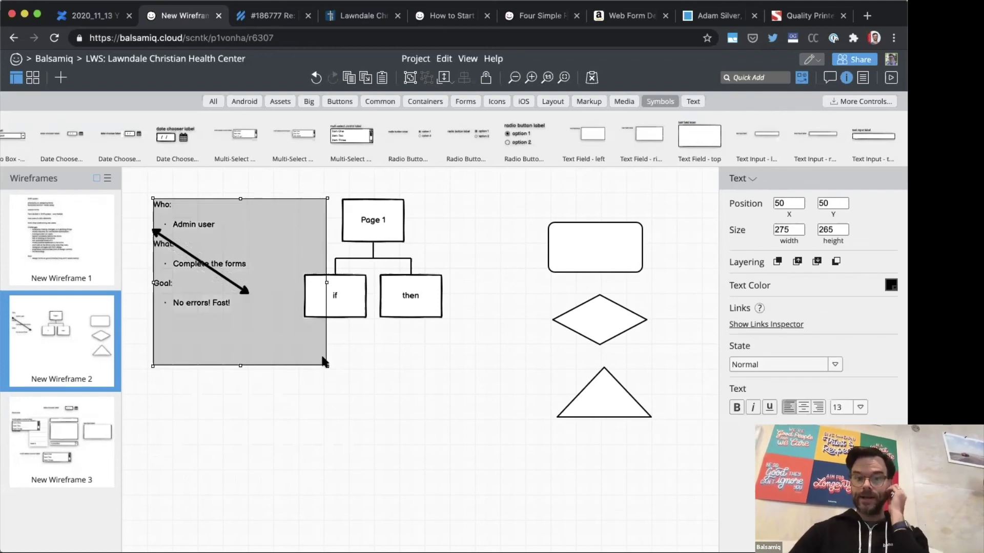
click(404, 374)
drag(246, 296, 432, 397)
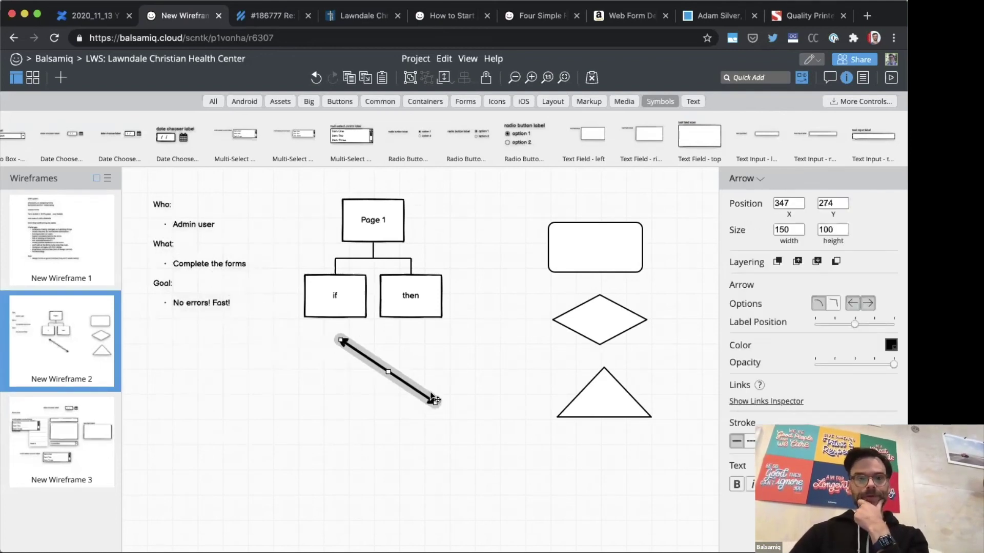